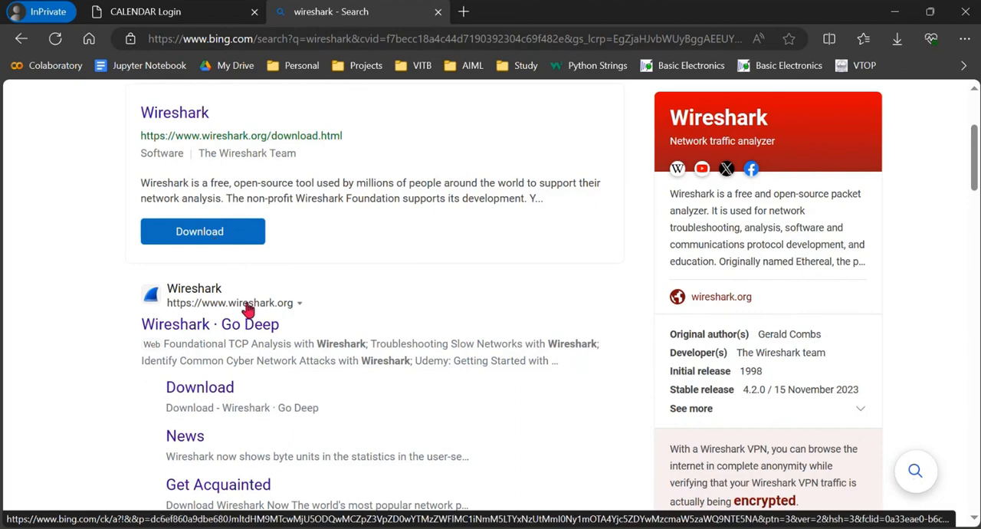
- Launch Wireshark and start a live packet capture on the Wi-Fi interface
key(super)
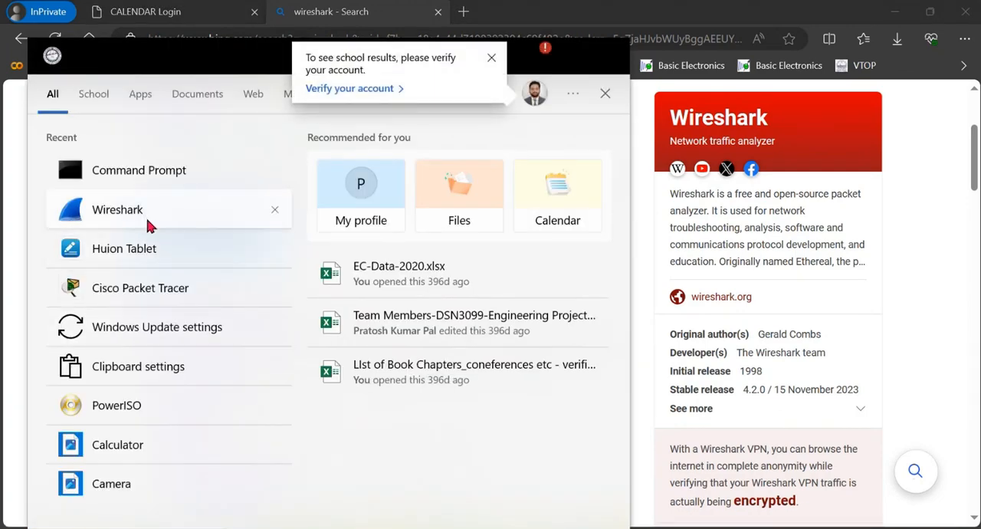
click(150, 225)
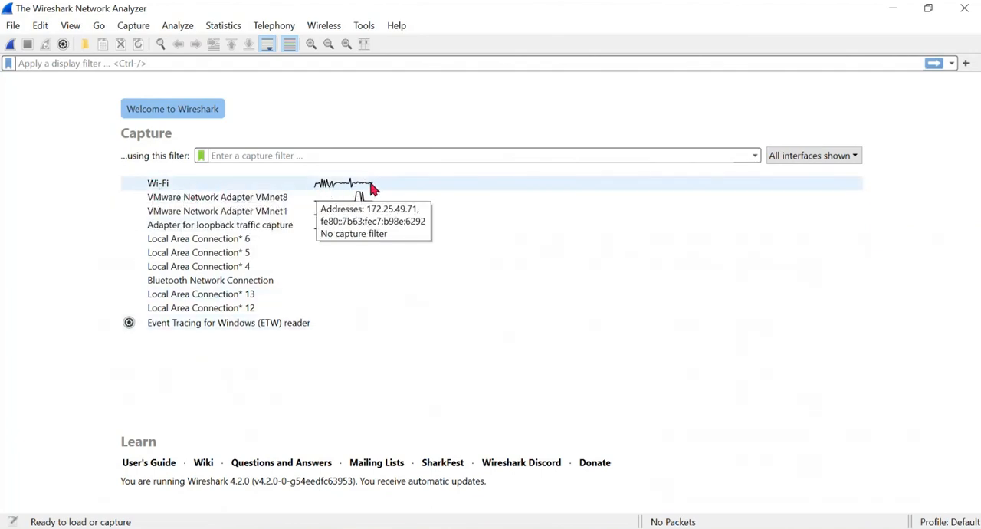
double_click(192, 188)
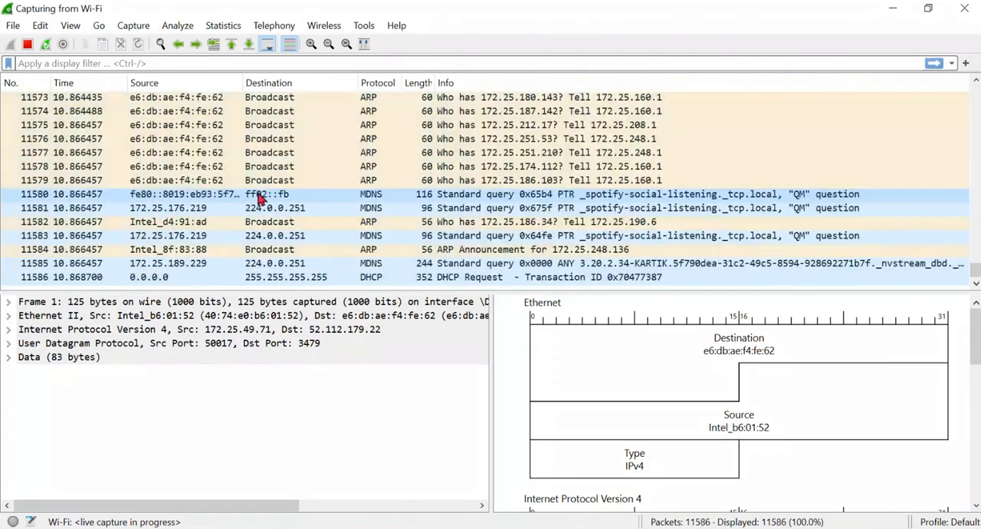
- Review the incoming Wi-Fi packets back to the first one and stop the live capture
drag(974, 276, 975, 87)
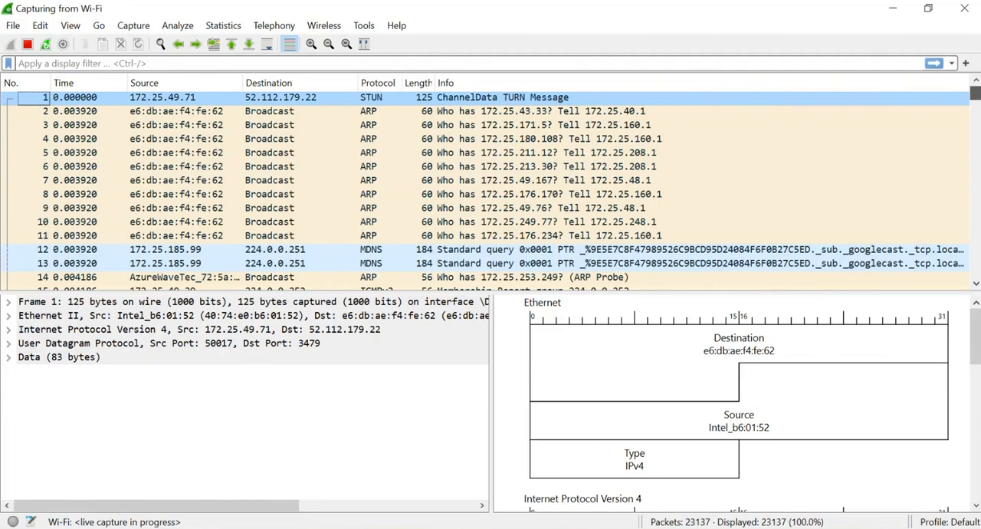
drag(975, 93, 974, 159)
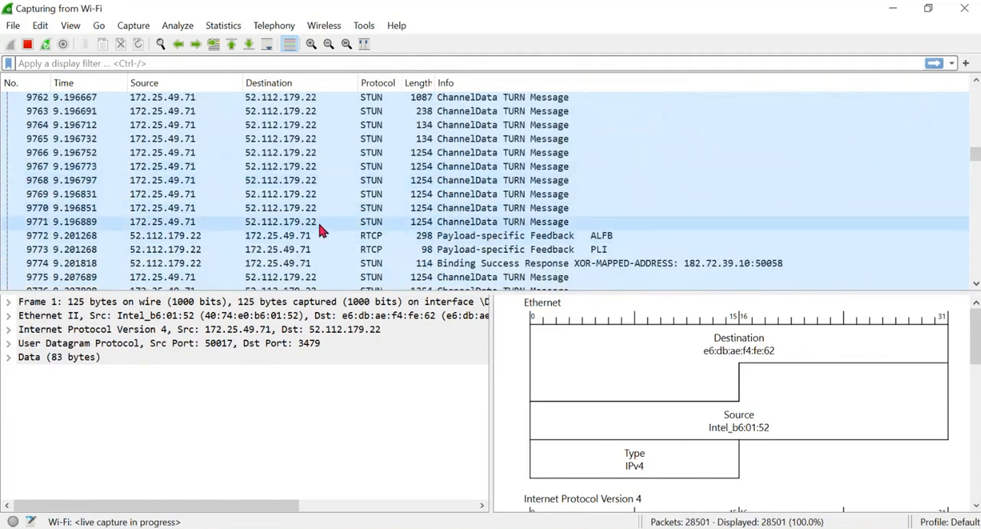
scroll(310, 219, down, 14)
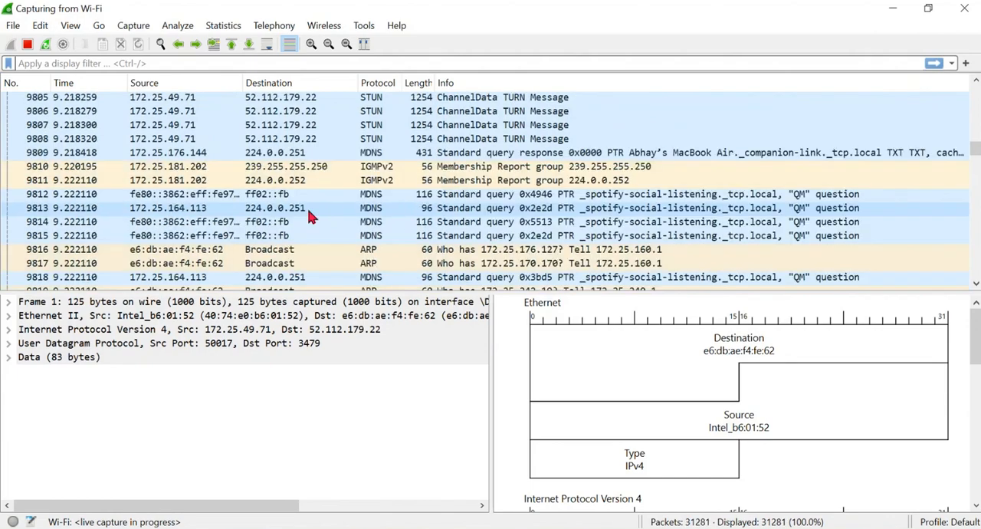
scroll(310, 217, down, 20)
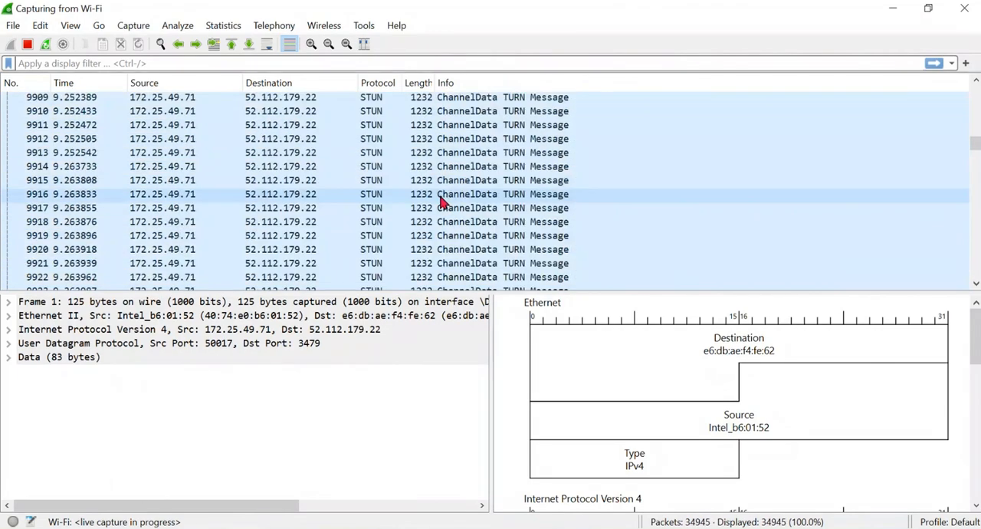
scroll(278, 165, up, 20)
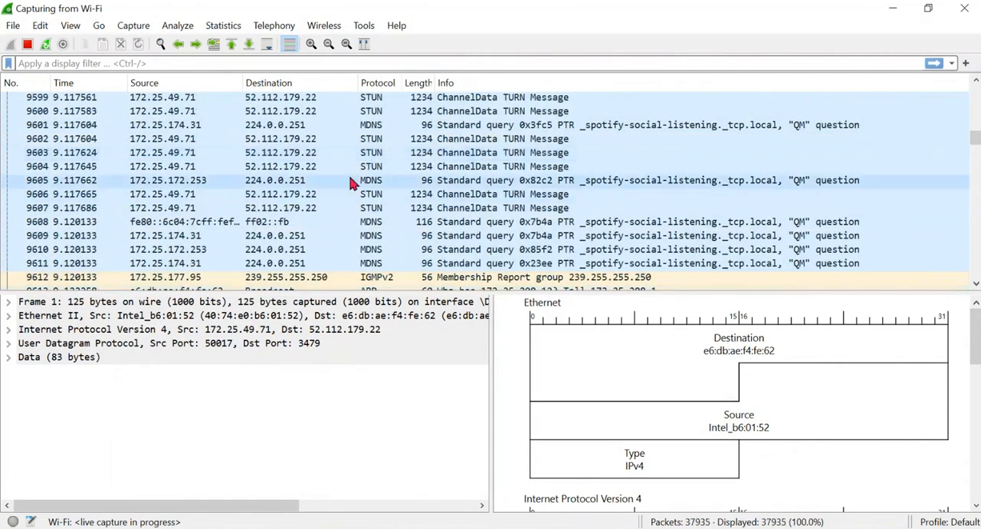
scroll(537, 154, up, 17)
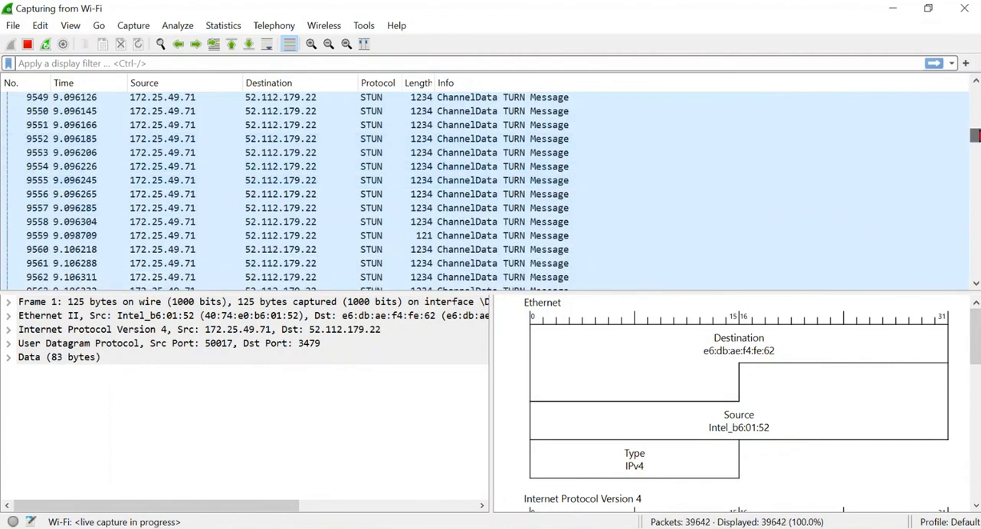
drag(978, 135, 978, 87)
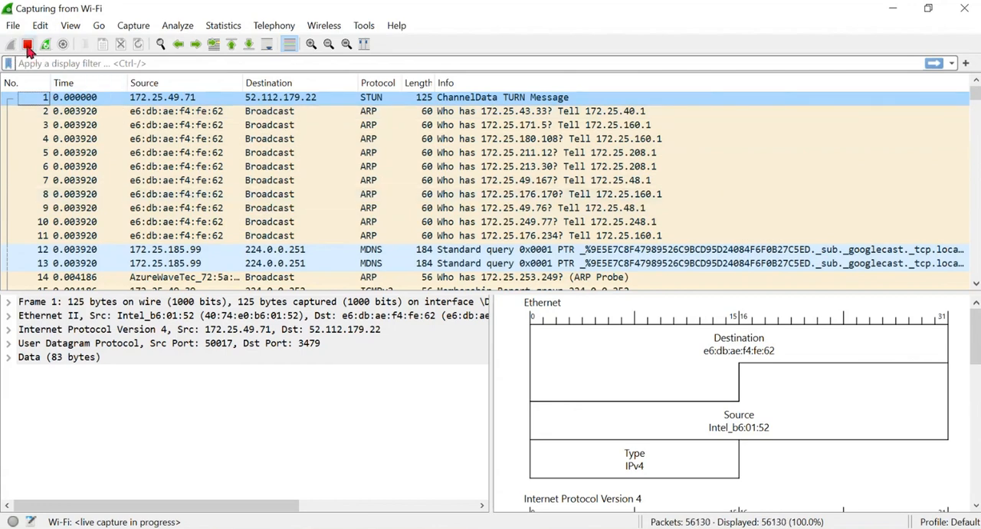
click(28, 48)
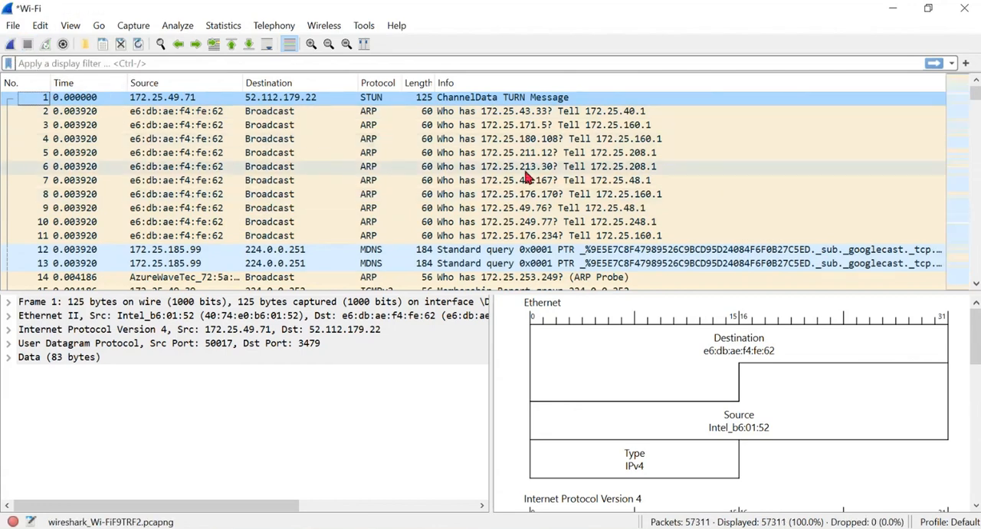
- Examine the captured packet list from the first packet to the last, noting times, addresses and protocols
scroll(751, 193, down, 20)
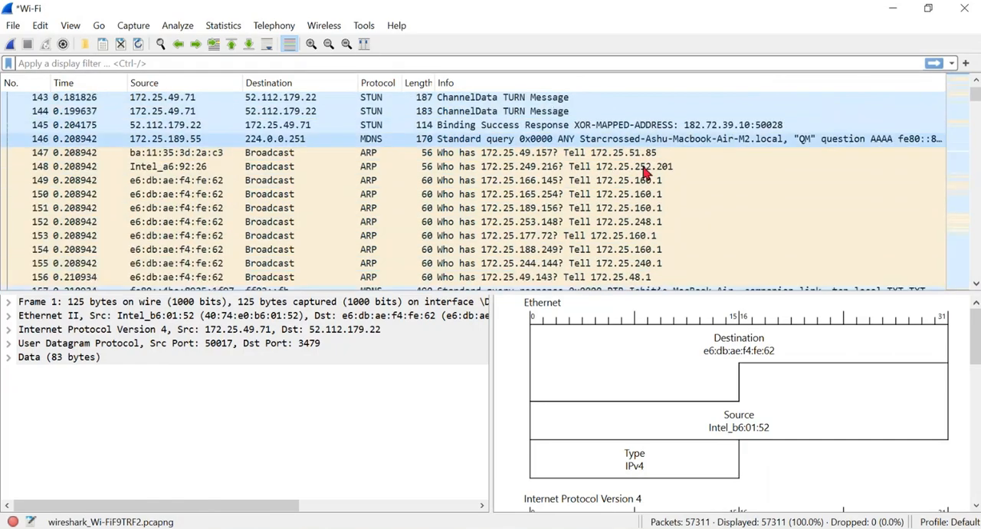
scroll(42, 128, up, 20)
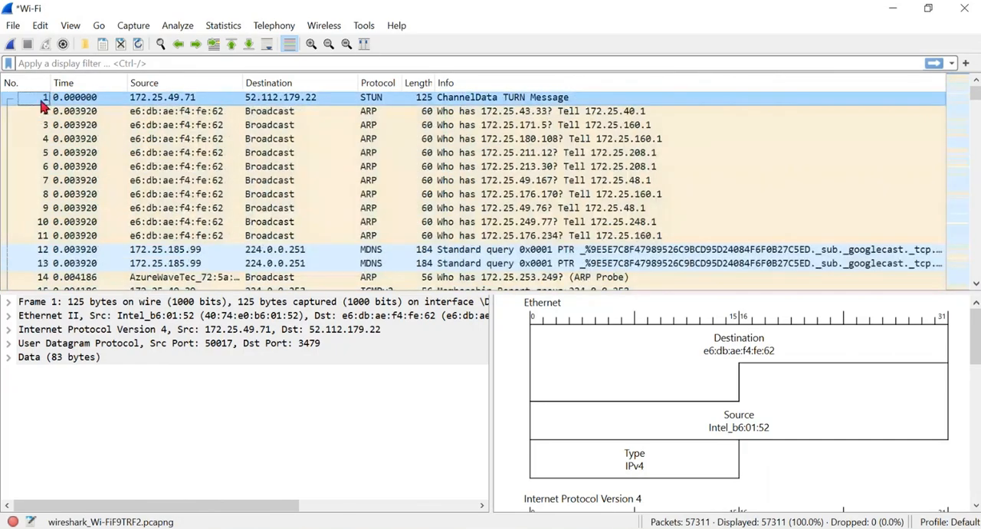
drag(976, 92, 975, 272)
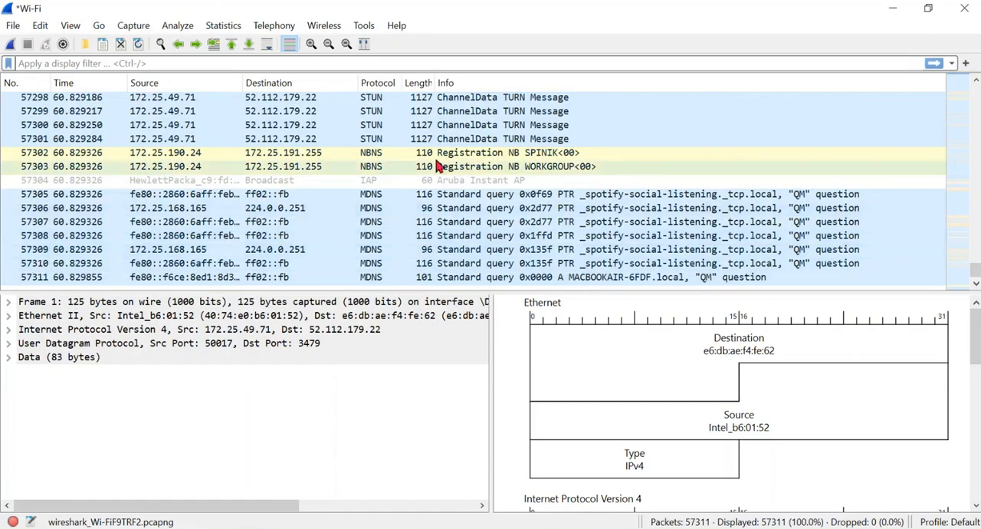
scroll(437, 165, up, 20)
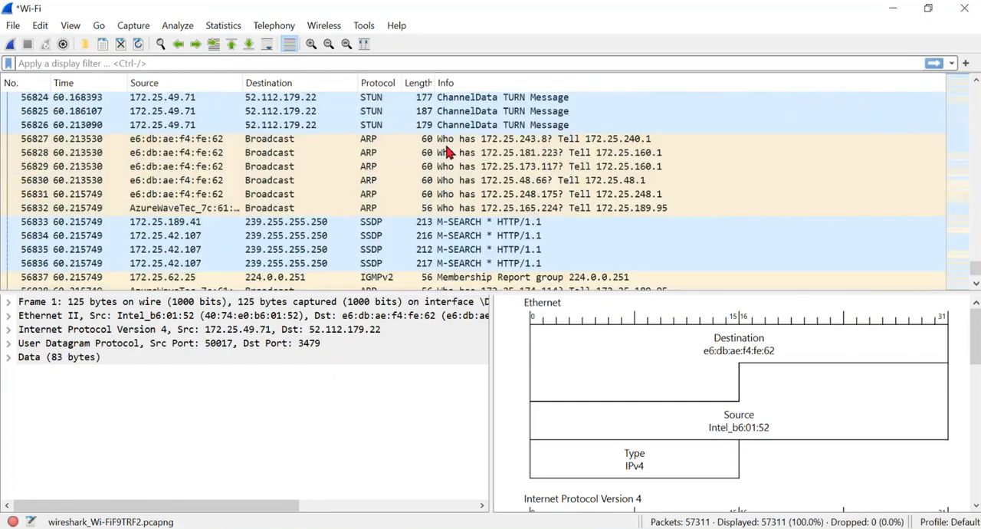
scroll(449, 153, up, 20)
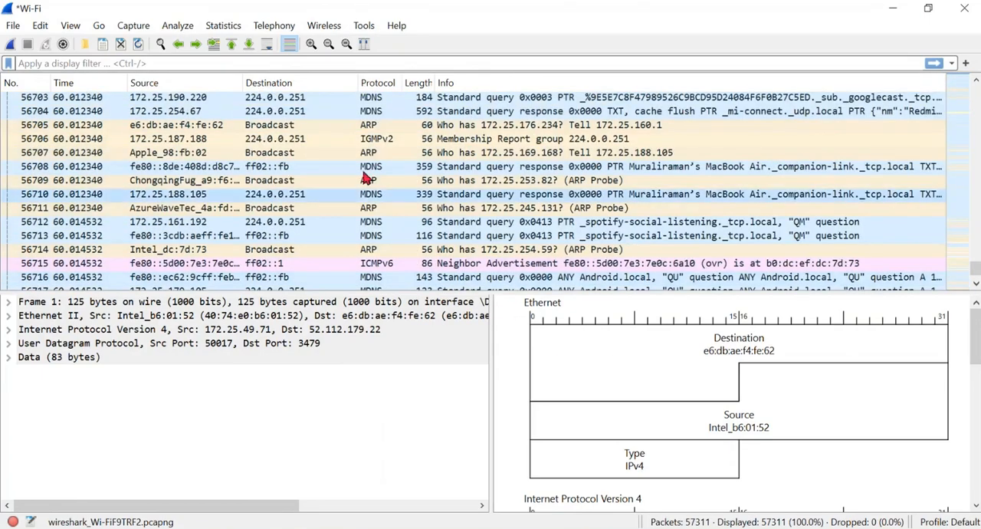
scroll(316, 161, up, 8)
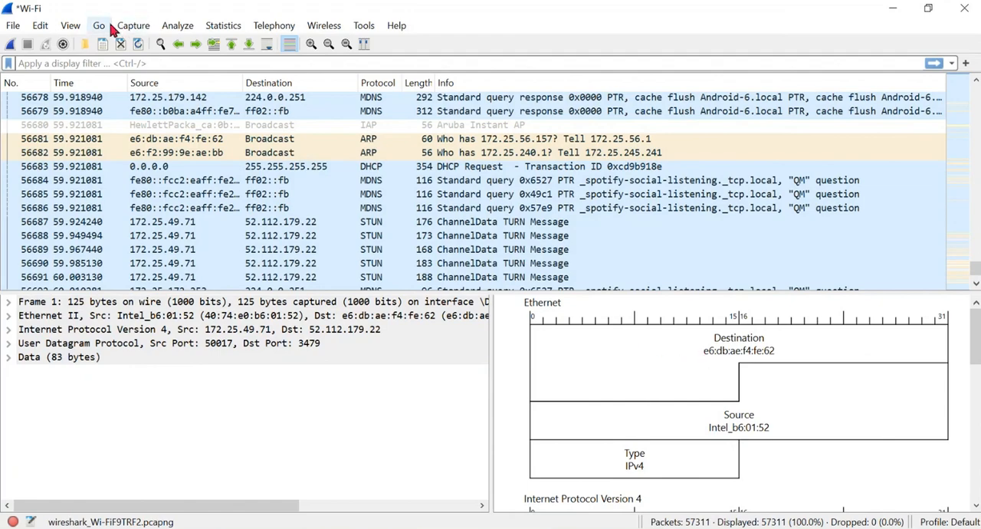
- Apply the Appearance layout preferences with Packet List, Packet Details and Packet Diagram as panes 1, 2 and 3
click(40, 26)
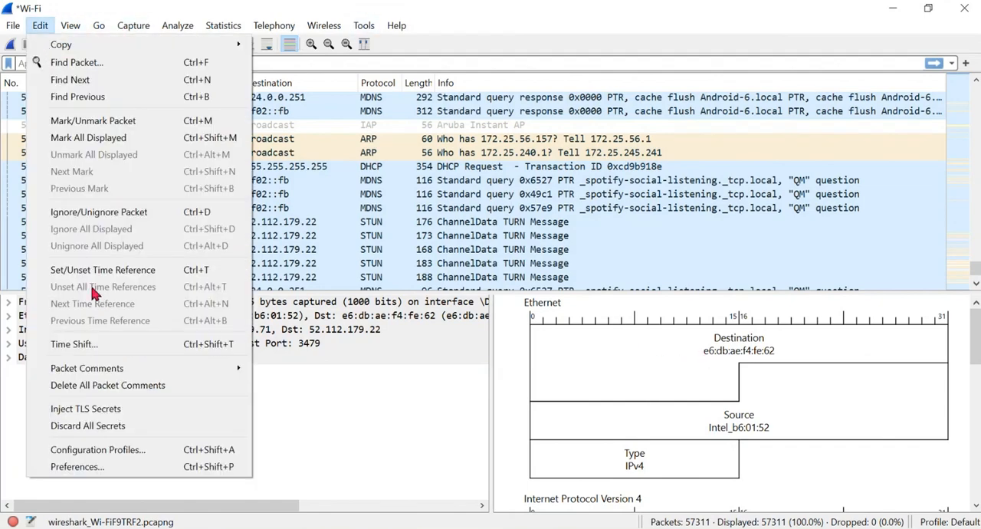
click(91, 465)
click(96, 135)
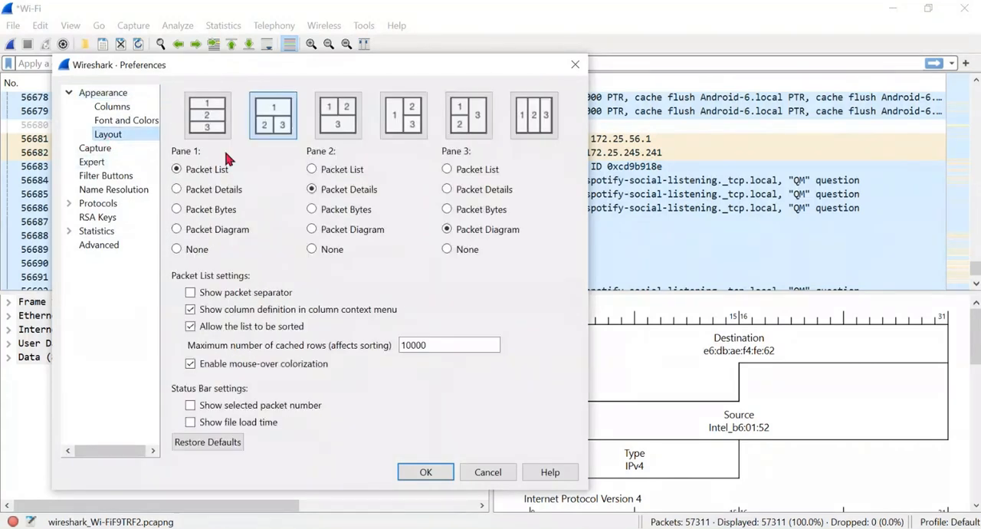
click(447, 210)
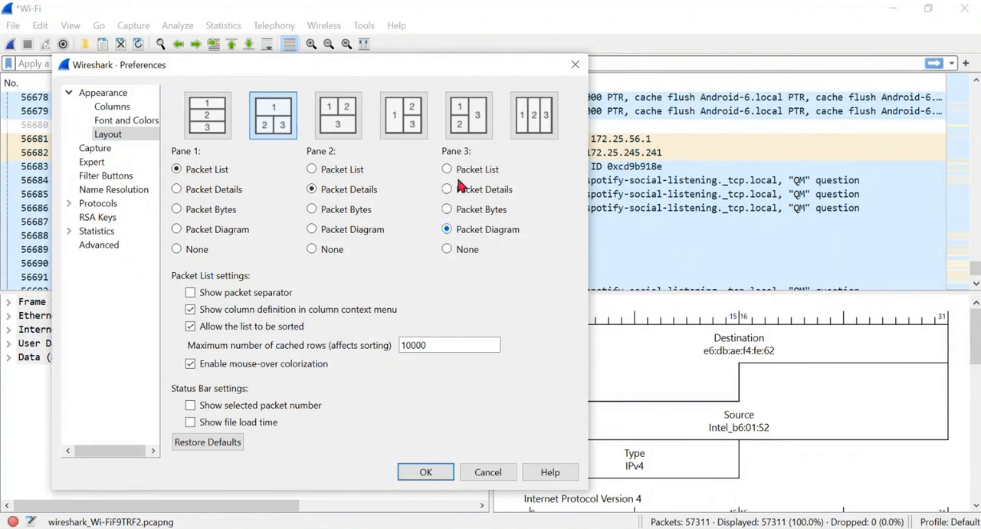
drag(404, 66, 586, 64)
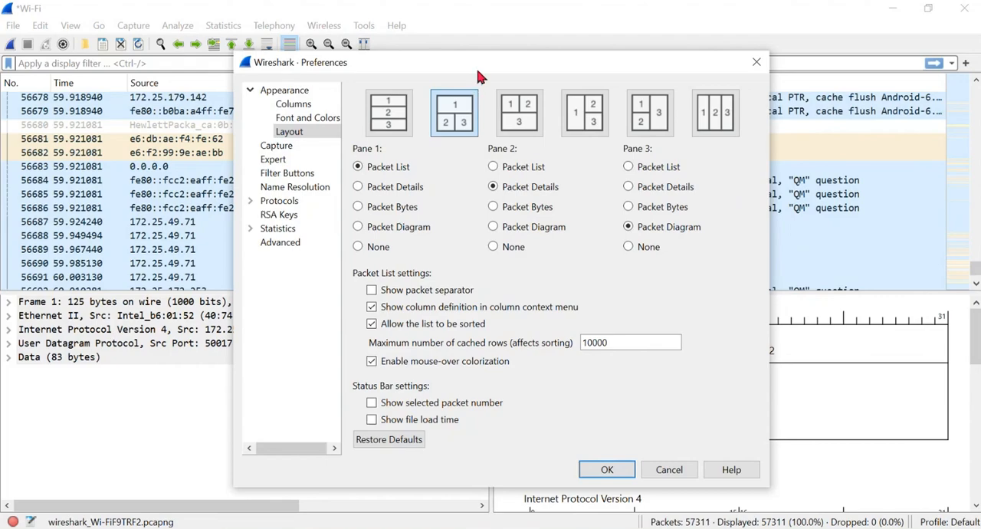
drag(475, 65, 262, 57)
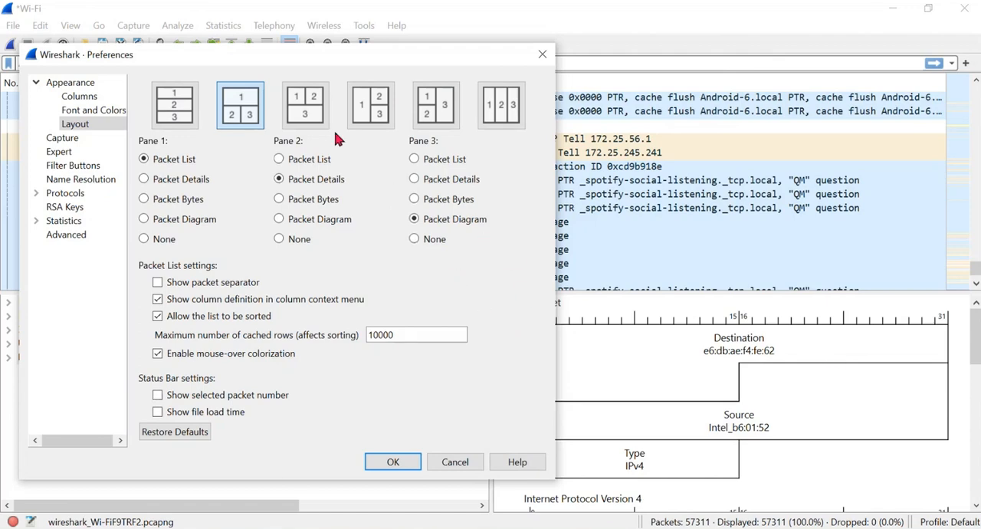
click(392, 462)
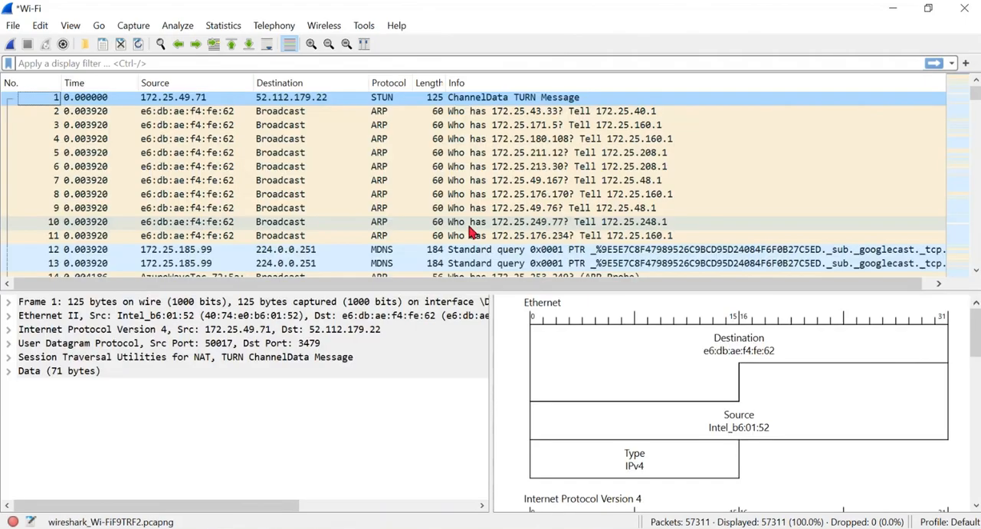
- Expand the Ethernet II details of packet 1 and highlight its Destination field in the packet diagram
scroll(668, 186, down, 2)
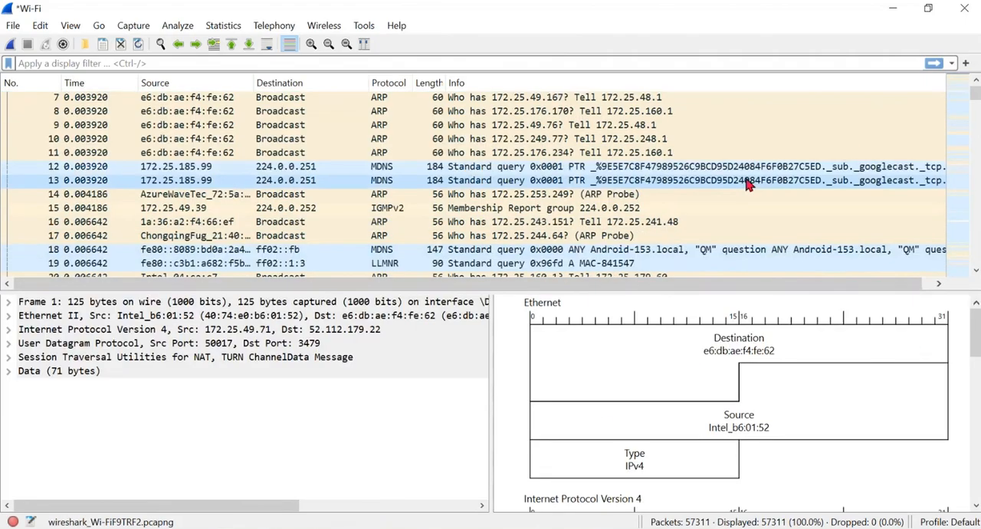
scroll(766, 180, up, 2)
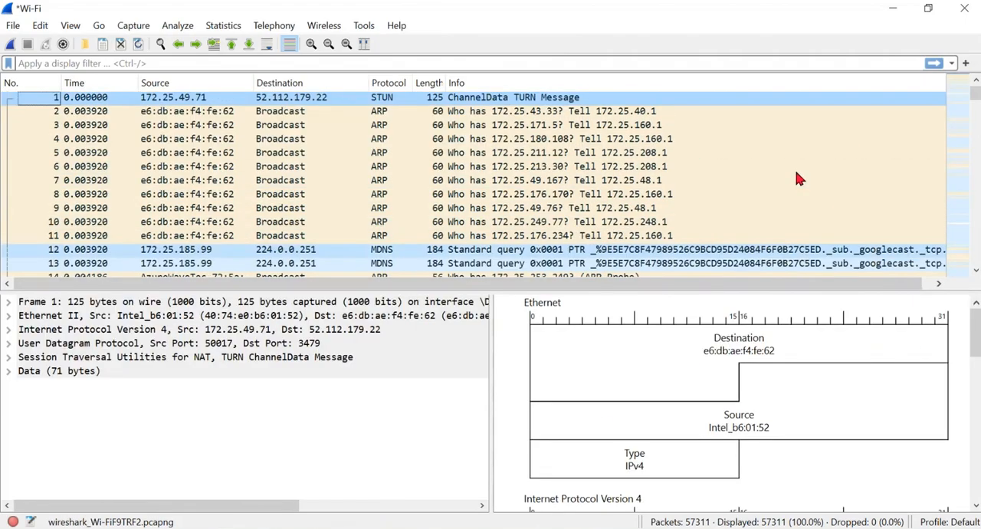
click(648, 372)
click(568, 410)
right_click(635, 367)
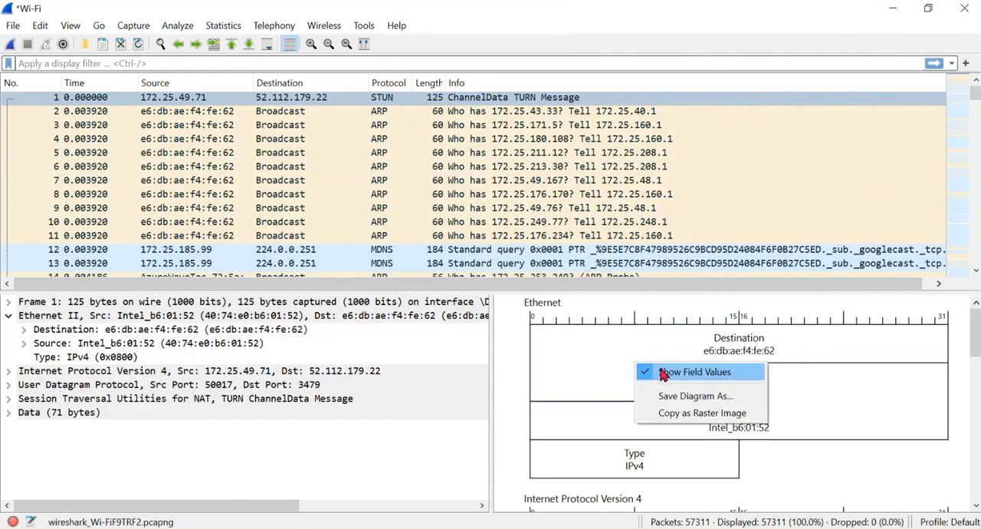
click(225, 330)
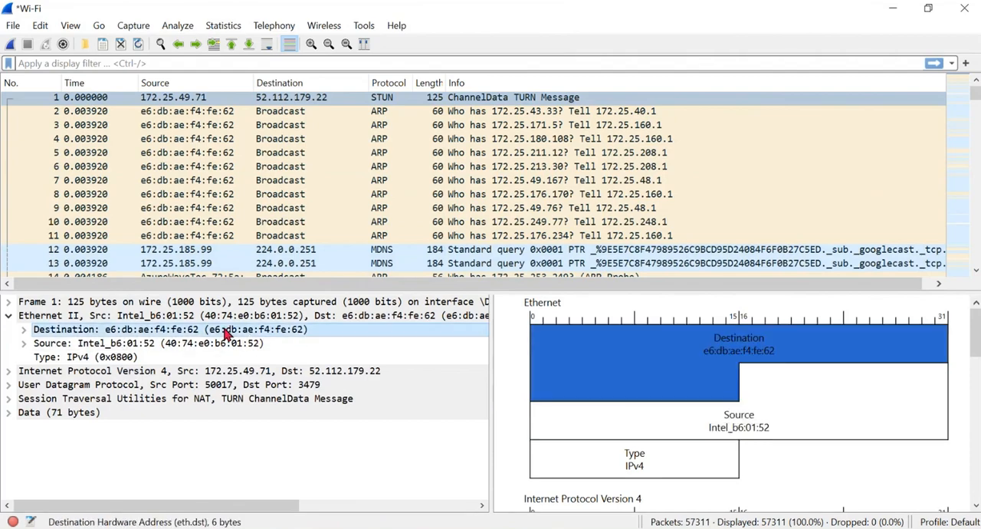
- Examine the IPv4 header in packet 1's diagram and highlight the Ethernet Source field
scroll(720, 422, down, 5)
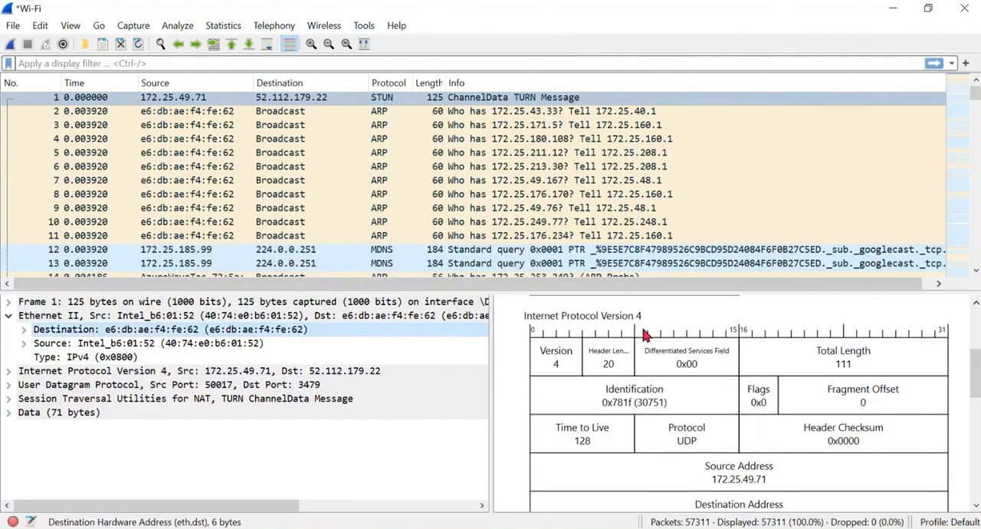
scroll(679, 376, down, 3)
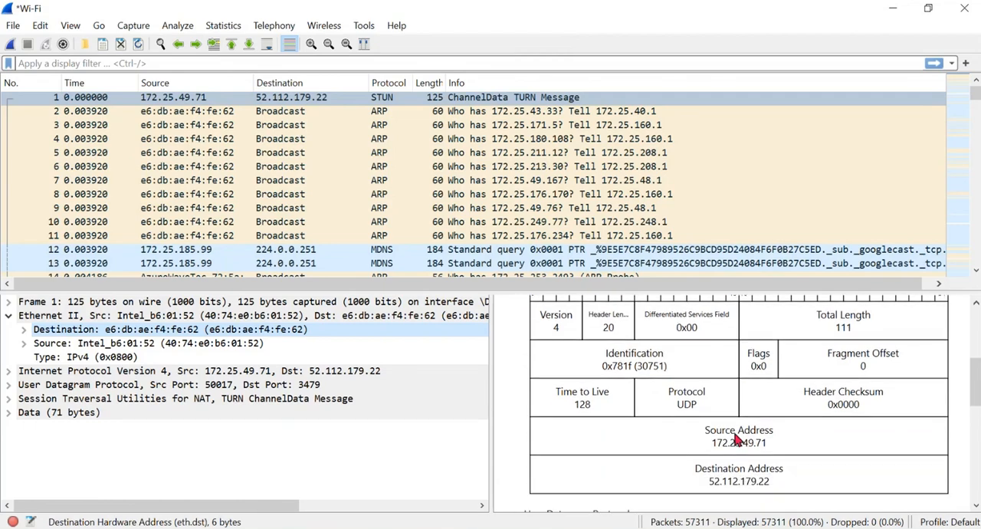
scroll(736, 439, up, 8)
click(362, 343)
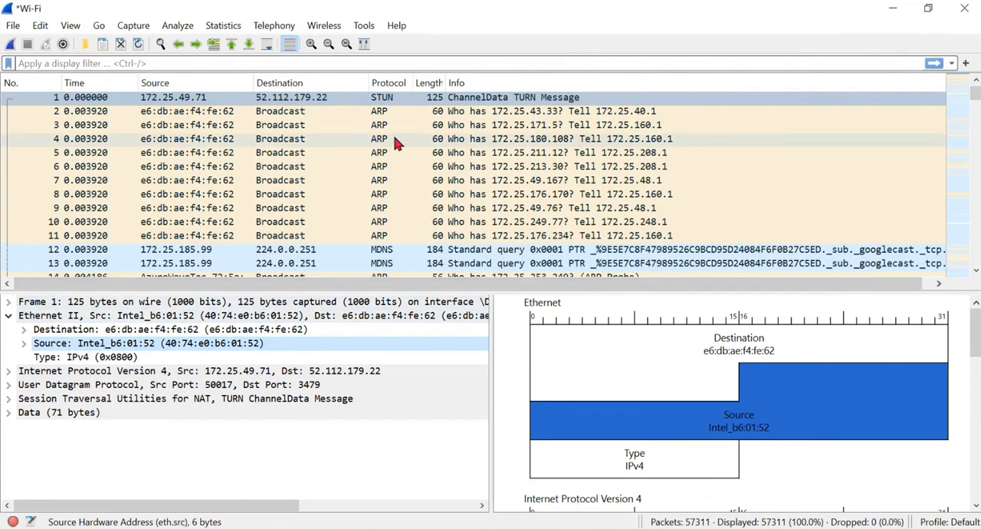
- Inspect the details and diagrams of the ARP broadcast packets 2, 3 and 5
scroll(390, 218, down, 2)
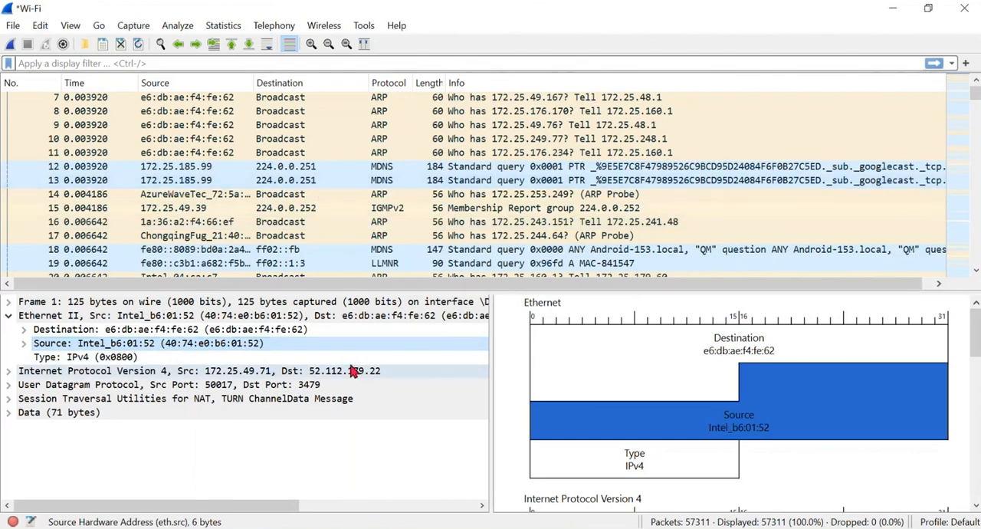
scroll(360, 188, up, 2)
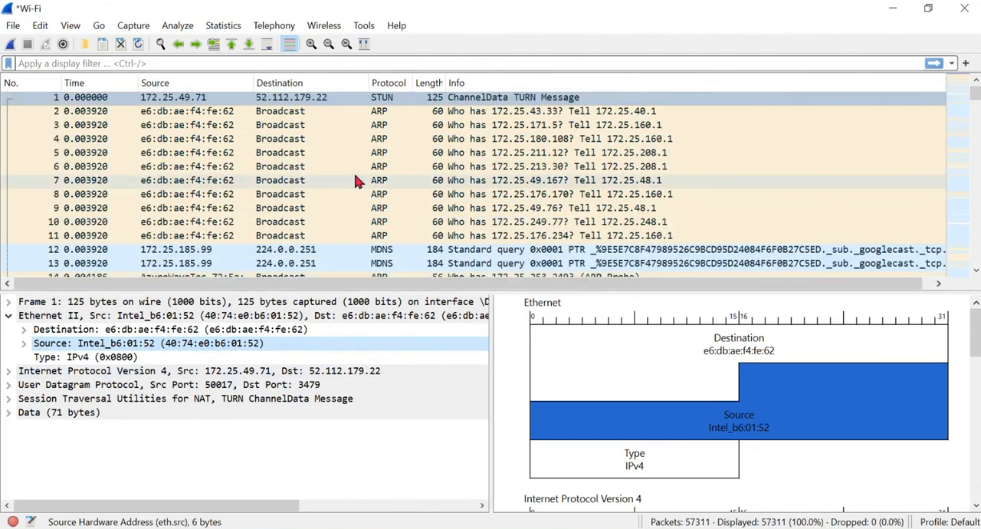
click(383, 114)
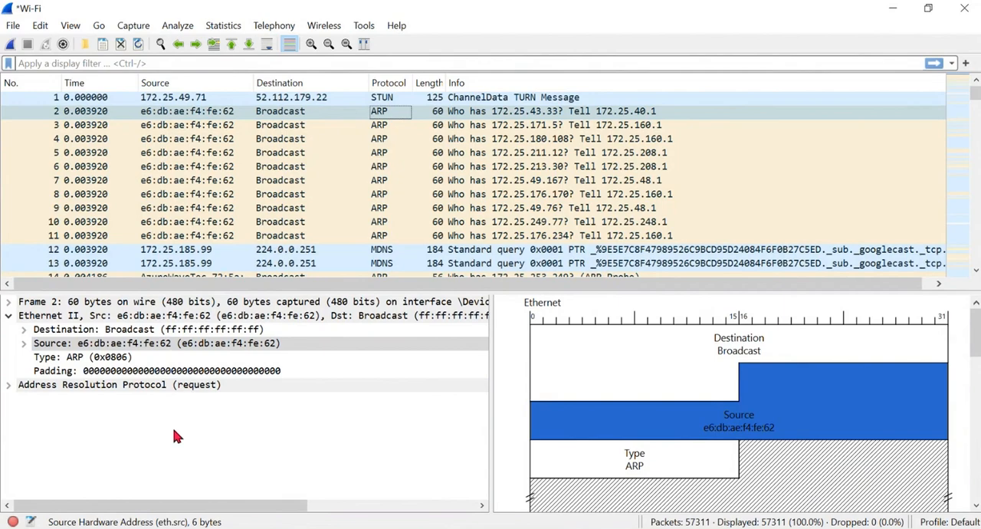
click(386, 131)
click(389, 150)
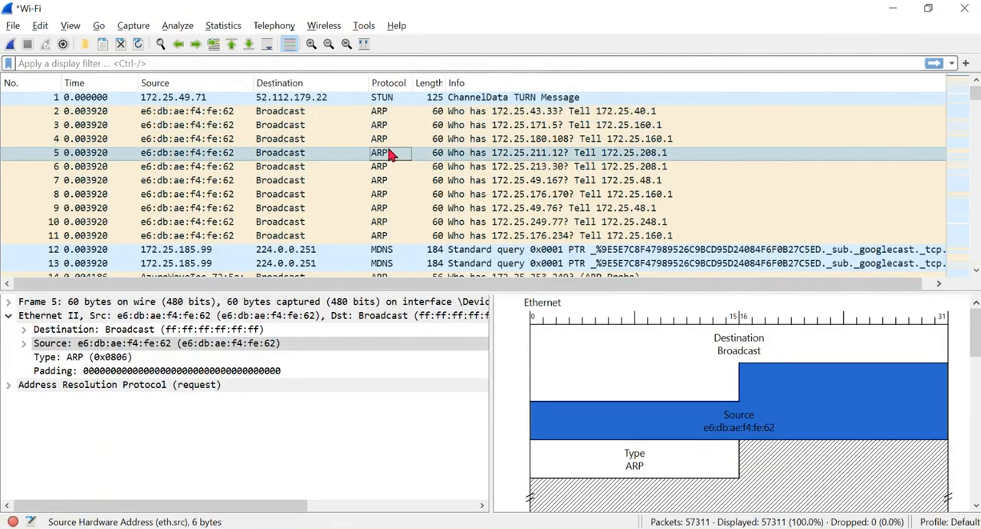
- Switch to the Module-1 notebook page and sketch circled nodes S and D, an arrow from S towards D, and a packet box
key(alt+Tab)
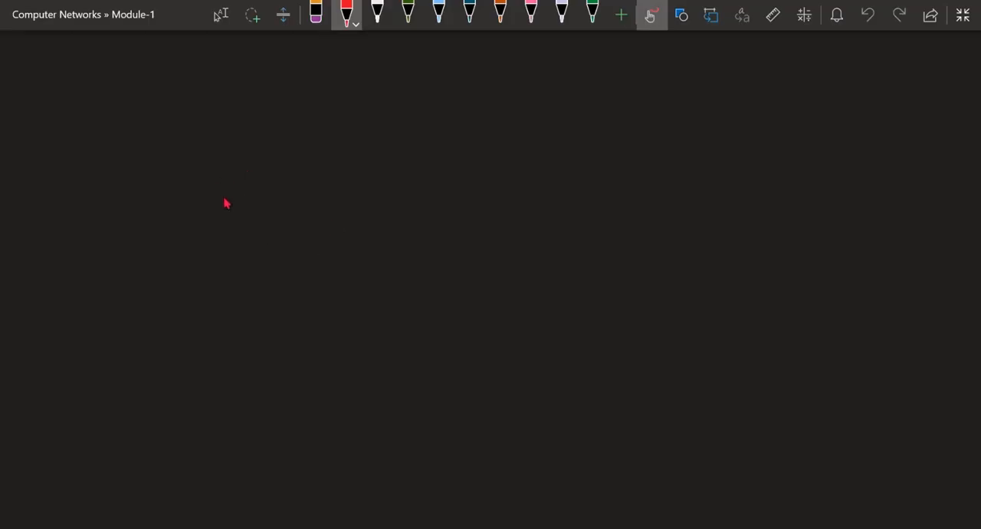
drag(227, 192, 213, 212)
drag(221, 180, 224, 182)
drag(535, 192, 536, 216)
drag(535, 184, 536, 215)
drag(536, 178, 539, 175)
drag(239, 201, 460, 197)
drag(449, 192, 452, 201)
drag(251, 176, 253, 181)
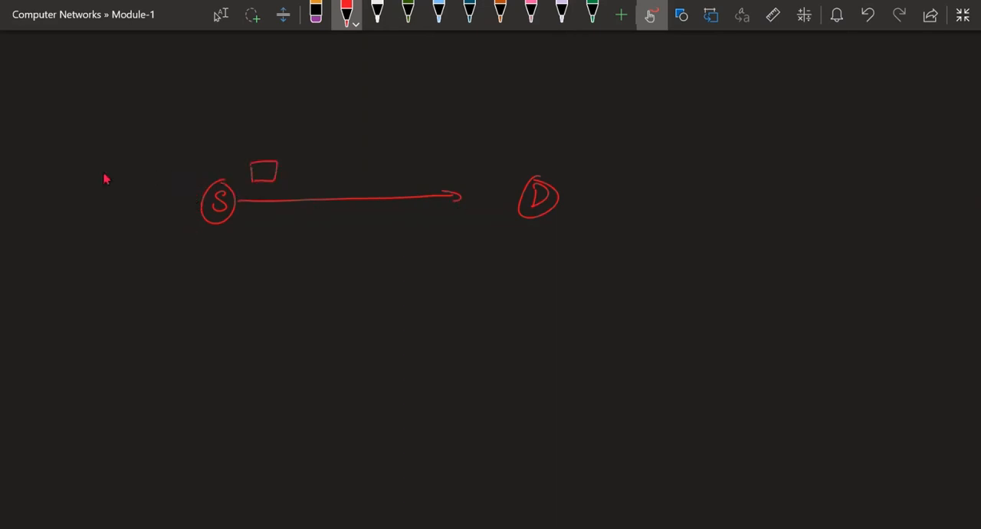
- Draw a header labelled IPs, PAs, IPD and PAD with a downward arrow, and write "Physical → MAC address" above the sketch
mouse_move(72, 173)
mouse_down()
mouse_move(125, 191)
mouse_move(88, 191)
mouse_move(167, 167)
mouse_up()
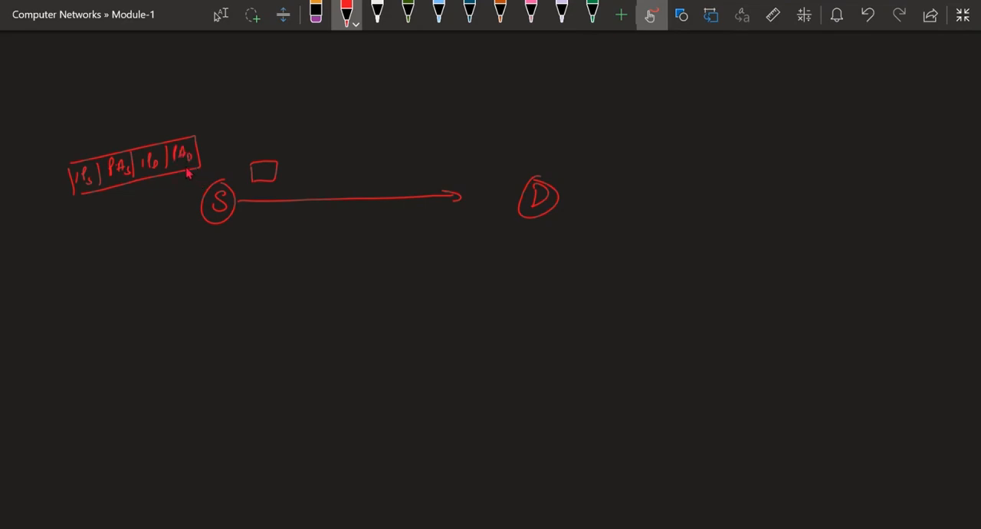
drag(246, 100, 503, 66)
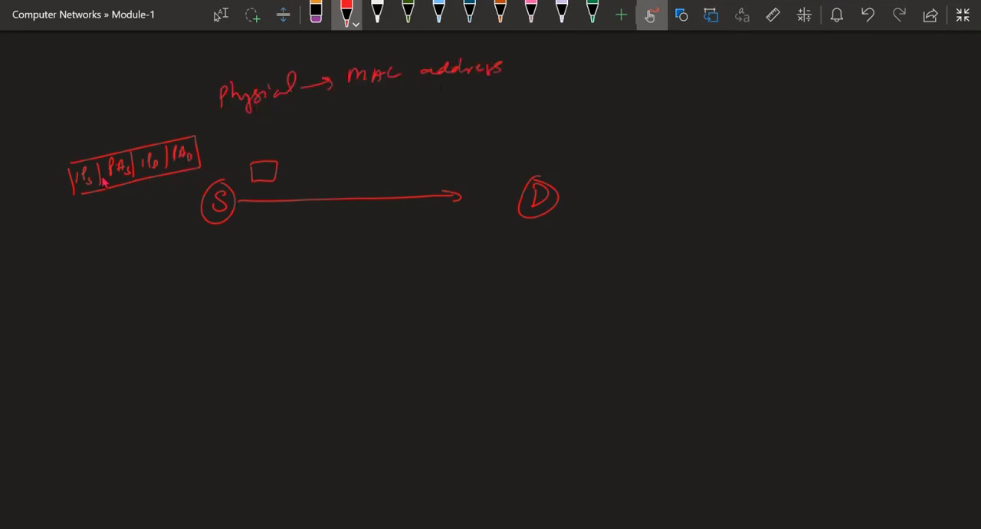
drag(86, 198, 86, 230)
drag(81, 223, 91, 224)
- Mark node S with two strokes beneath it and write "D MAC" below, crossed with an X and double-underlined
drag(220, 230, 233, 226)
drag(210, 239, 235, 233)
drag(196, 279, 230, 262)
drag(241, 257, 235, 267)
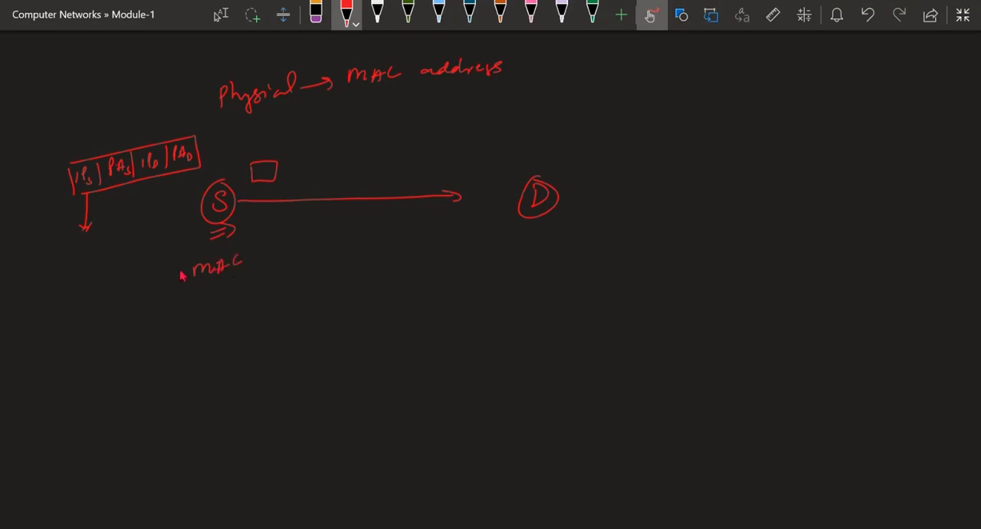
drag(171, 257, 172, 273)
drag(172, 258, 174, 273)
drag(265, 242, 253, 259)
drag(252, 244, 268, 259)
drag(236, 272, 256, 268)
drag(237, 277, 257, 275)
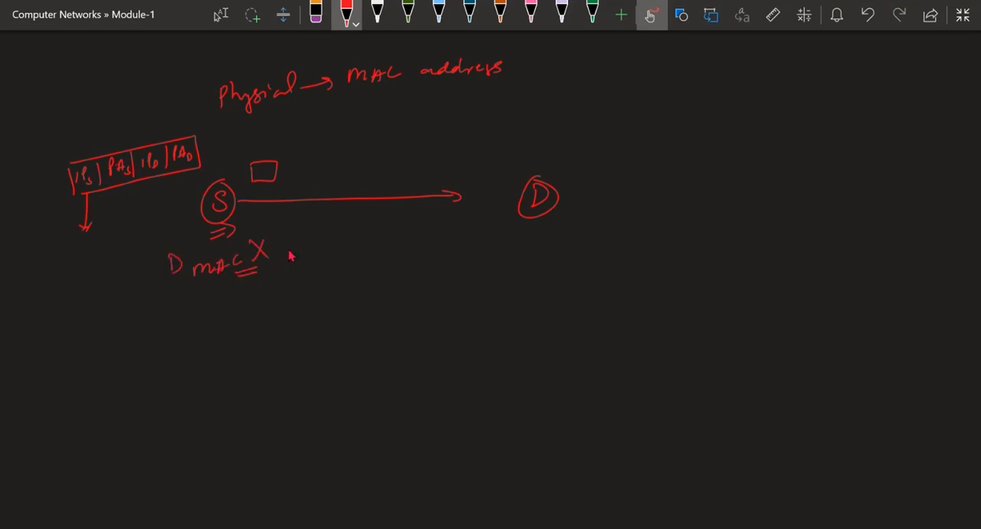
- Draw a boxed "ARP" request with an arrow towards D and a return arrow from D with a boxed "DMAC" reply
drag(297, 234, 309, 233)
drag(300, 225, 325, 232)
drag(331, 233, 346, 212)
mouse_move(347, 212)
mouse_down()
mouse_move(291, 242)
mouse_move(397, 222)
mouse_move(388, 224)
mouse_up()
mouse_move(518, 229)
mouse_down()
mouse_move(477, 258)
mouse_move(422, 258)
mouse_up()
drag(434, 251, 437, 262)
mouse_move(311, 262)
mouse_down()
mouse_move(396, 265)
mouse_move(327, 263)
mouse_move(347, 273)
mouse_up()
drag(348, 273, 357, 273)
drag(368, 265, 363, 273)
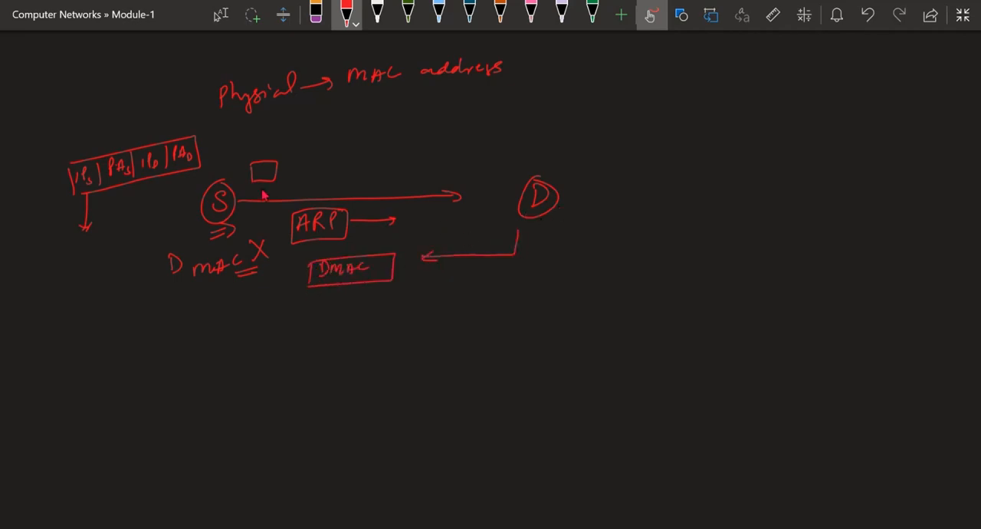
- Switch back to Wireshark and expand the Address Resolution Protocol details of packet 5
key(alt+Tab)
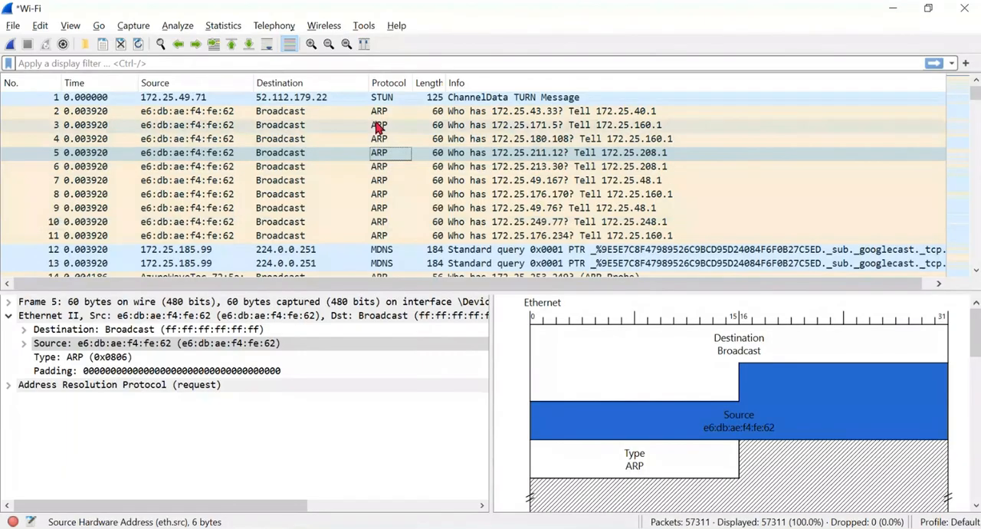
click(318, 153)
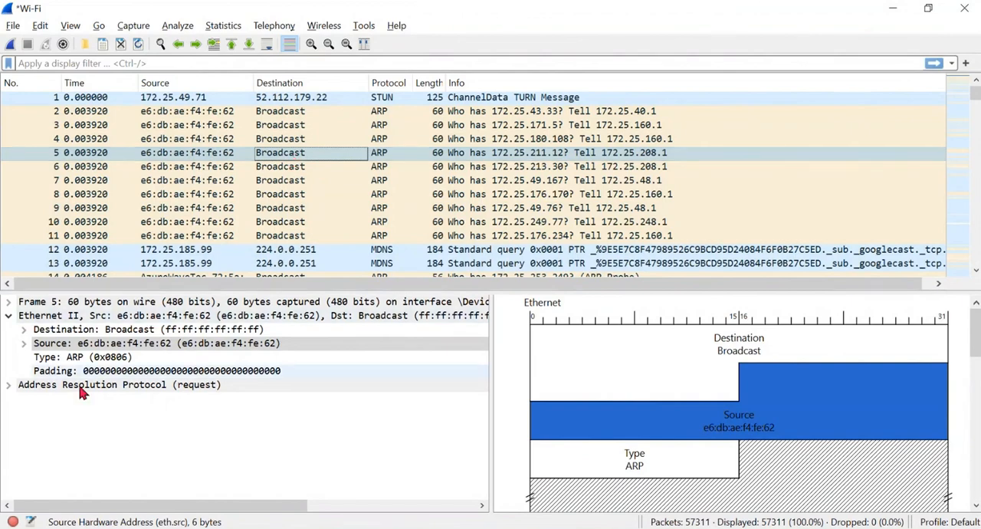
click(8, 386)
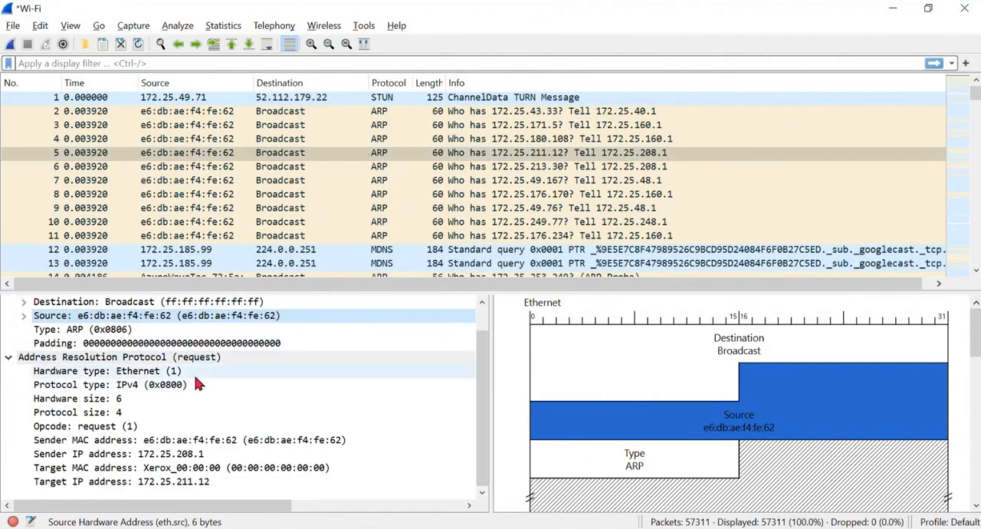
click(119, 372)
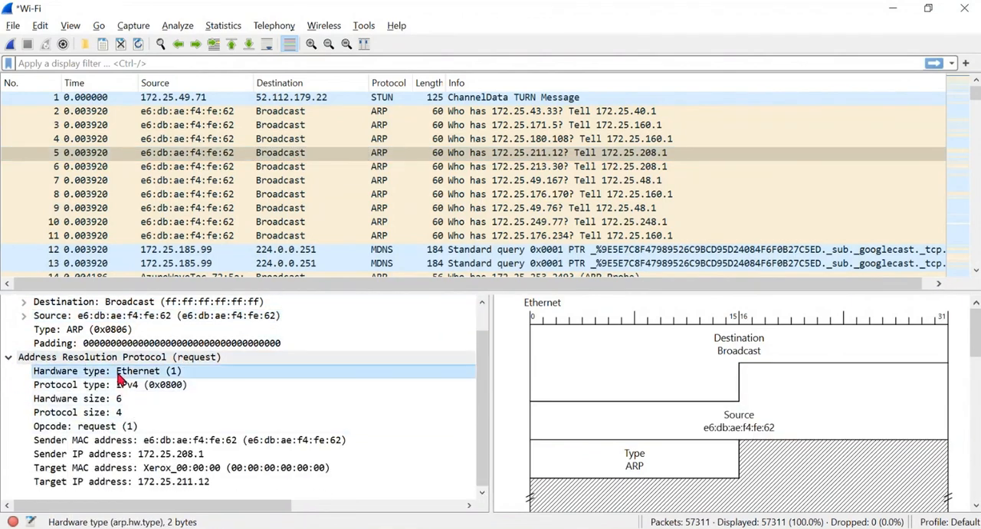
click(188, 358)
- Examine the Address Resolution Protocol header fields in packet 5's diagram, from hardware type to target MAC address
scroll(743, 387, down, 5)
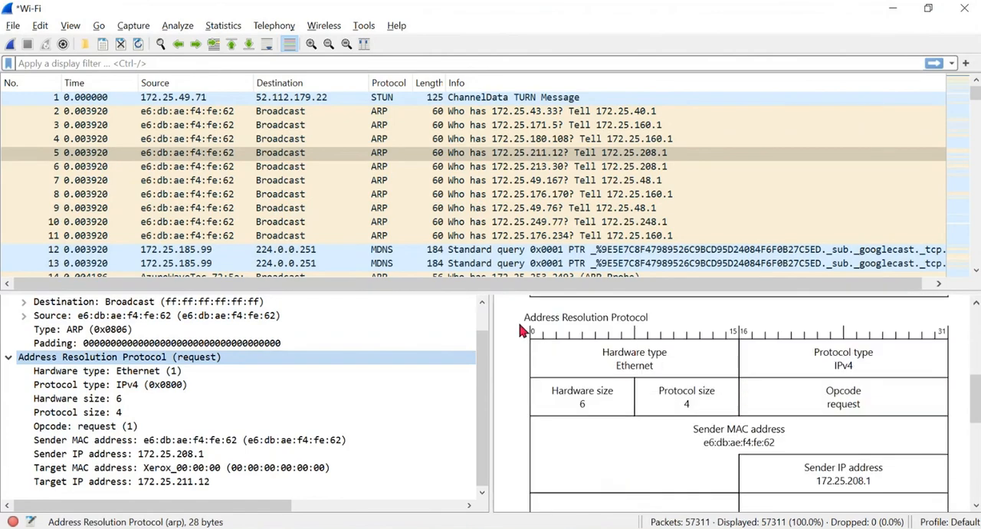
scroll(636, 328, down, 1)
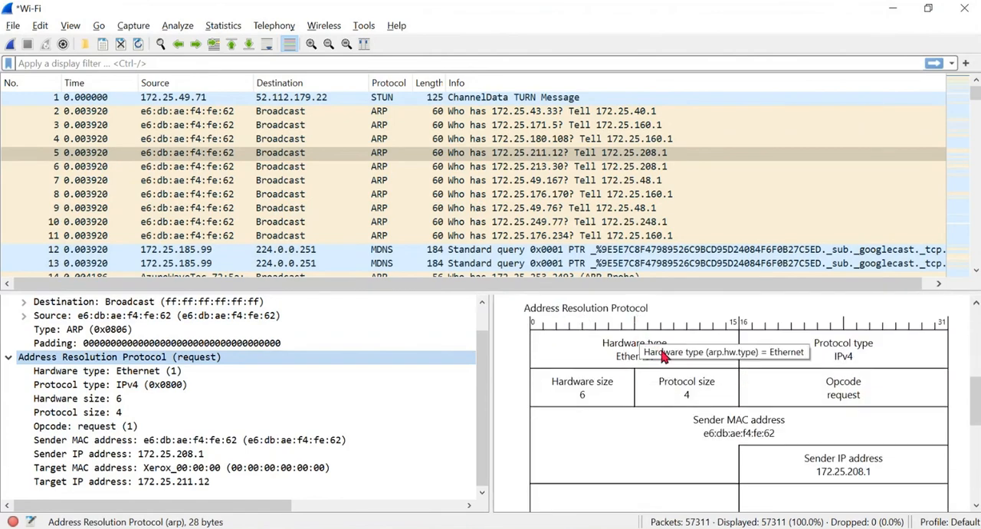
click(10, 358)
click(10, 387)
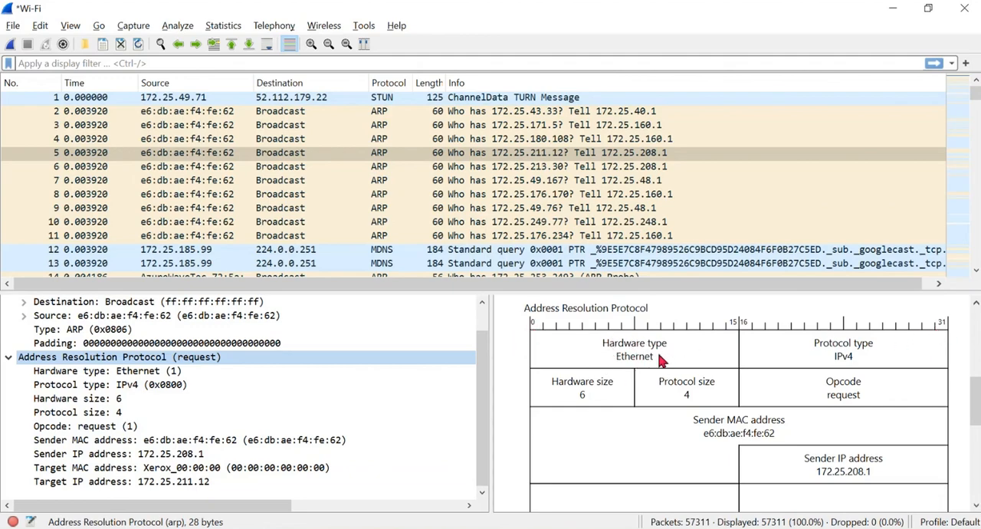
mouse_move(664, 361)
scroll(678, 364, down, 2)
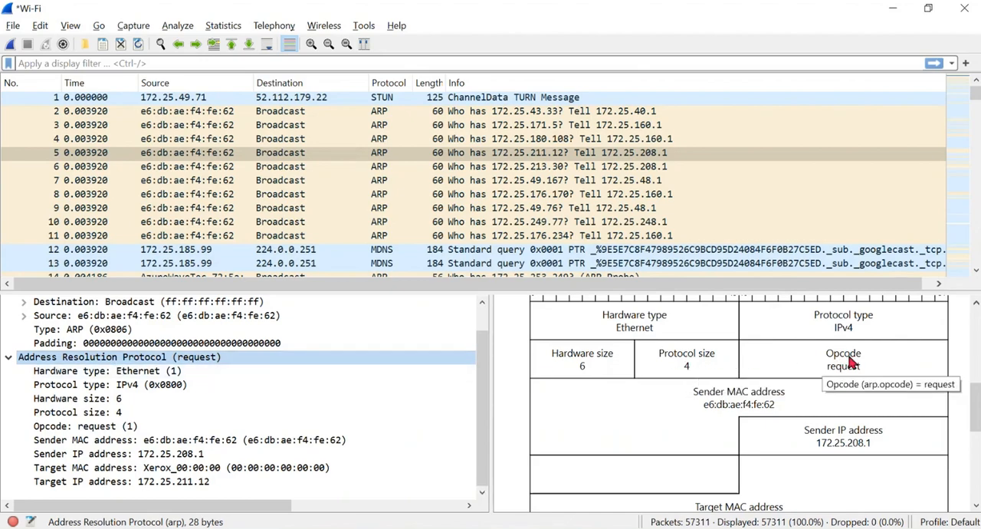
scroll(850, 363, down, 1)
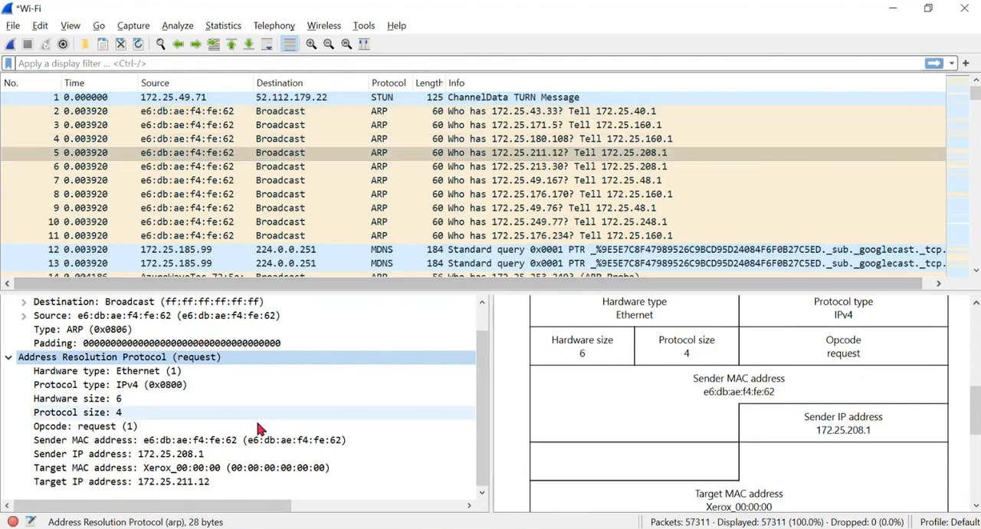
- Open the properties of the connected VITBPL Wi-Fi network, highlight its IPv4 address, and minimize the Settings window
click(110, 528)
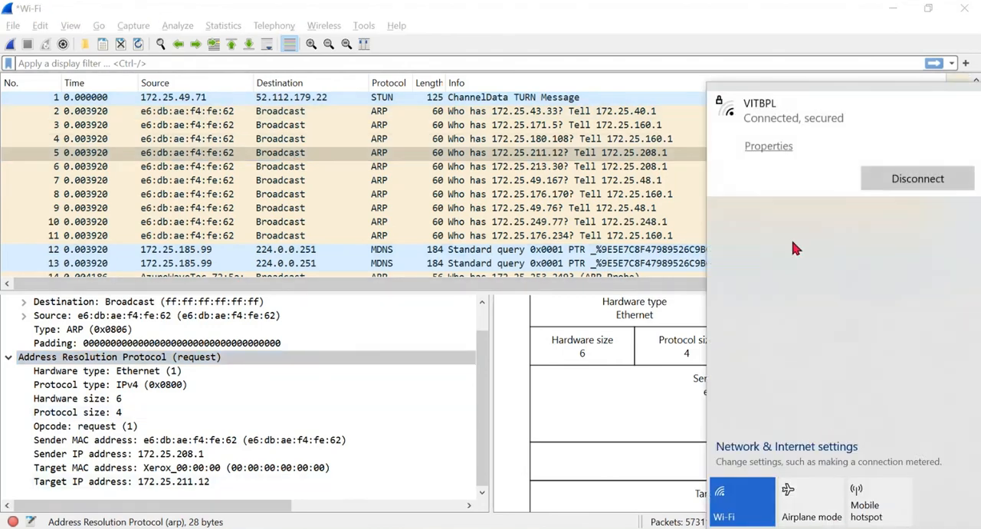
click(769, 146)
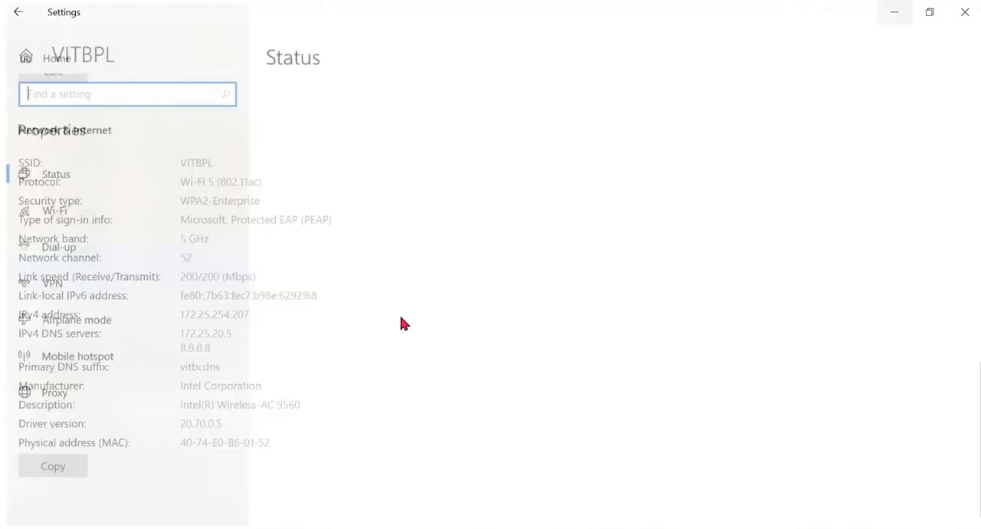
click(312, 313)
scroll(204, 304, down, 10)
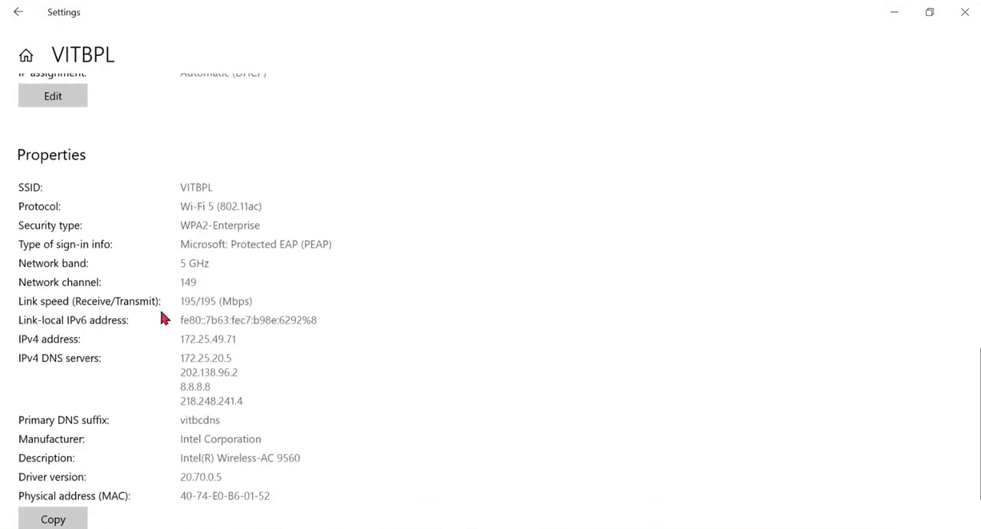
drag(180, 341, 246, 340)
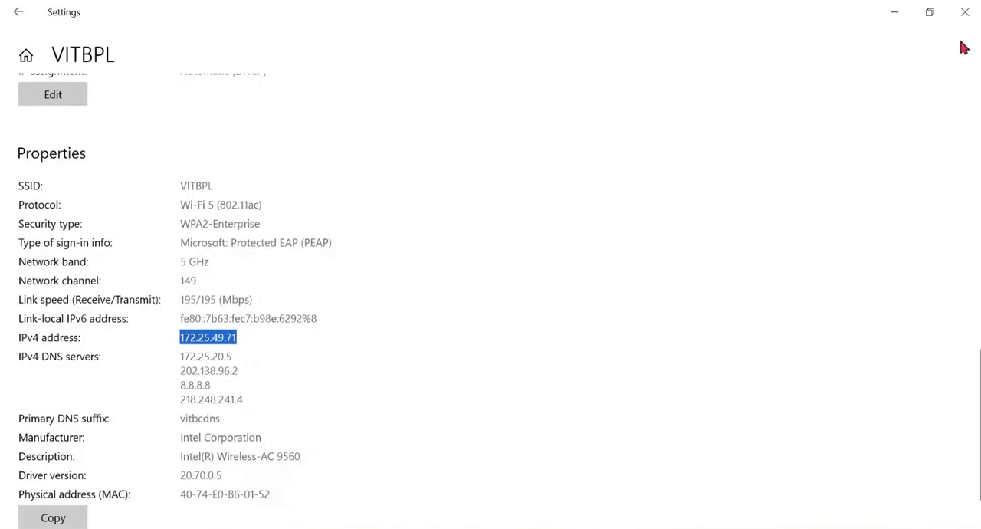
click(893, 17)
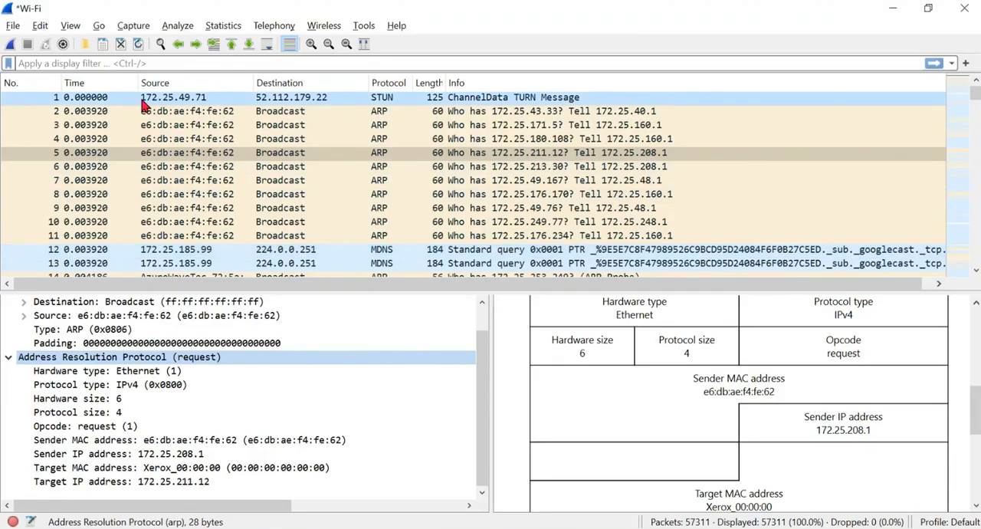
- Inspect packets 1 and 2 by their source addresses, slightly widening the packet list's Length column
click(195, 101)
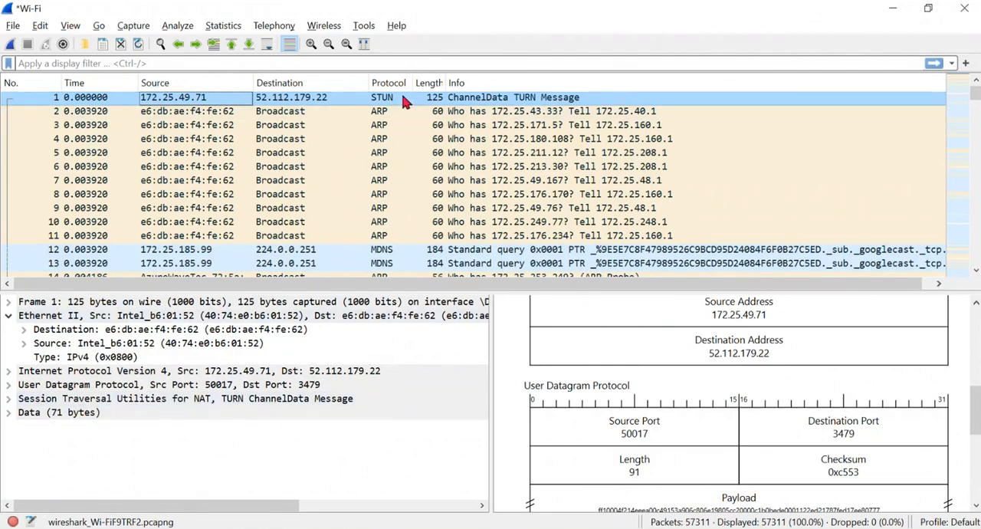
drag(446, 83, 448, 78)
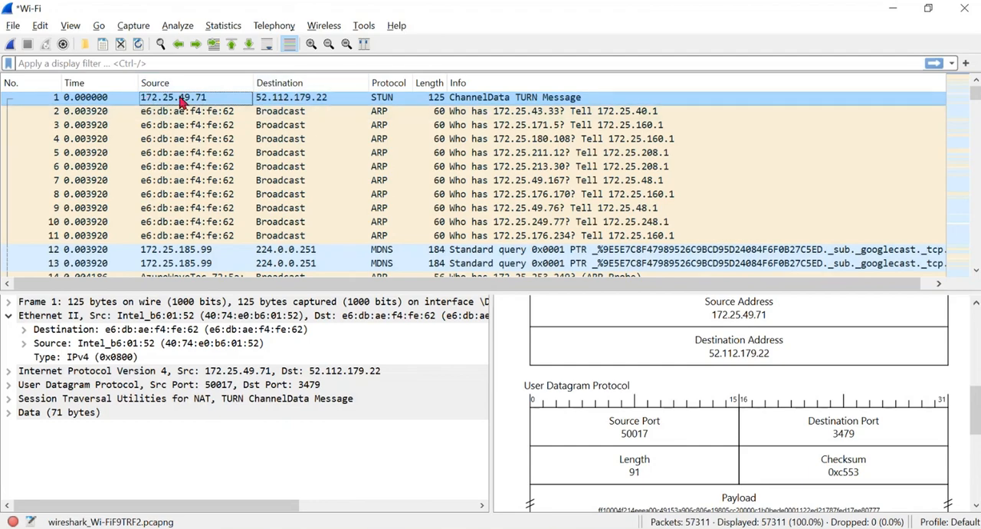
click(202, 116)
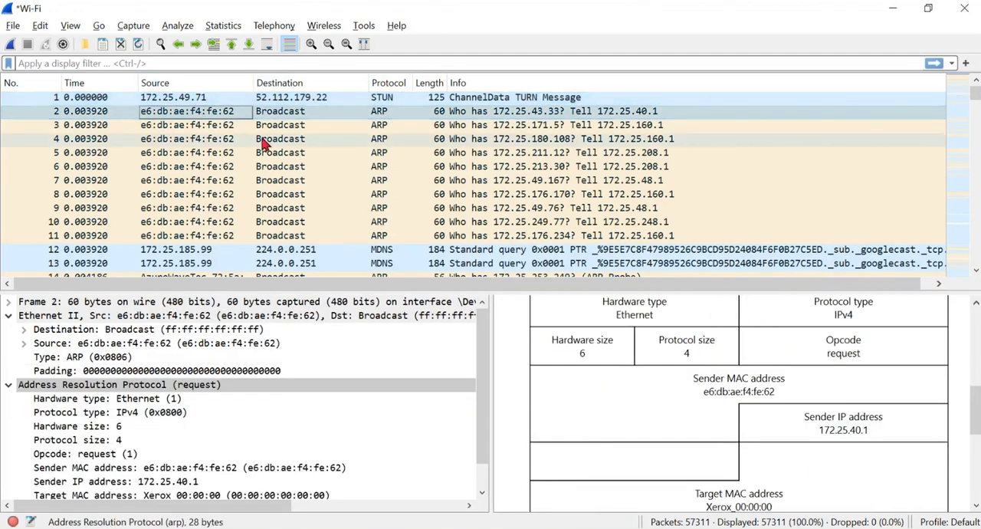
scroll(387, 204, down, 2)
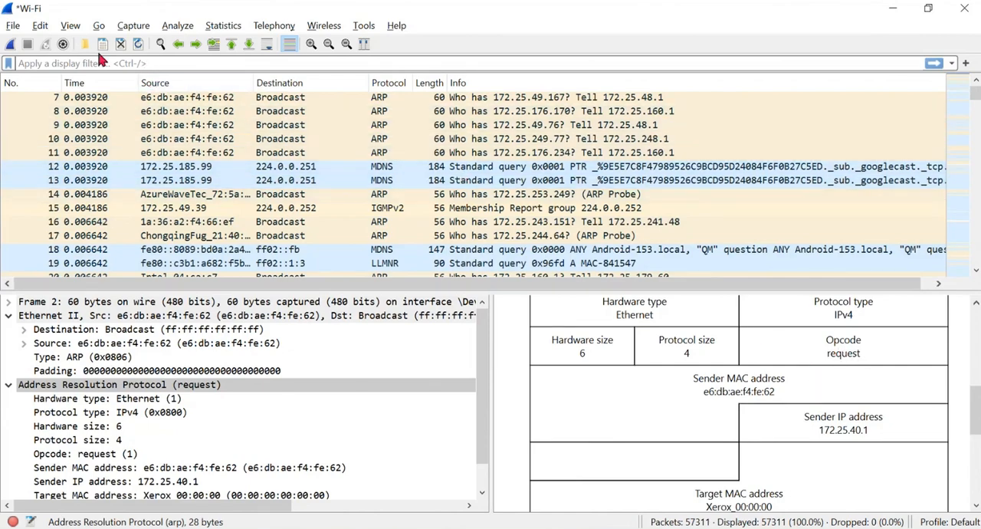
text(uni)
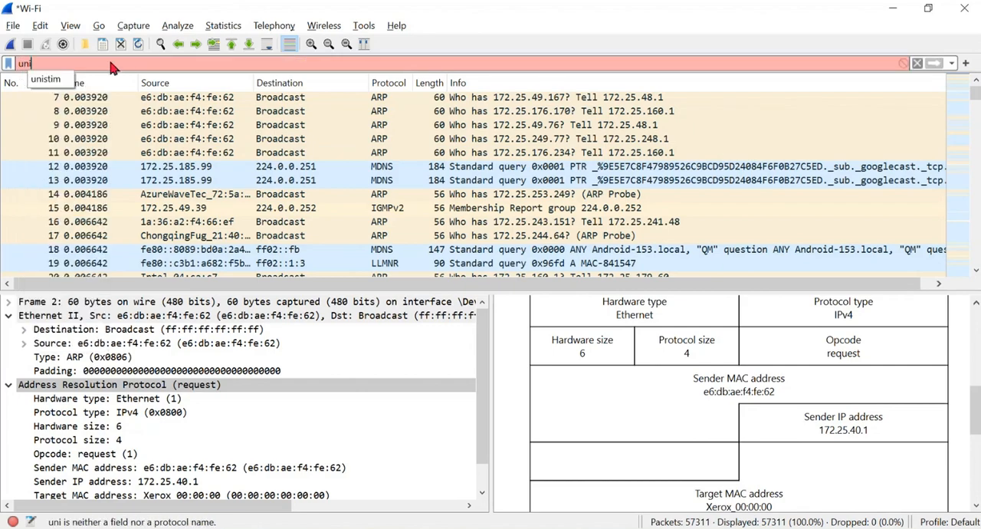
key(BackSpace)
key(BackSpace)
key(BackSpace)
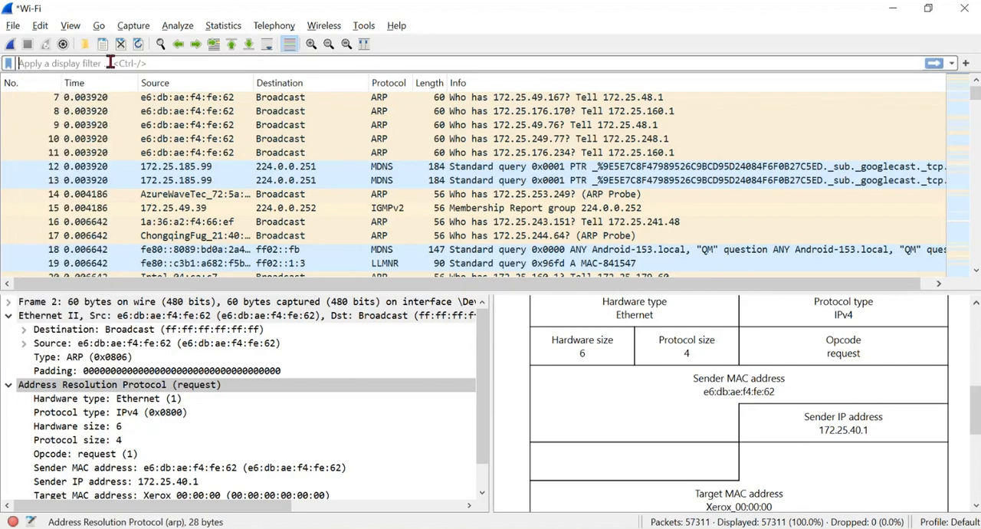
text(Broa)
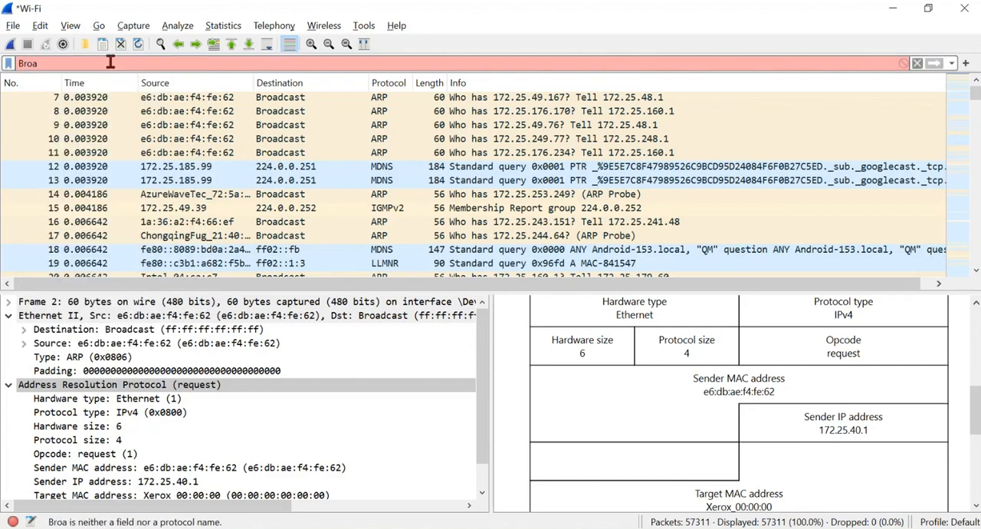
key(BackSpace)
key(BackSpace)
key(BackSpace)
key(BackSpace)
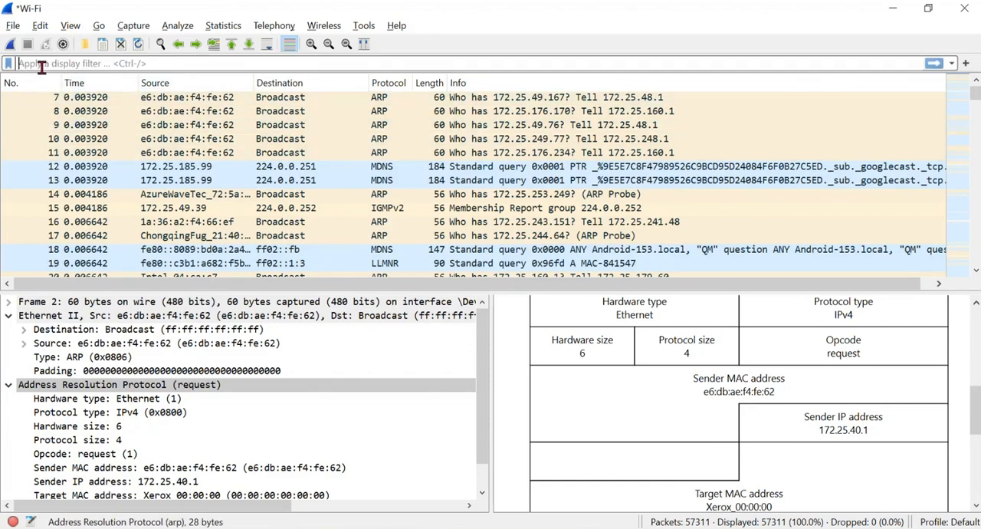
- Browse the captured packets and apply the display filter "tcp" to the packet list
scroll(240, 133, up, 2)
scroll(249, 202, down, 6)
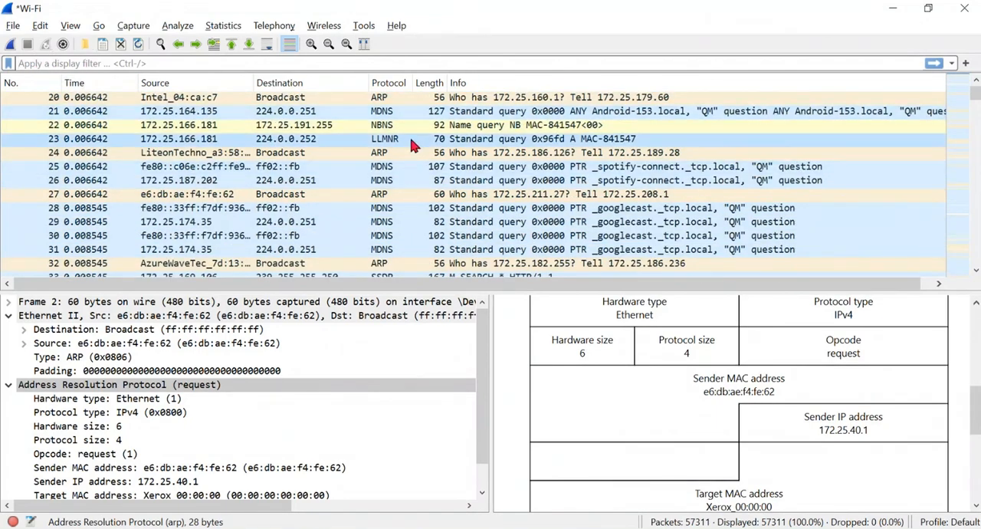
mouse_move(972, 100)
mouse_down()
mouse_move(973, 264)
mouse_move(975, 90)
mouse_up()
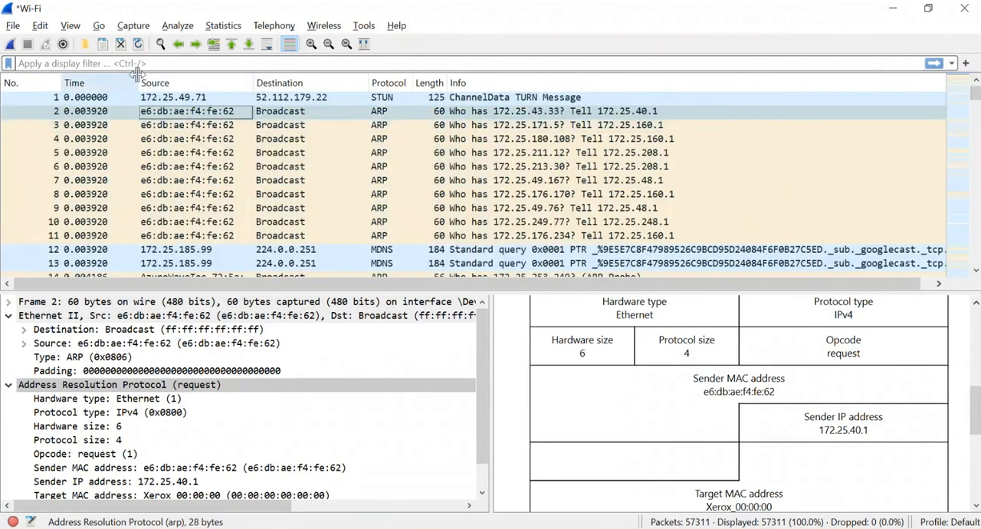
click(129, 63)
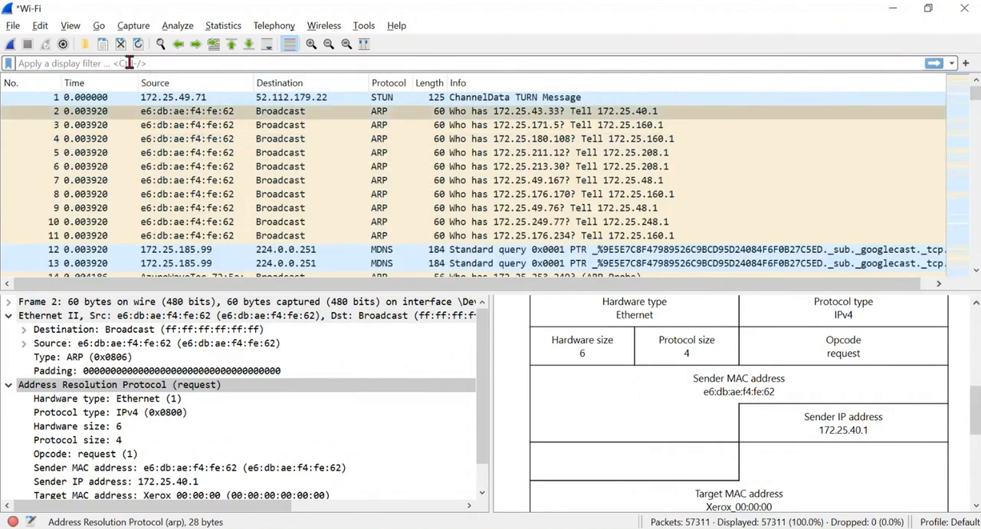
text(tcp)
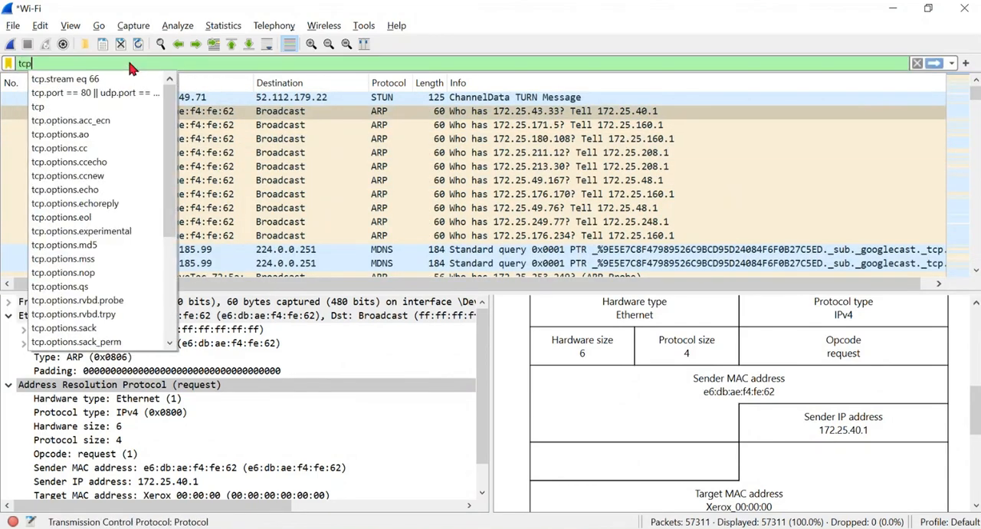
key(Return)
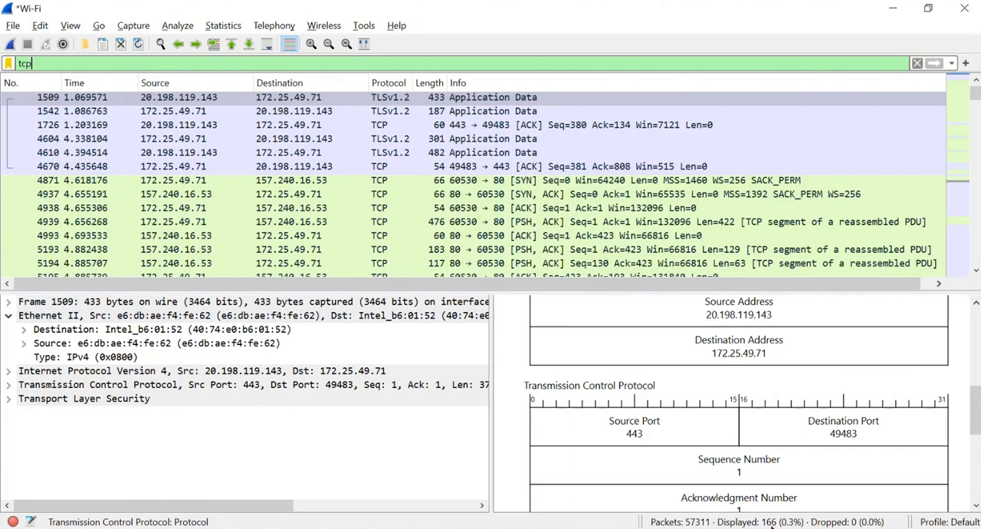
- Replace the display filter with "arp" and apply it to the packet list
click(77, 64)
key(BackSpace)
key(BackSpace)
key(BackSpace)
text(arp)
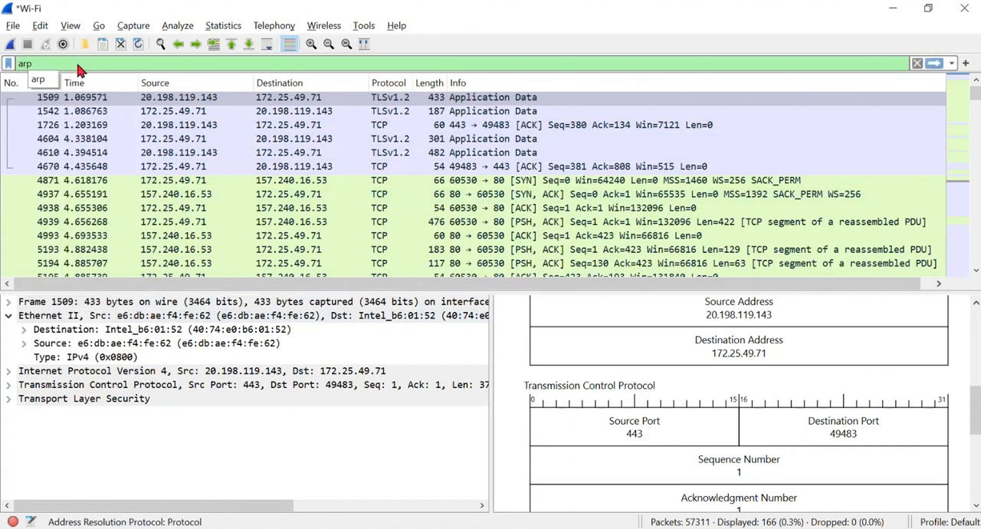
key(Return)
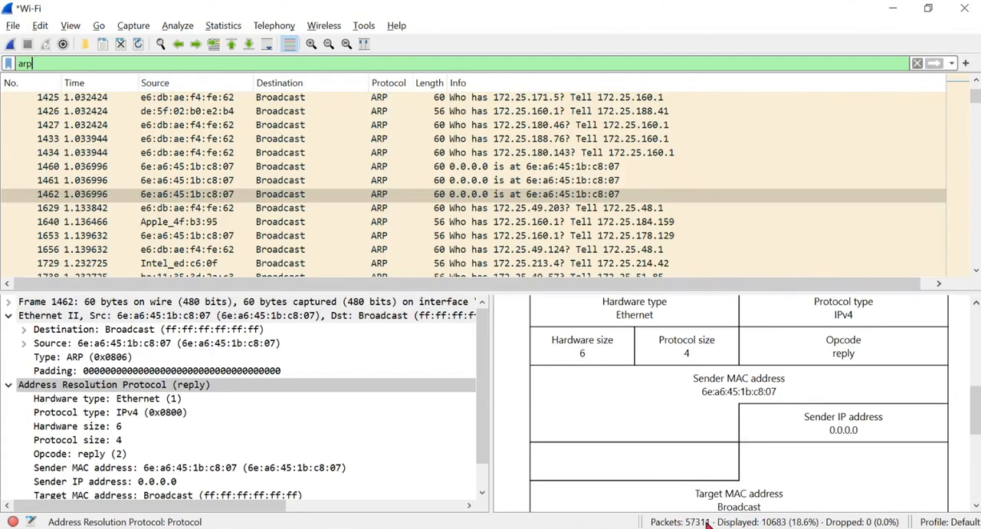
- Clear the "arp" display filter and collapse the Address Resolution Protocol details of packet 1462
key(BackSpace)
key(BackSpace)
key(BackSpace)
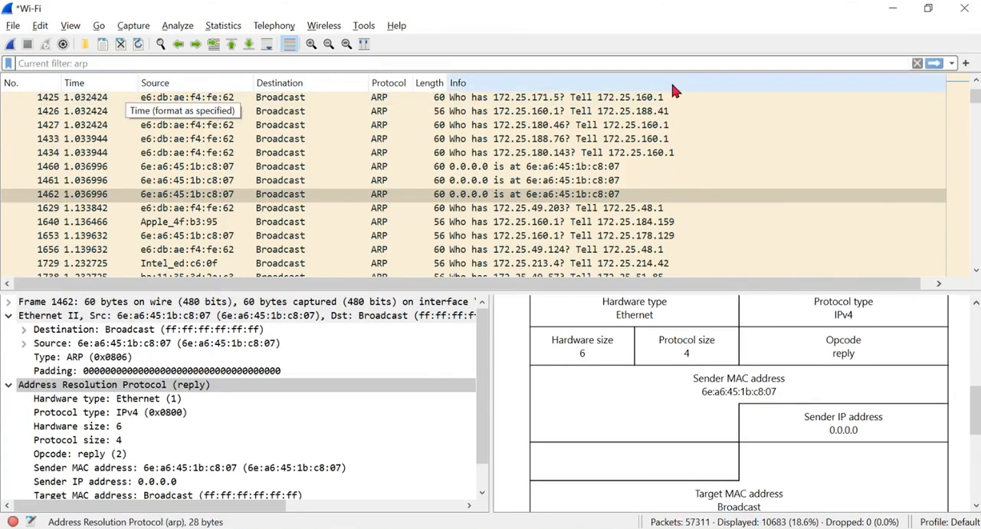
click(917, 64)
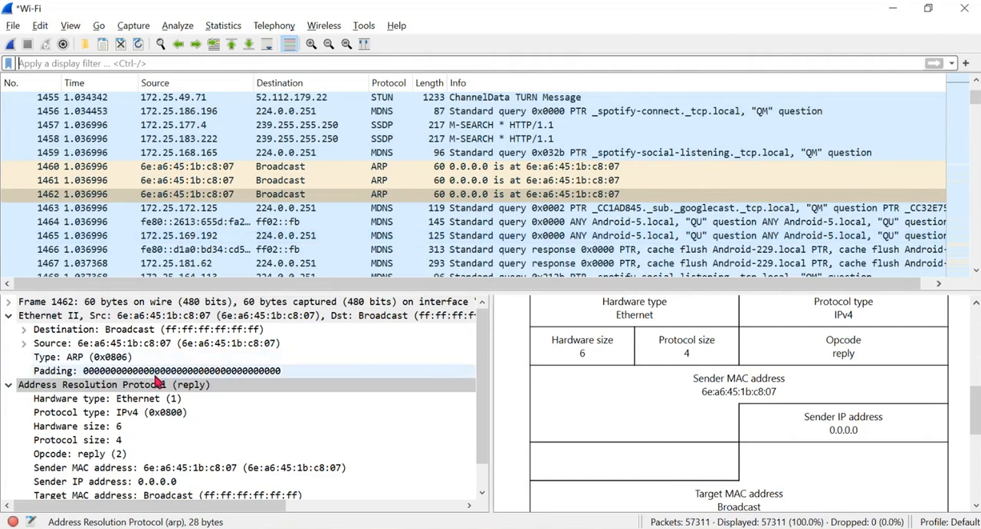
scroll(115, 370, down, 1)
click(9, 357)
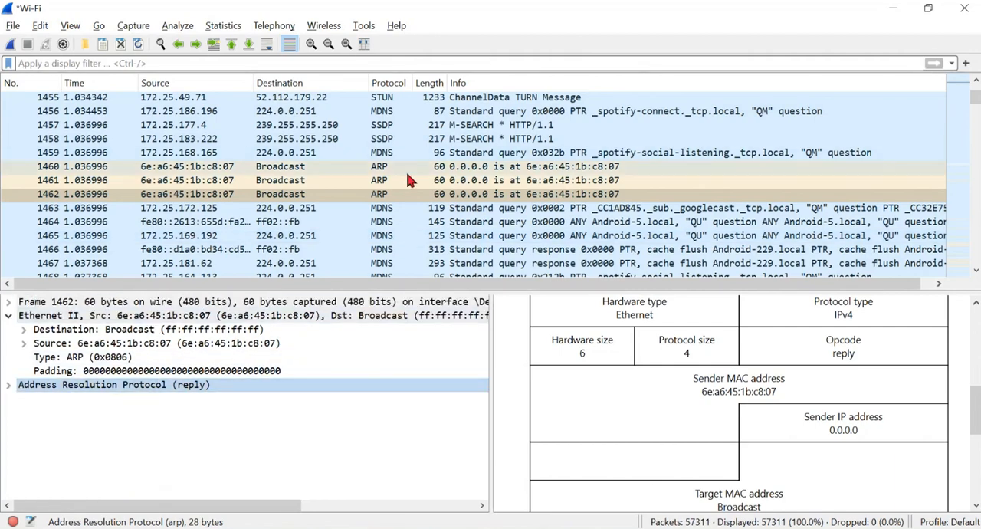
- Browse the unfiltered packets and apply the display filter "tcp" to the packet list
scroll(437, 159, up, 20)
scroll(437, 157, down, 16)
scroll(437, 158, down, 20)
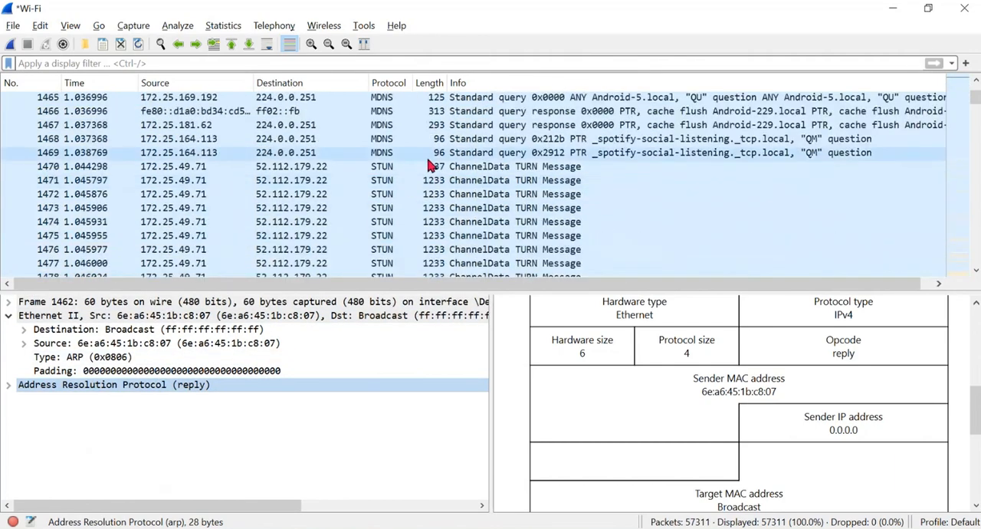
click(119, 63)
text(tcp)
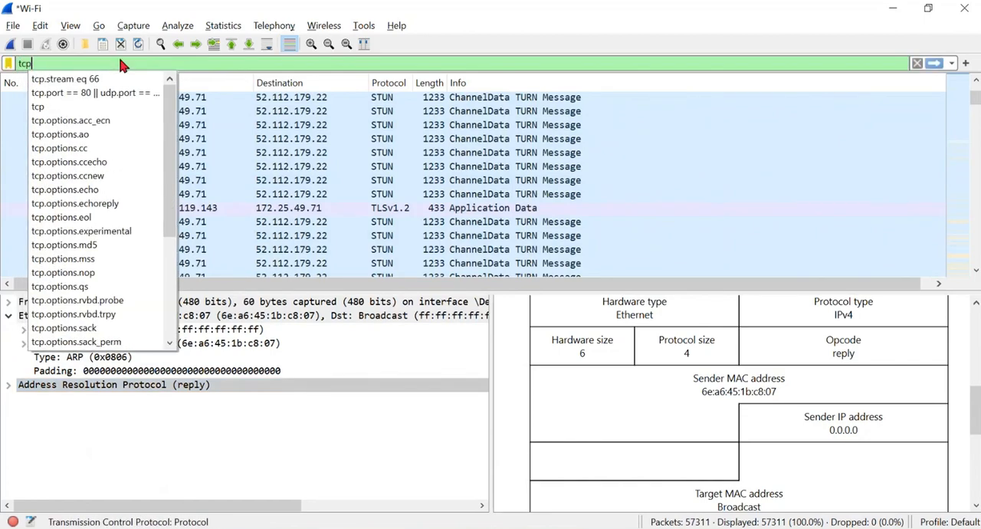
key(Return)
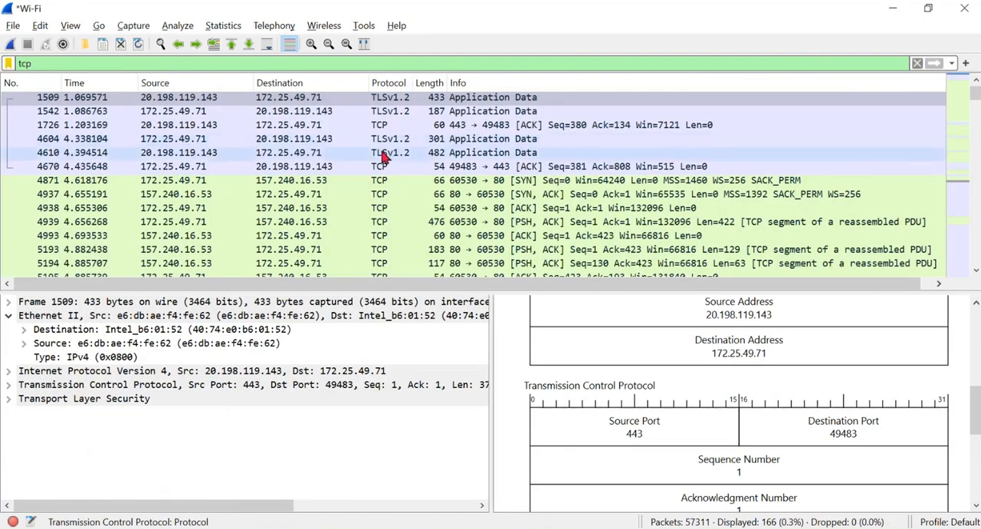
- Select SYN packet 4871 and examine its Transmission Control Protocol diagram from the ports down to the TCP options
scroll(400, 192, down, 1)
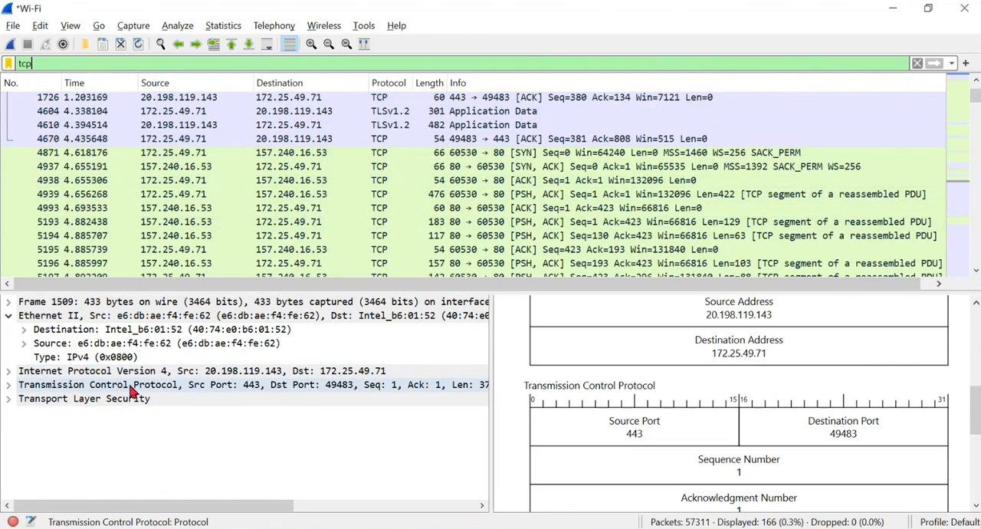
click(284, 152)
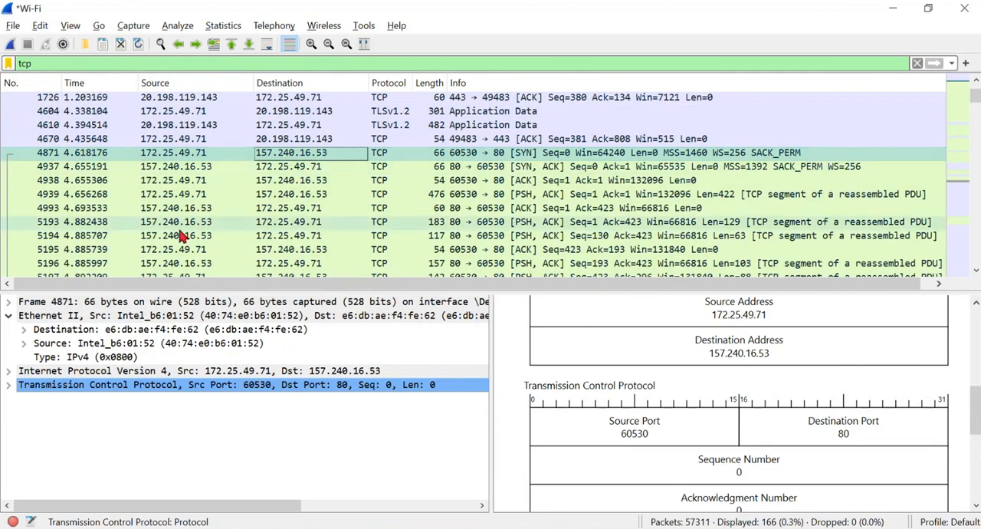
click(23, 385)
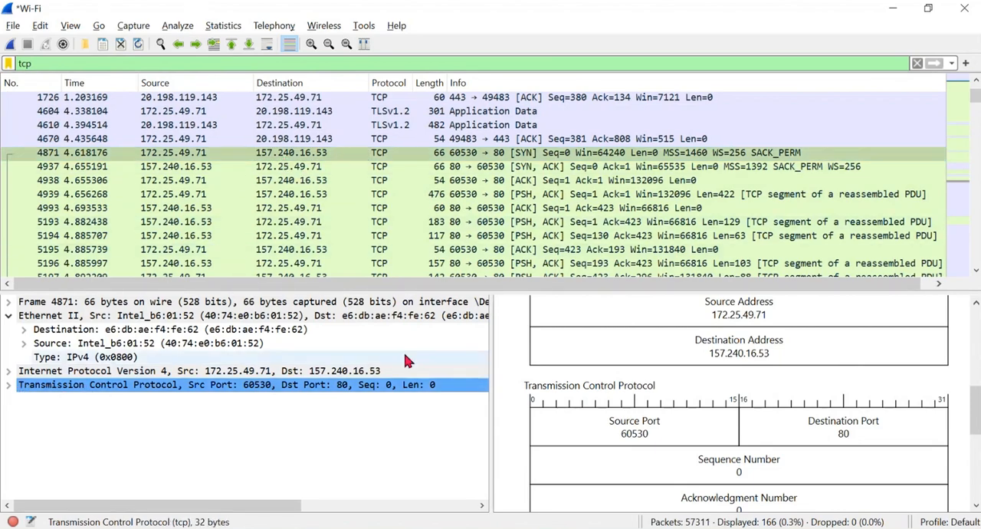
scroll(731, 395, up, 2)
scroll(731, 394, down, 4)
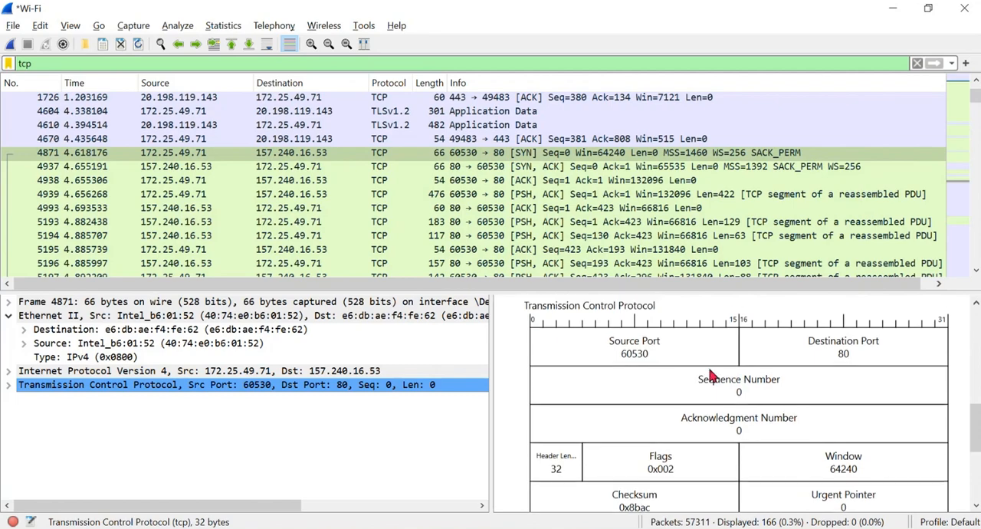
scroll(667, 367, down, 3)
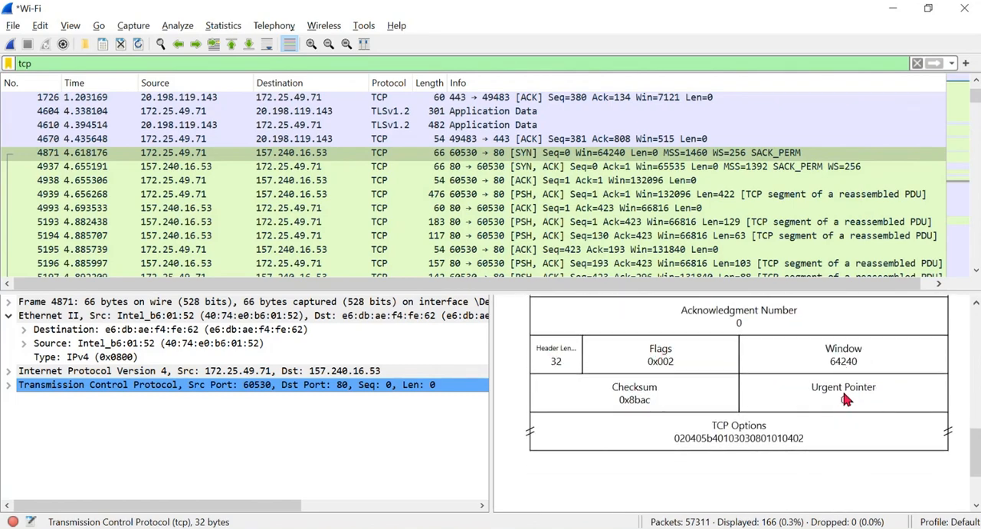
scroll(747, 437, down, 1)
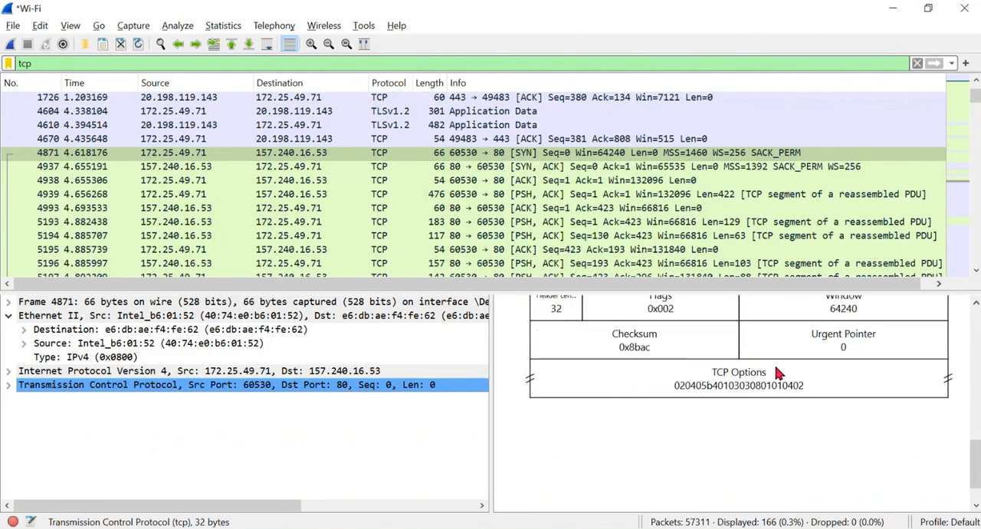
scroll(709, 383, up, 1)
- Expand the Transmission Control Protocol details of packet 4871 and examine its port, sequence number, acknowledgment and flag fields
click(10, 383)
scroll(95, 414, down, 1)
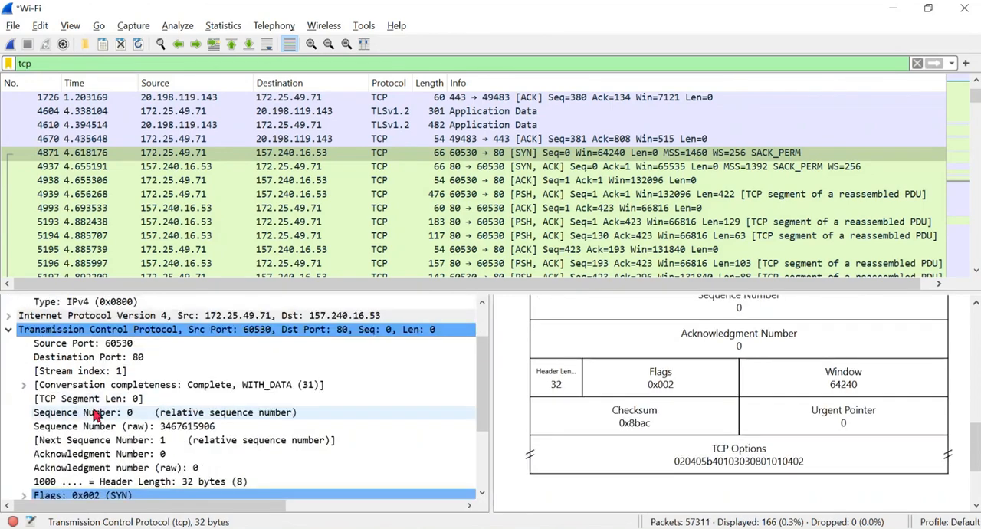
scroll(95, 414, down, 1)
scroll(99, 409, down, 2)
scroll(114, 391, up, 2)
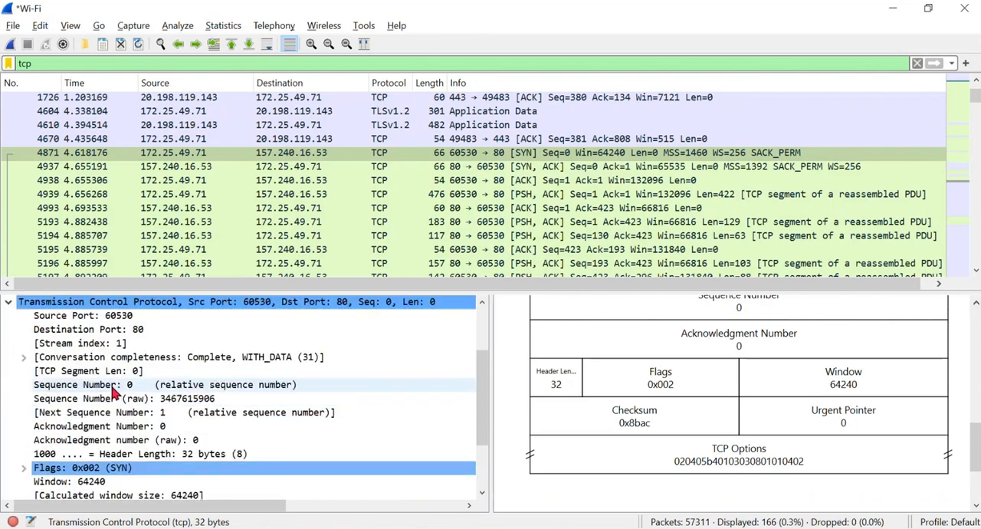
scroll(114, 391, up, 1)
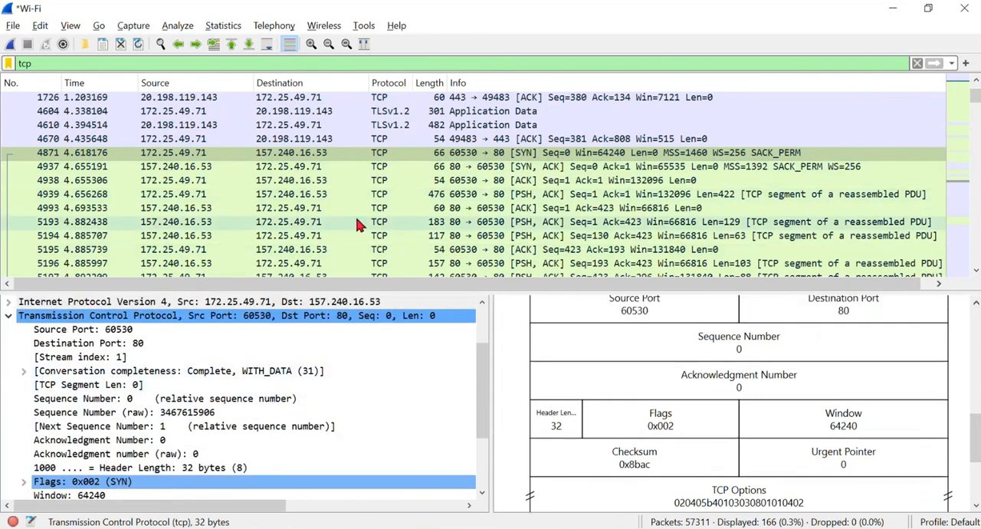
scroll(345, 188, up, 1)
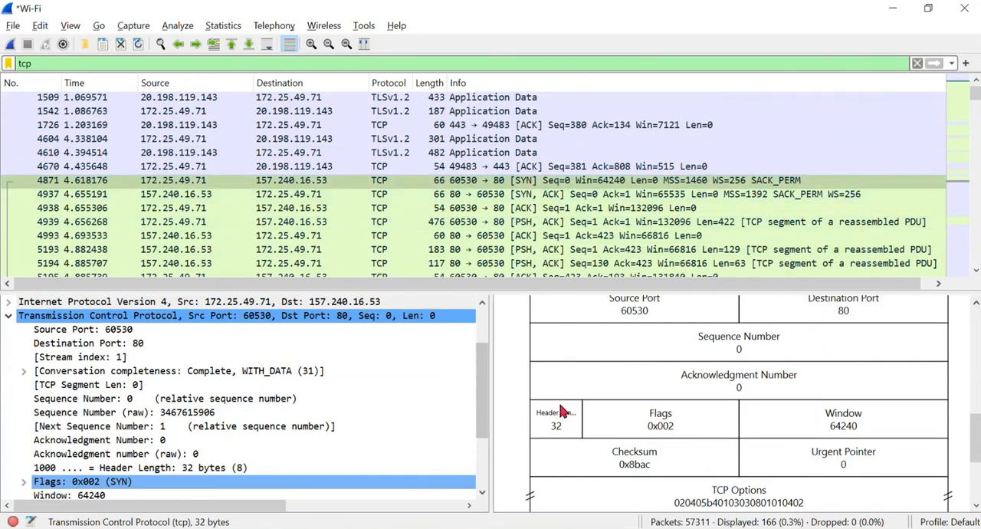
- Switch to the Computer Networks Module-1 notes, handwrite "TCP → reliable commn" below the ARP sketch, and draw circled S and D joined by an arrow
key(alt+Tab)
key(Tab)
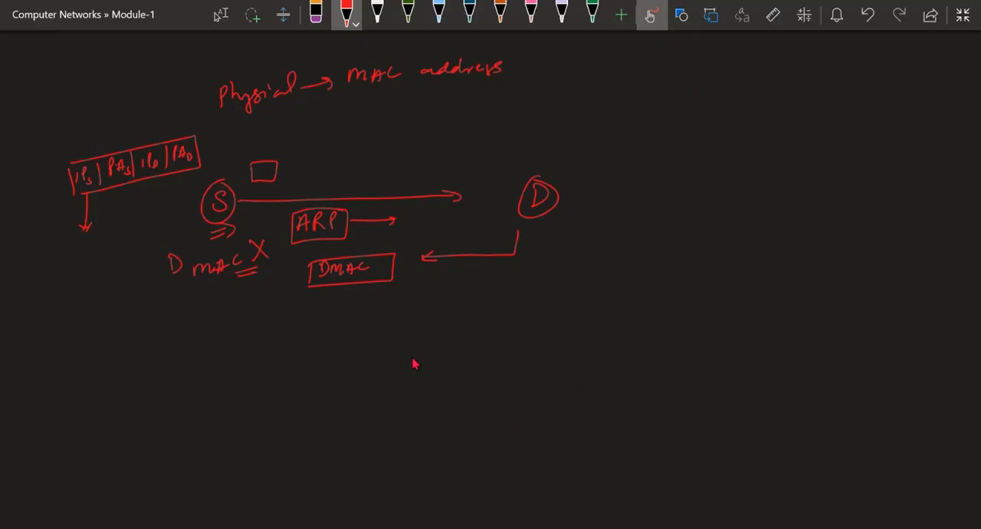
mouse_move(388, 391)
mouse_down()
mouse_move(564, 369)
mouse_move(641, 346)
mouse_move(701, 348)
mouse_up()
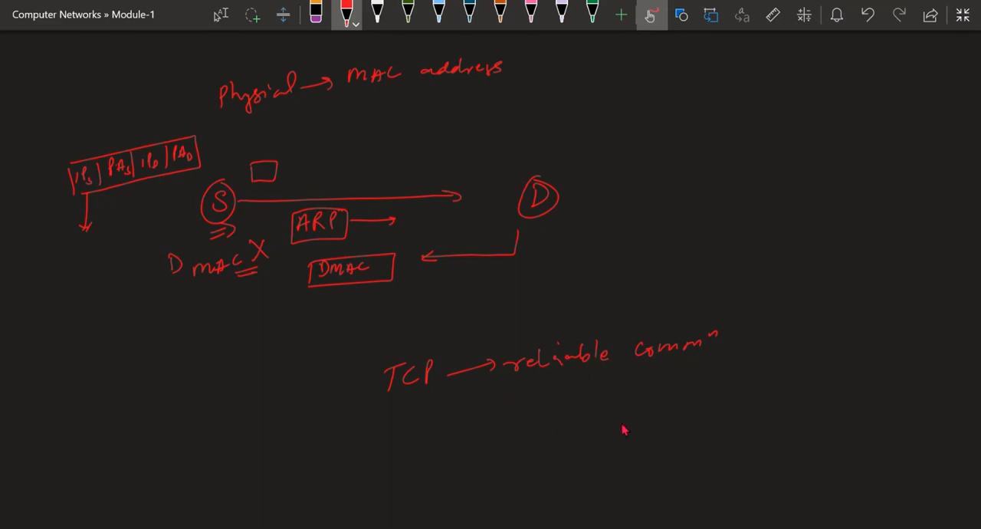
mouse_move(518, 423)
mouse_down()
mouse_move(773, 410)
mouse_move(741, 436)
mouse_up()
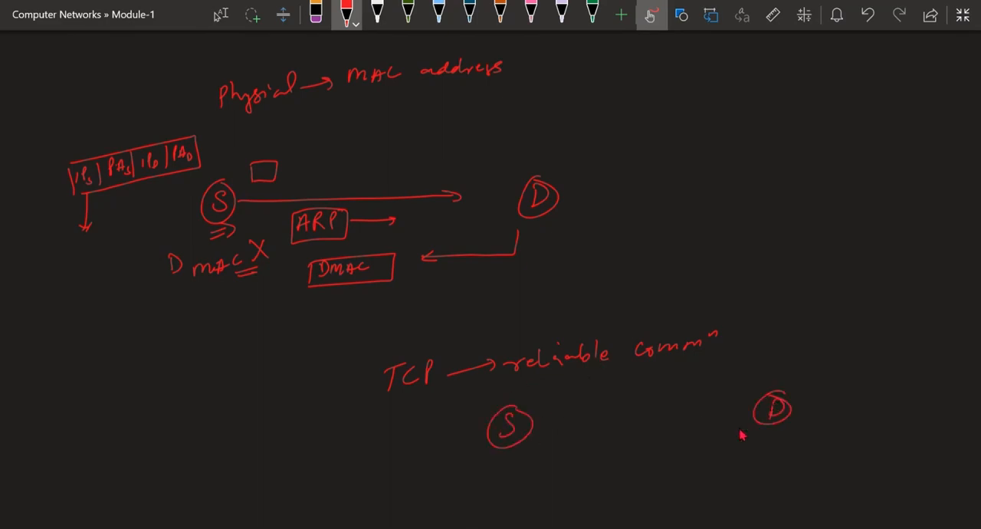
drag(538, 422, 733, 407)
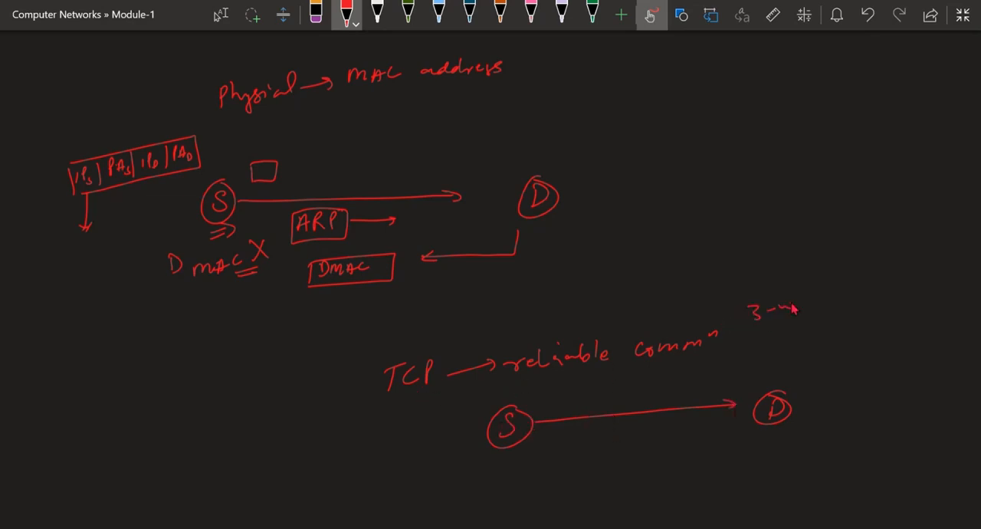
- Handwrite "3-way handshake" above the TCP sketch and underline it
mouse_move(793, 308)
mouse_down()
mouse_move(935, 295)
mouse_move(957, 281)
mouse_up()
drag(924, 298, 945, 294)
drag(923, 302, 944, 299)
drag(777, 335, 855, 323)
drag(777, 338, 835, 333)
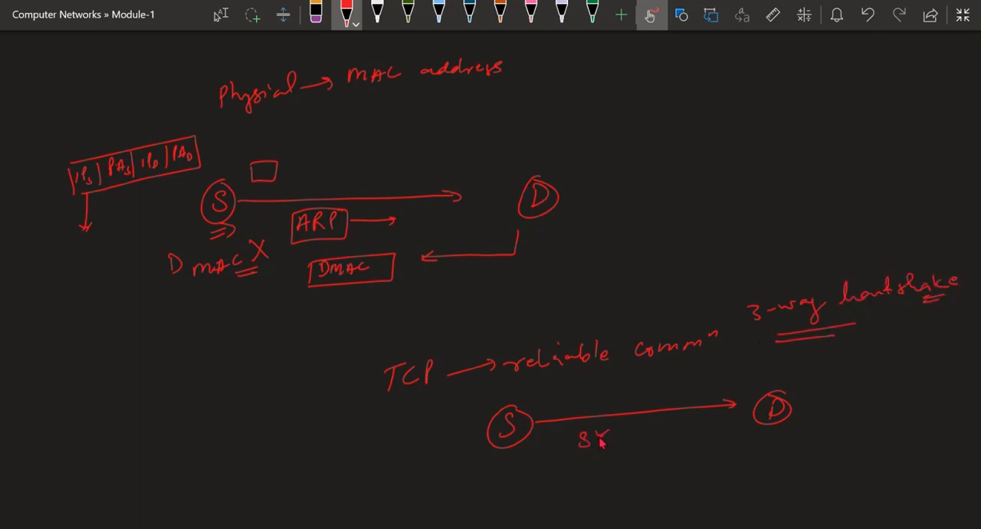
- Write SYN, (SYN-ACK) and SYN below the S-to-D arrow, each with an arrow showing its direction
mouse_move(641, 435)
mouse_down()
mouse_move(686, 427)
mouse_move(671, 452)
mouse_up()
drag(679, 447, 679, 455)
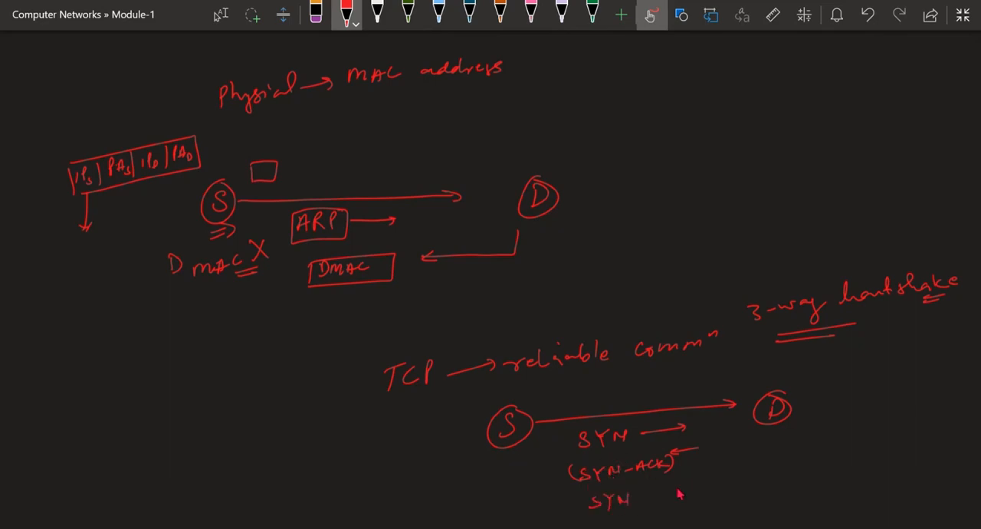
drag(650, 496, 688, 488)
drag(680, 484, 691, 498)
- Draw a curly brace beside the three handshake messages, label it "connected", and underline the end of the word
drag(734, 418, 740, 476)
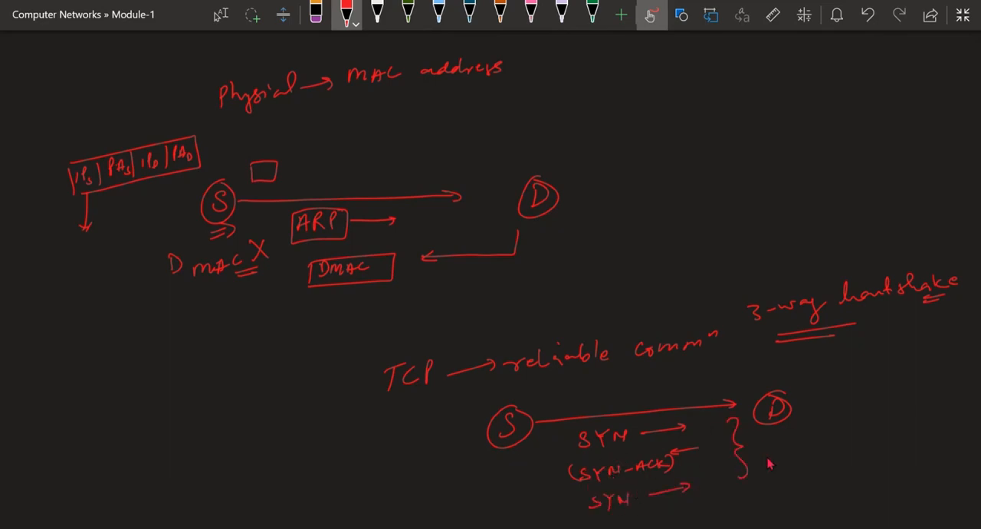
drag(783, 444, 777, 456)
mouse_move(787, 451)
mouse_down()
mouse_move(857, 449)
mouse_move(889, 429)
mouse_up()
drag(864, 452, 881, 450)
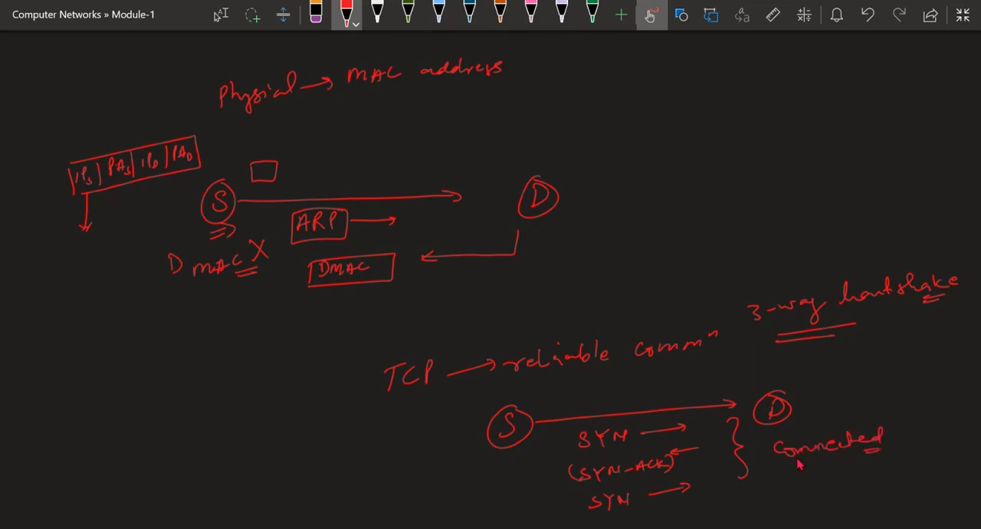
- Switch to Wireshark and back to the notes, circle the final SYN, and add a circled "Ack" beneath it
key(alt+Tab)
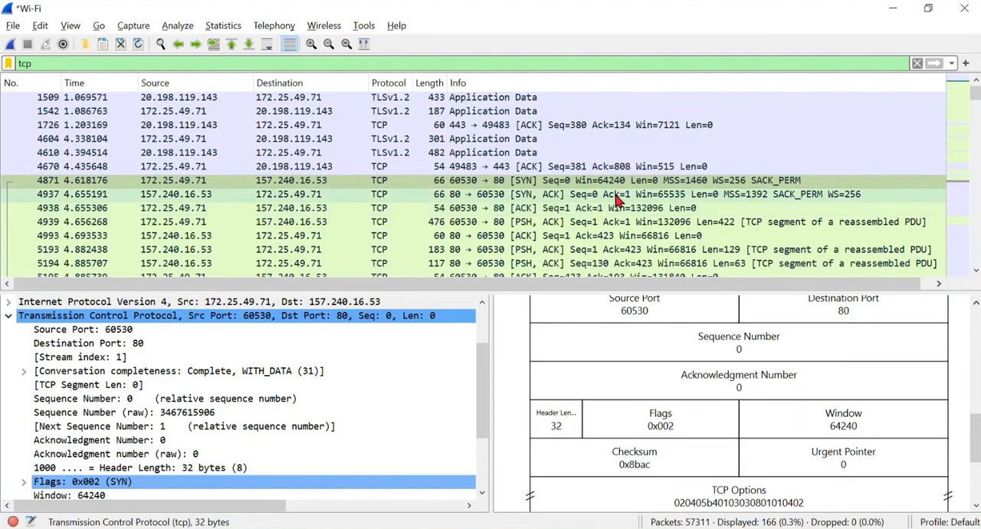
click(515, 527)
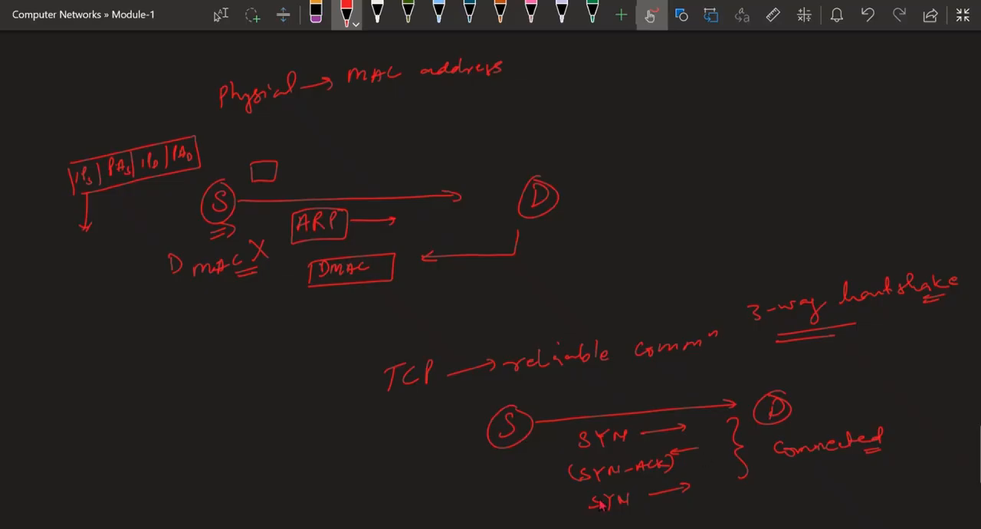
mouse_move(601, 506)
mouse_down()
mouse_move(583, 490)
mouse_move(635, 498)
mouse_move(656, 521)
mouse_up()
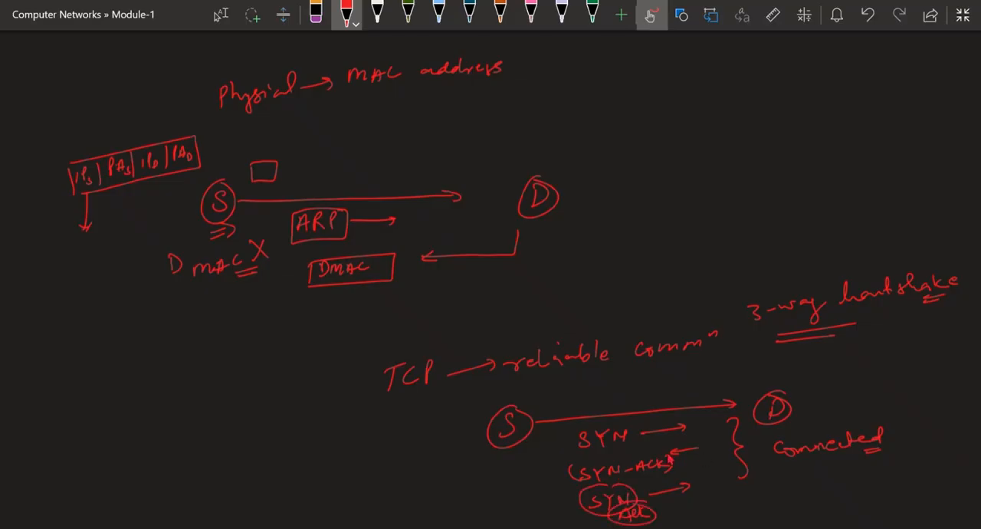
- Return to Wireshark and browse the TCP-filtered packets from packet 4871 down to the SYN exchange with 157.240.16.52
key(alt+Tab)
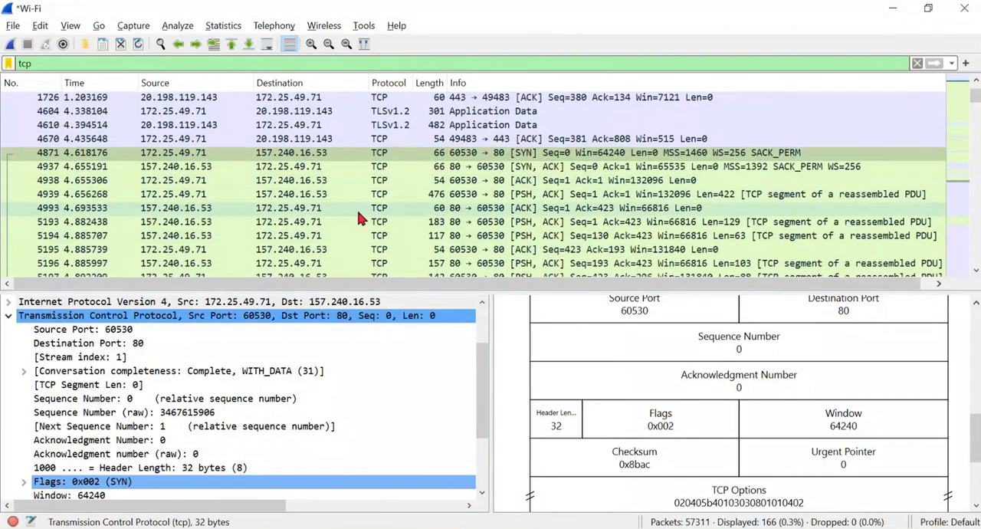
scroll(314, 230, down, 1)
scroll(338, 204, down, 1)
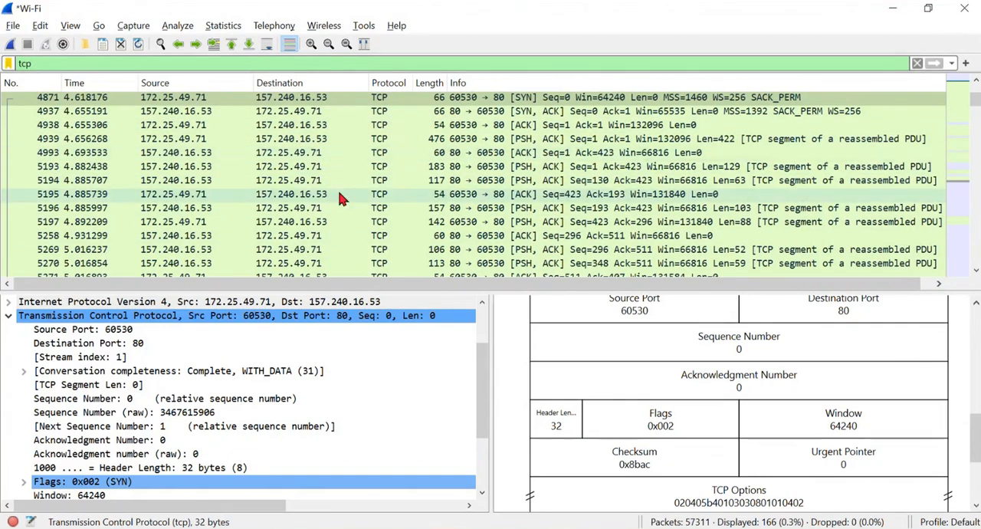
scroll(337, 199, down, 4)
scroll(409, 212, down, 5)
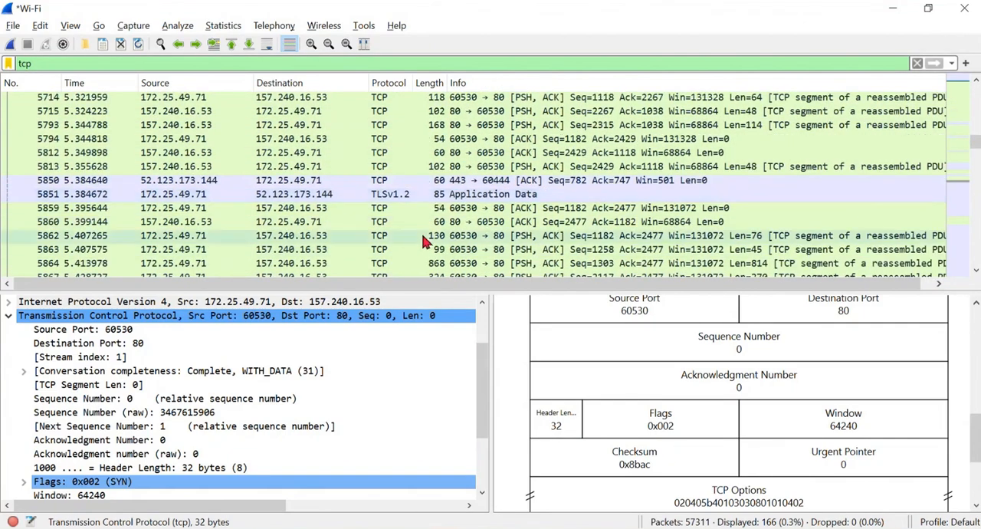
scroll(457, 190, up, 1)
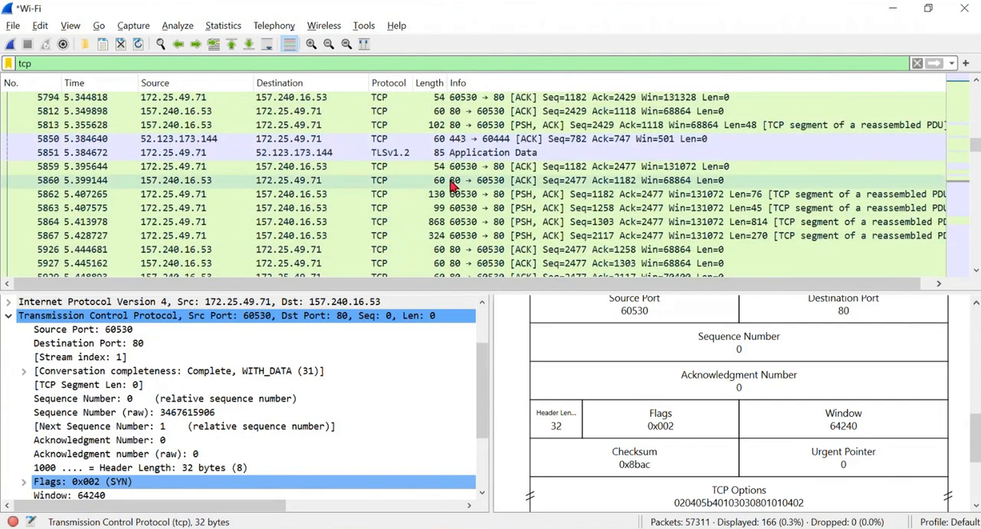
scroll(479, 168, down, 4)
scroll(475, 177, down, 3)
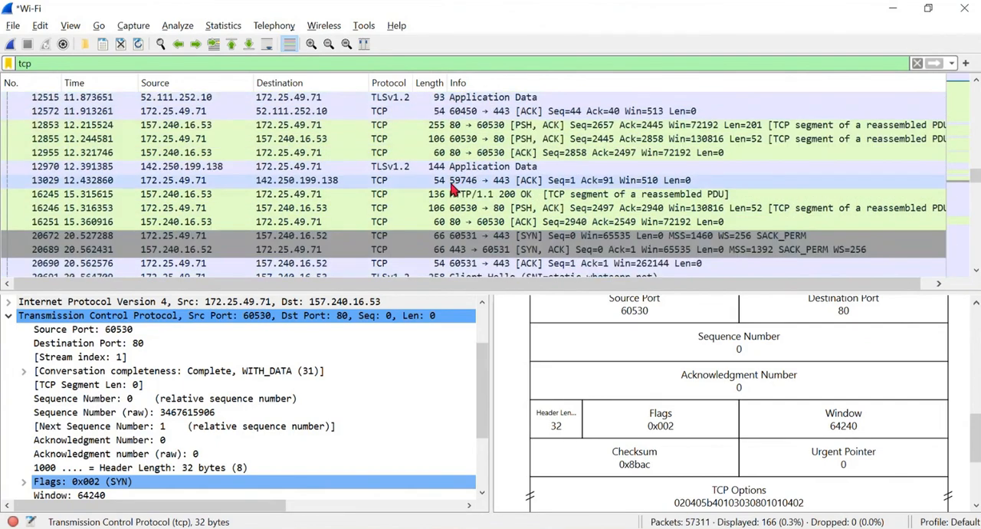
scroll(471, 216, down, 1)
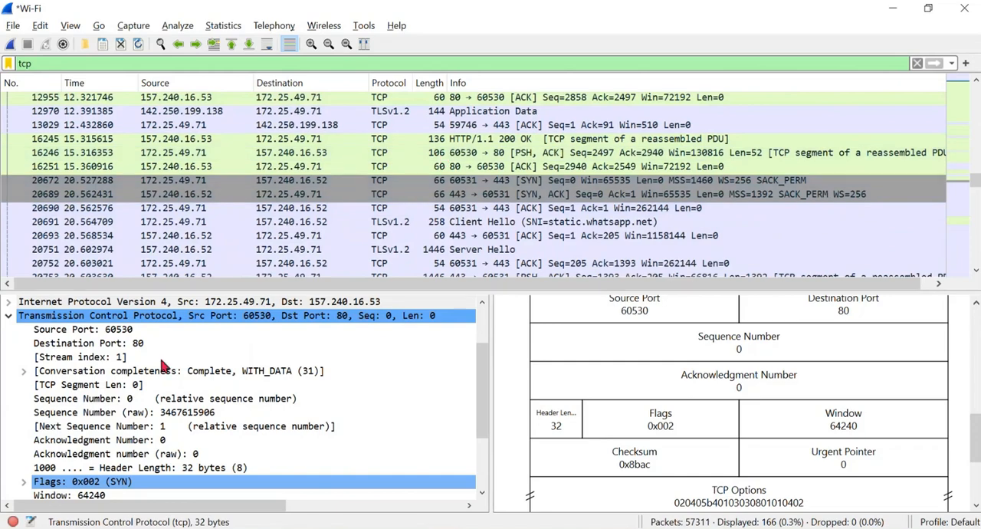
- Expand the Internet Protocol Version 4 details of packet 4871 and view the Ethernet and IPv4 parts of its packet diagram
scroll(47, 305, up, 1)
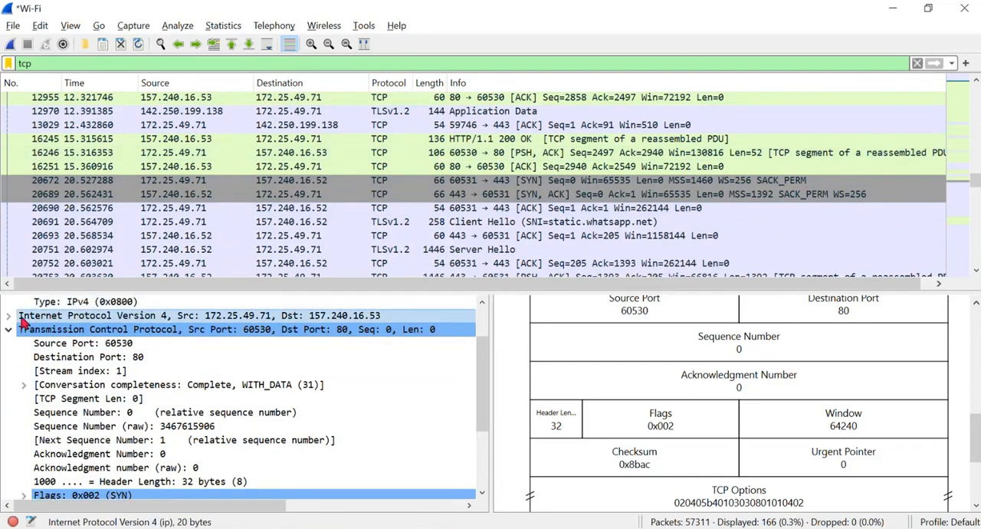
double_click(21, 315)
scroll(677, 375, up, 3)
scroll(663, 414, up, 3)
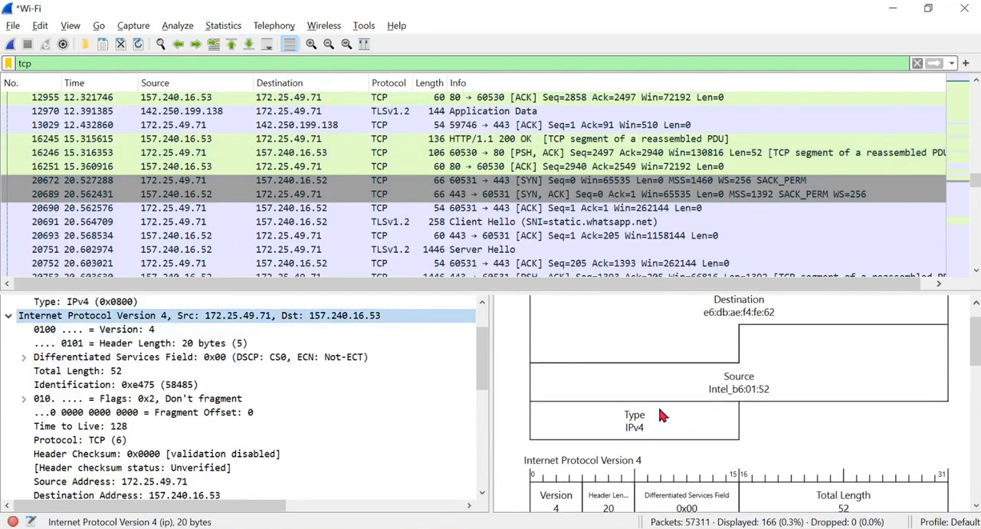
- Examine the IPv4 header in the packet diagram down to the Transmission Control Protocol heading, then browse further down the TCP packets
scroll(572, 458, down, 2)
scroll(663, 400, down, 1)
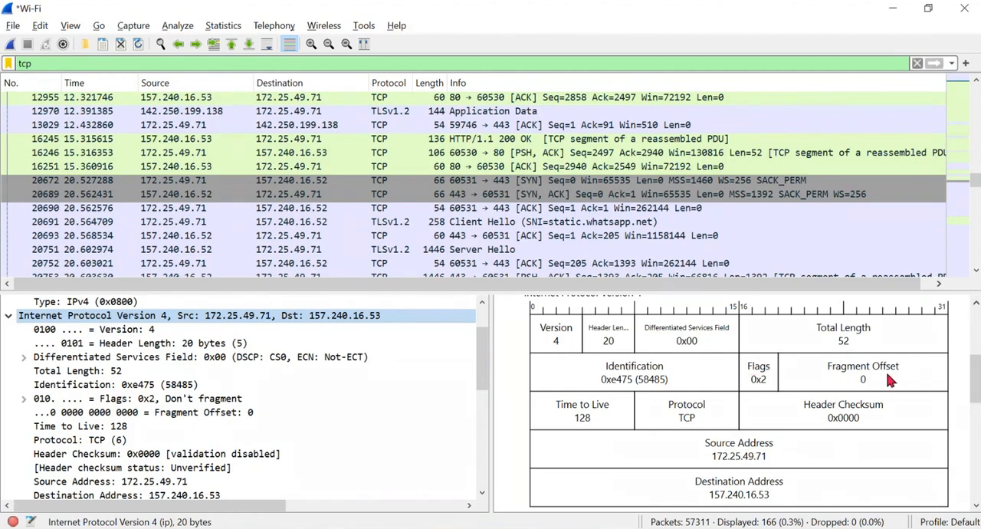
scroll(685, 405, down, 1)
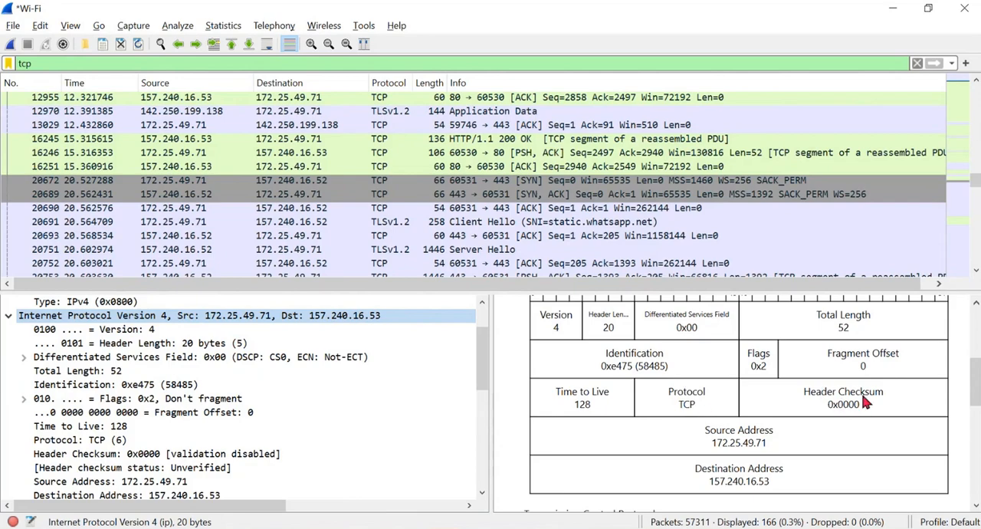
scroll(839, 402, down, 2)
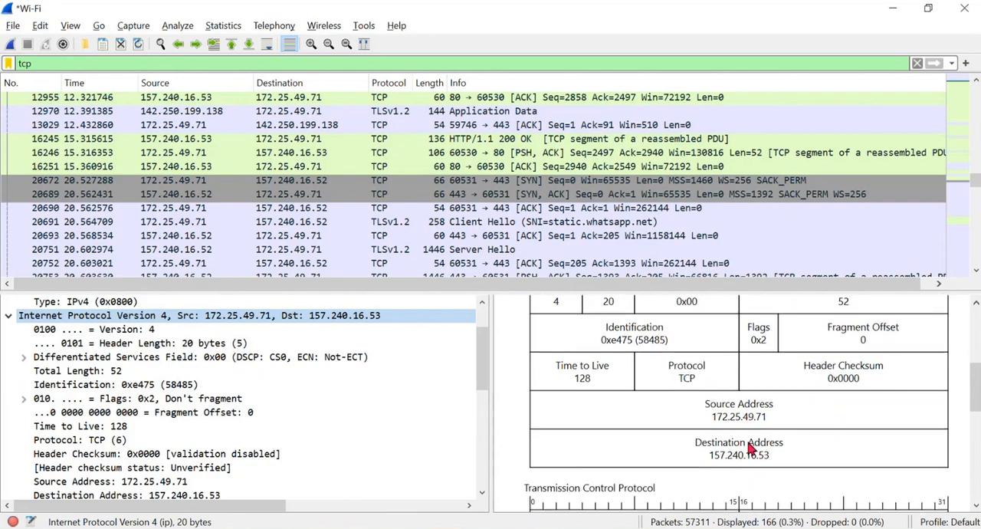
scroll(738, 418, up, 3)
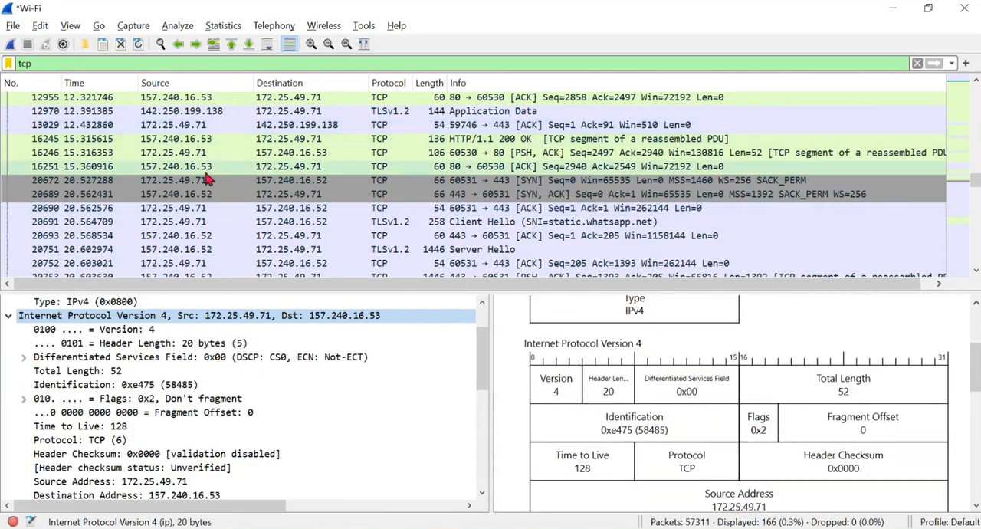
scroll(383, 248, down, 5)
right_click(416, 236)
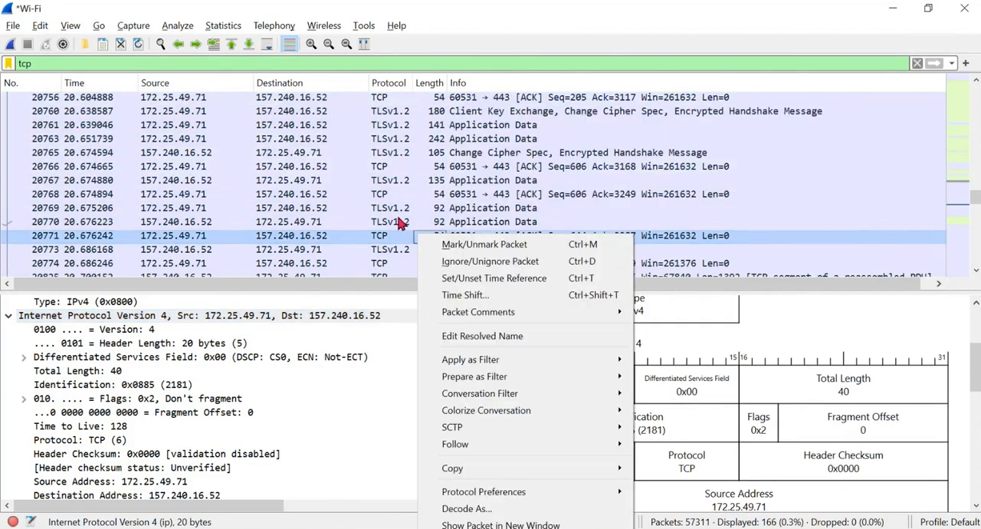
- Replace the display filter with dns and apply it
click(31, 63)
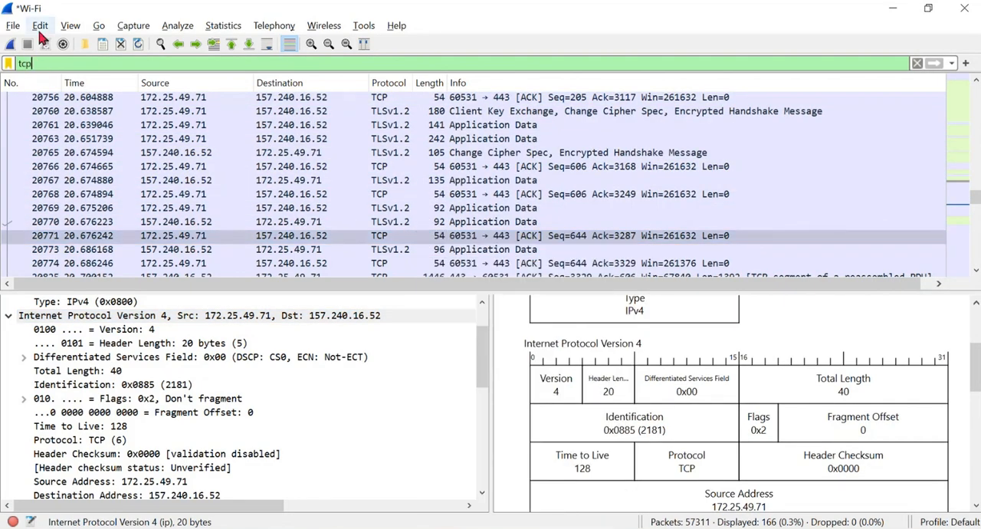
key(BackSpace)
key(BackSpace)
key(BackSpace)
text(dns)
key(Return)
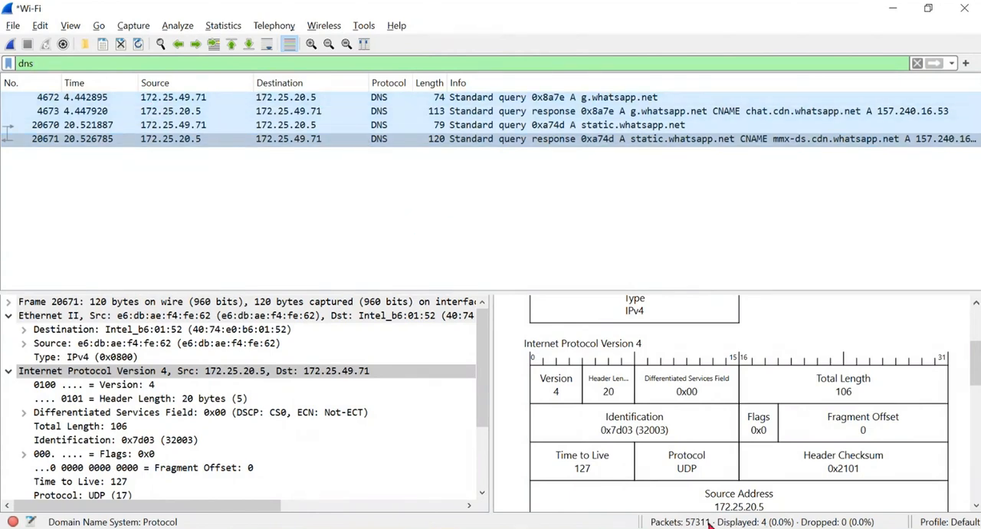
- Select DNS query packet 4672 and collapse its Ethernet II and Internet Protocol Version 4 details
click(350, 99)
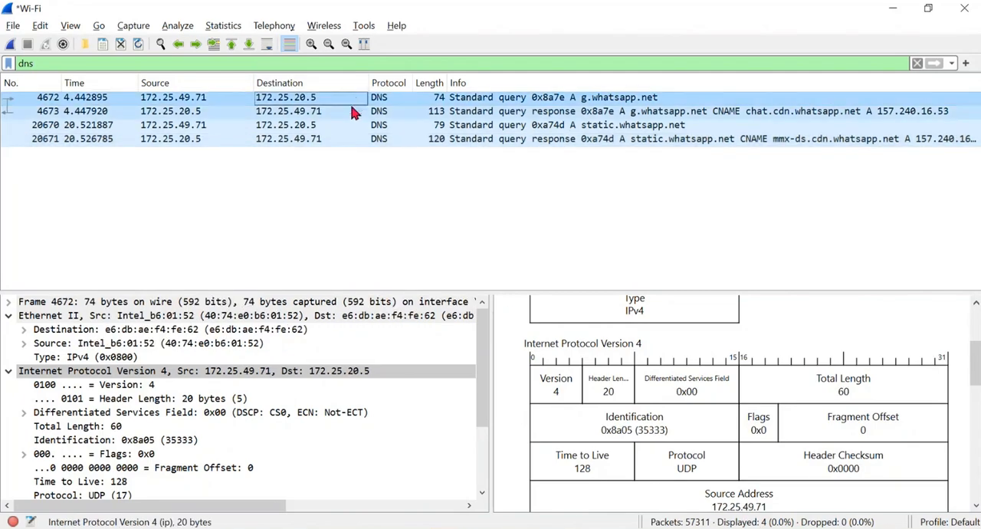
double_click(109, 317)
double_click(115, 328)
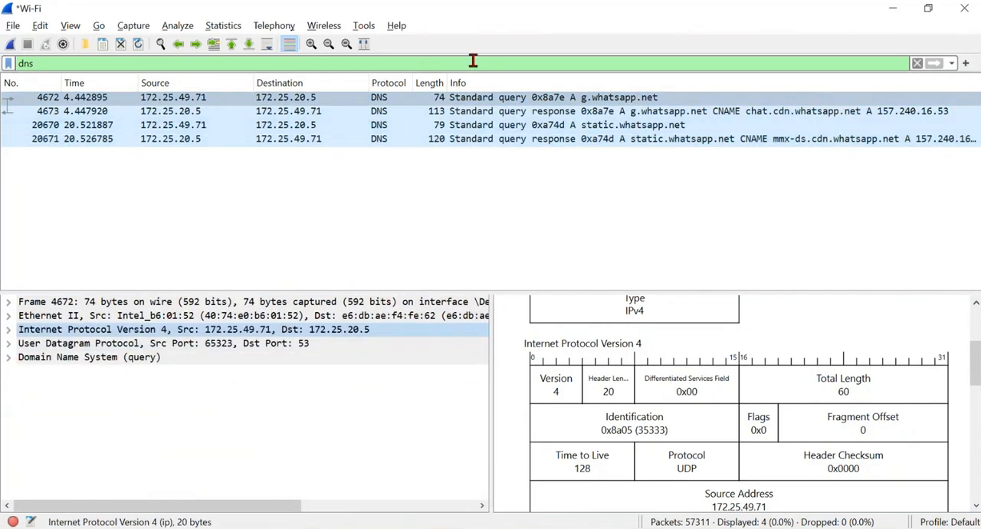
click(516, 104)
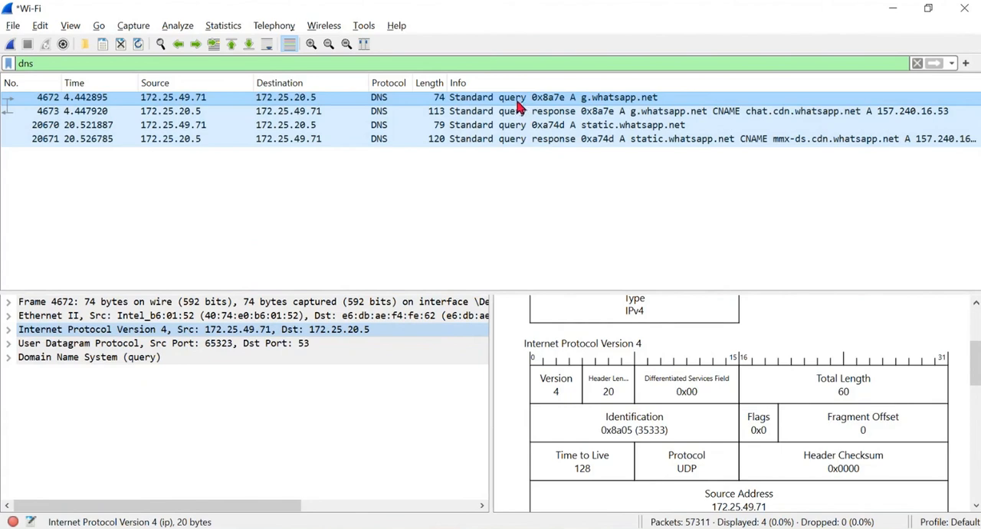
- Expand the query's Domain Name System details with its Queries and Flags, and read through the fields
double_click(23, 360)
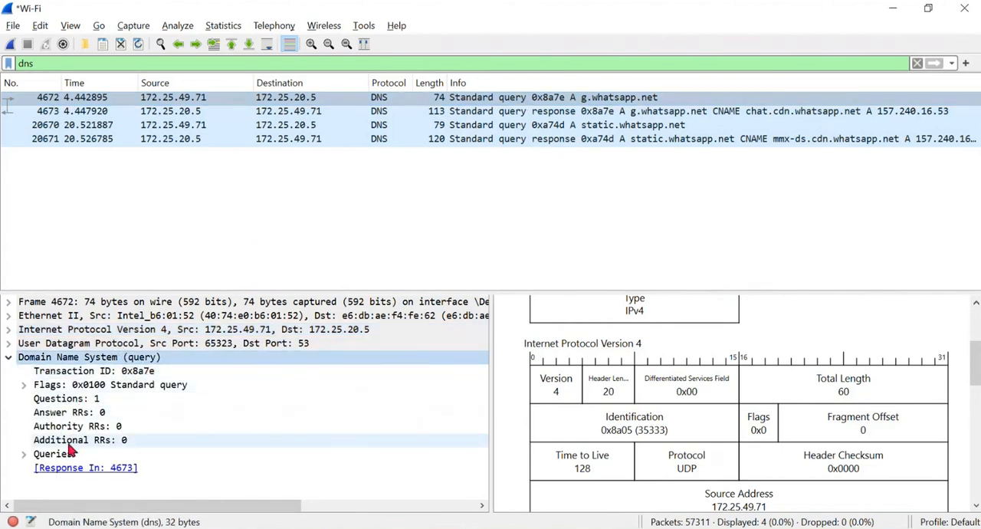
click(24, 455)
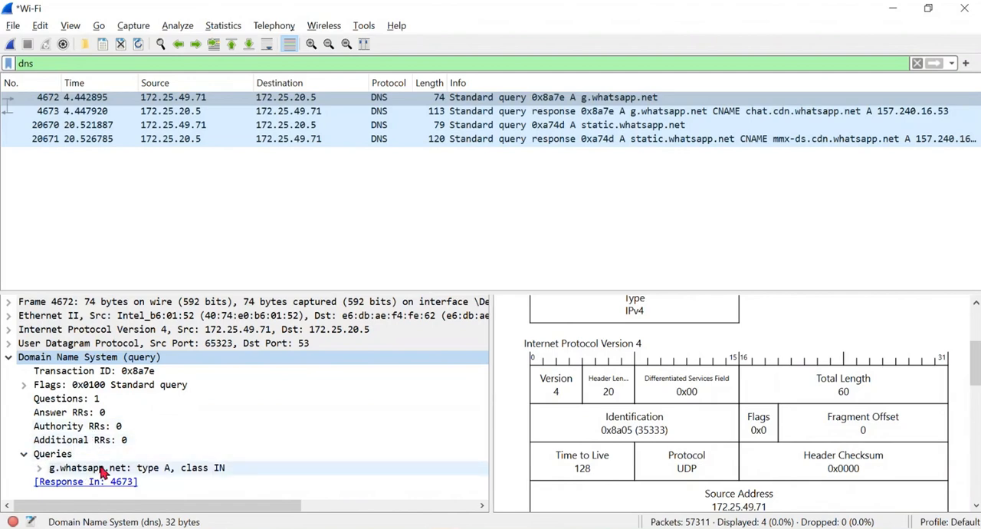
click(23, 385)
scroll(120, 414, down, 1)
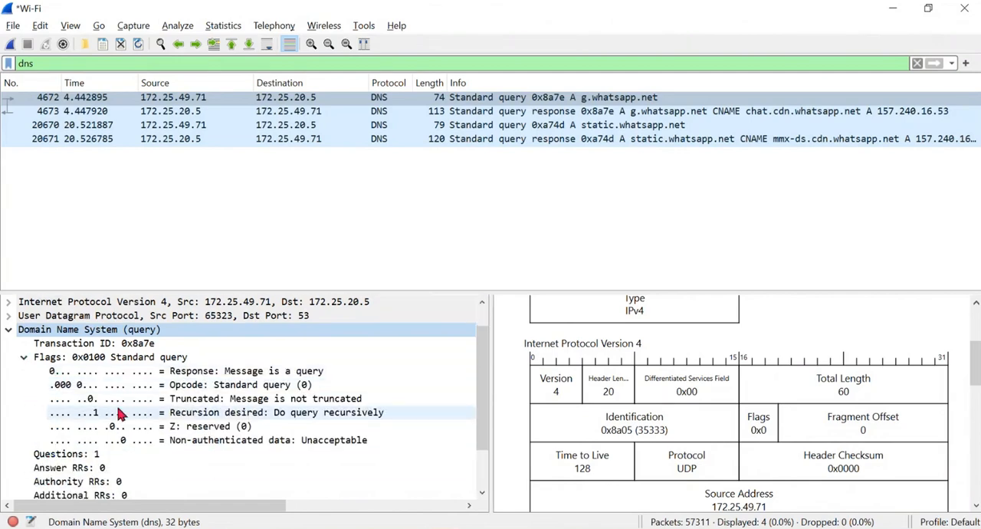
scroll(121, 414, down, 2)
scroll(205, 352, up, 1)
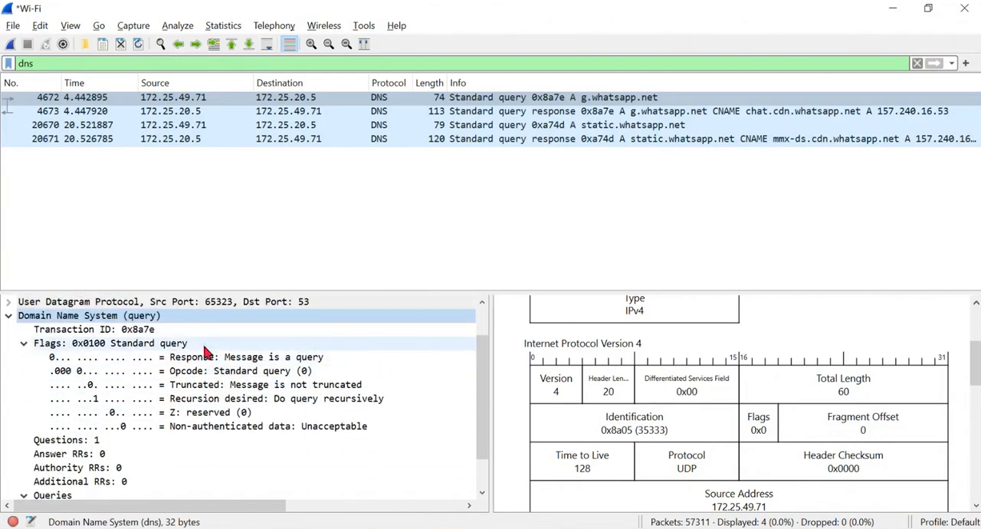
scroll(205, 352, up, 1)
scroll(116, 346, down, 2)
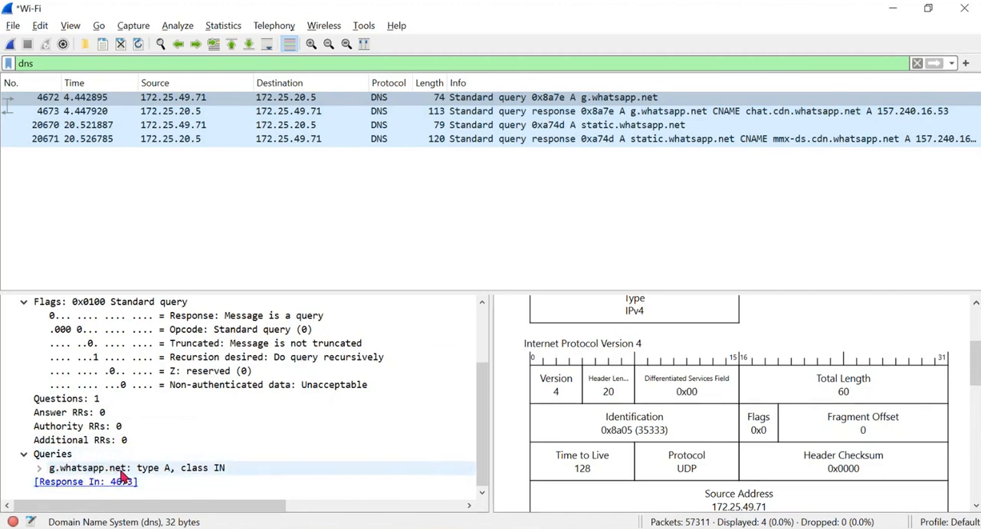
- View the Domain Name System and User Datagram Protocol parts of packet 4672's diagram, keeping the query selected
scroll(690, 406, down, 8)
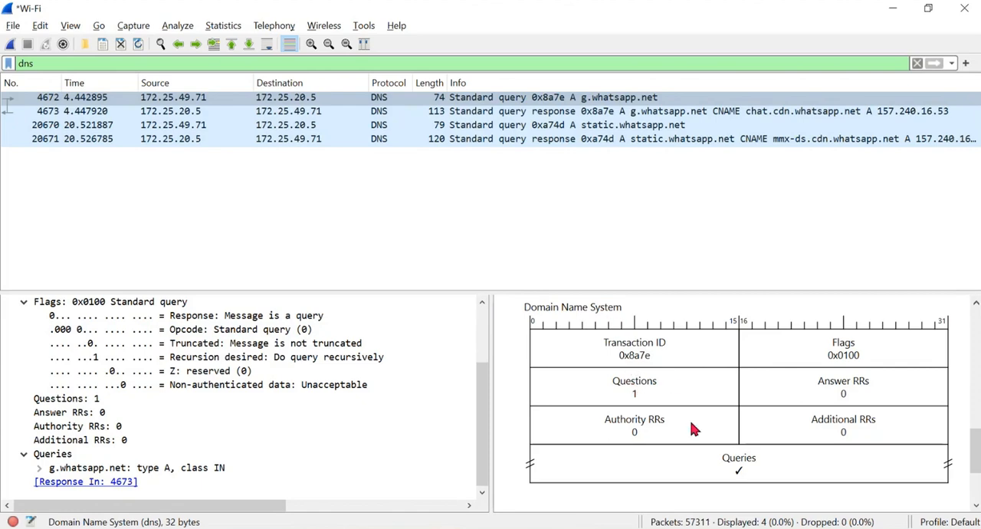
scroll(694, 429, up, 5)
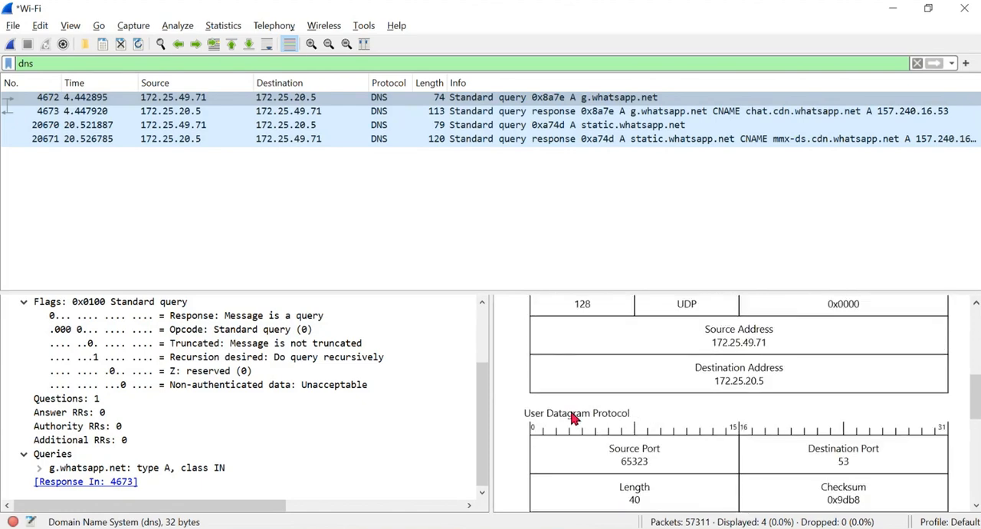
click(446, 99)
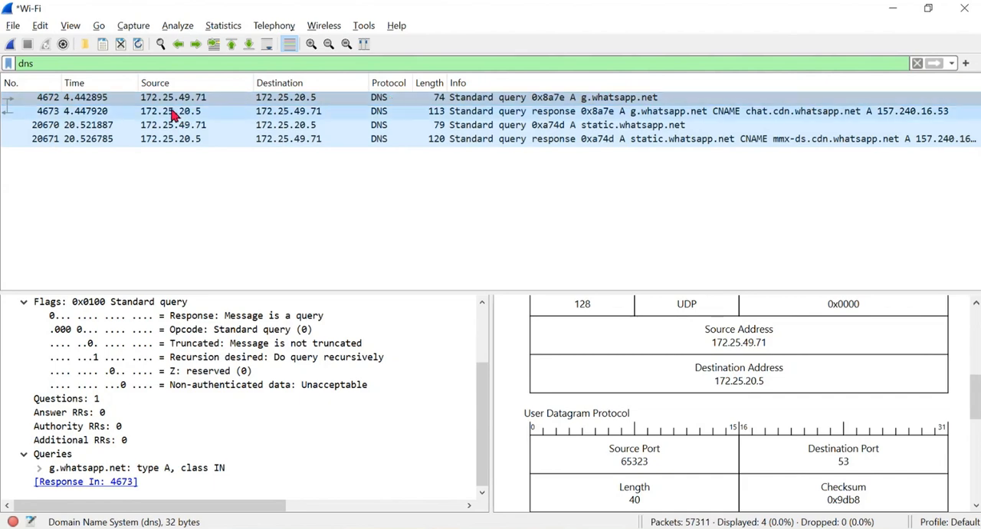
click(269, 101)
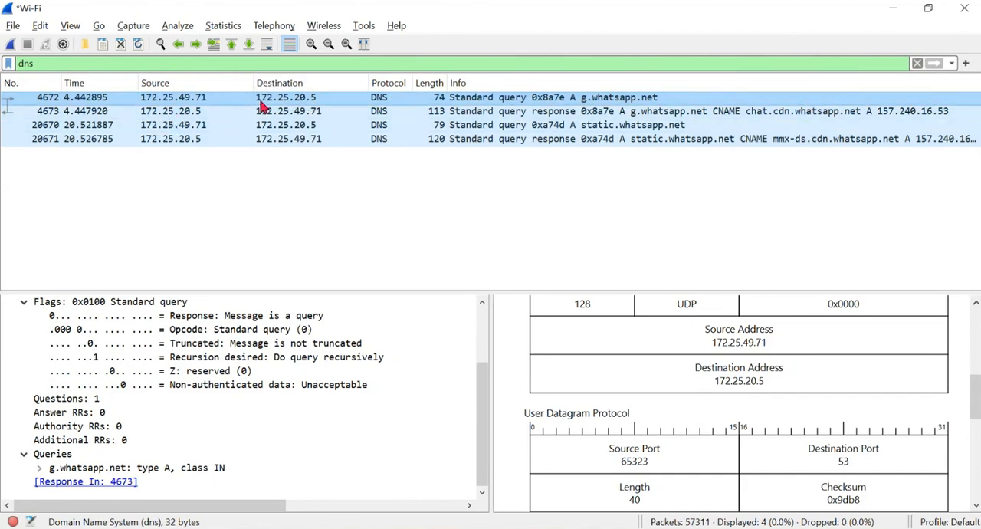
- Select DNS response packet 4673 and examine its transaction ID, response flags and record counts
click(323, 112)
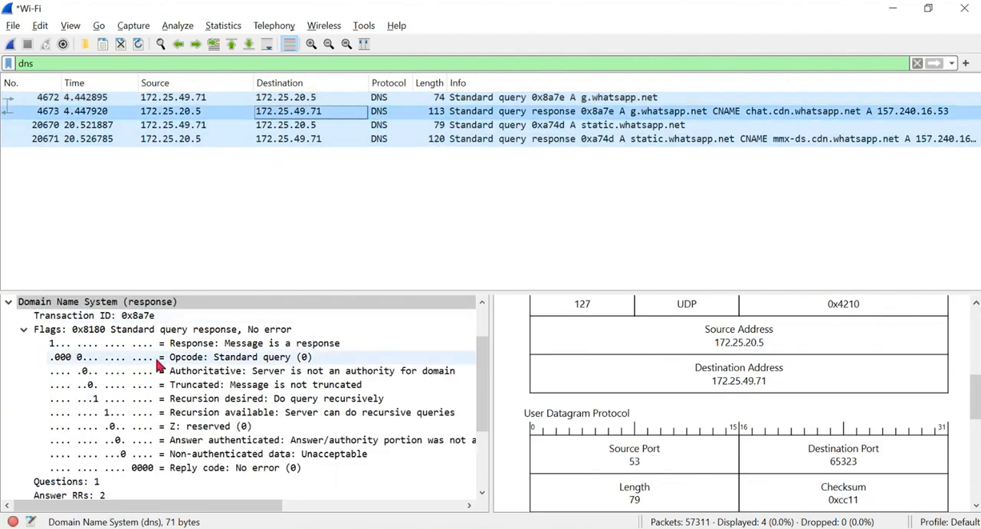
scroll(9, 303, up, 2)
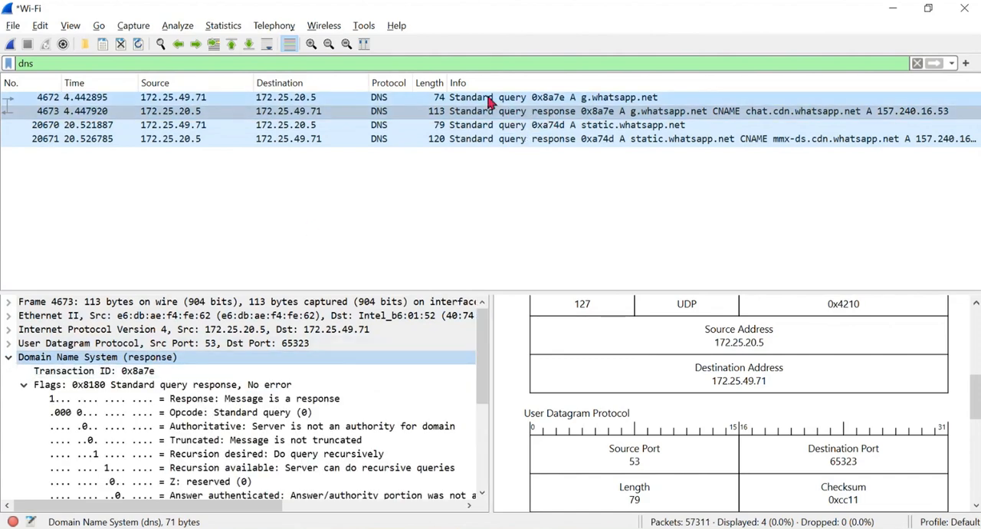
scroll(184, 381, down, 1)
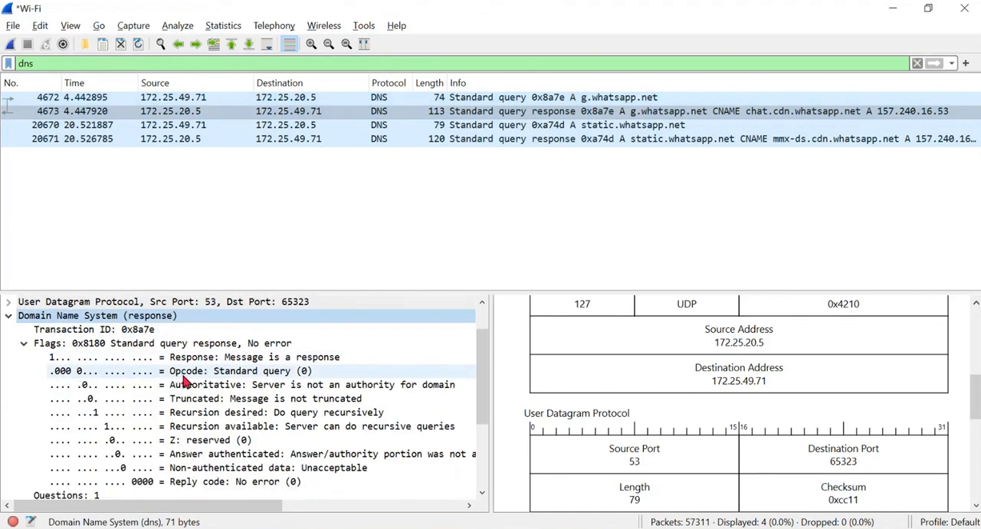
scroll(183, 383, down, 3)
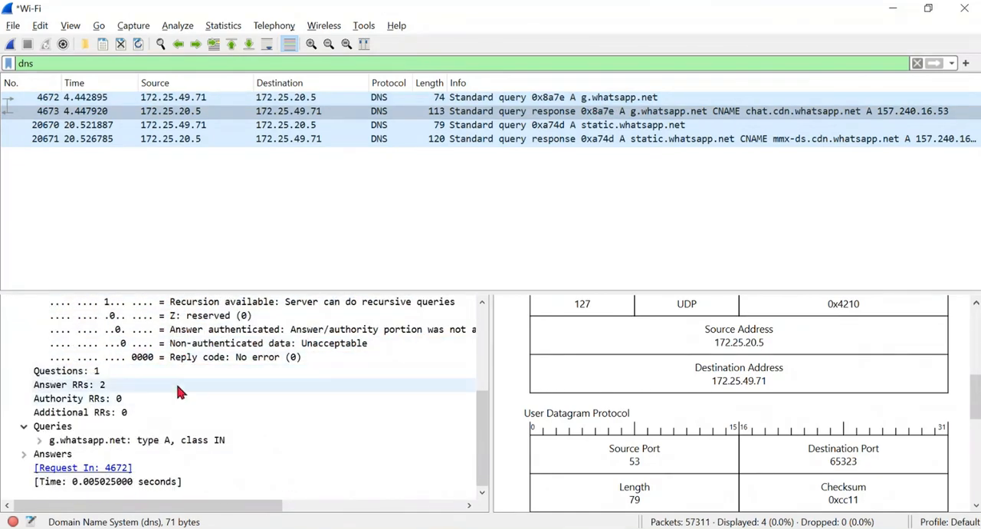
scroll(177, 391, up, 4)
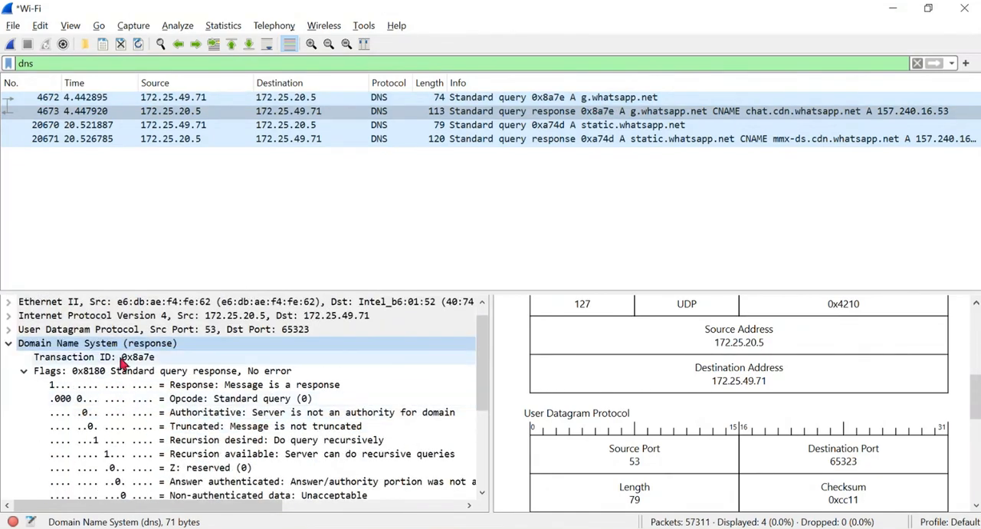
scroll(127, 391, down, 2)
scroll(127, 393, up, 1)
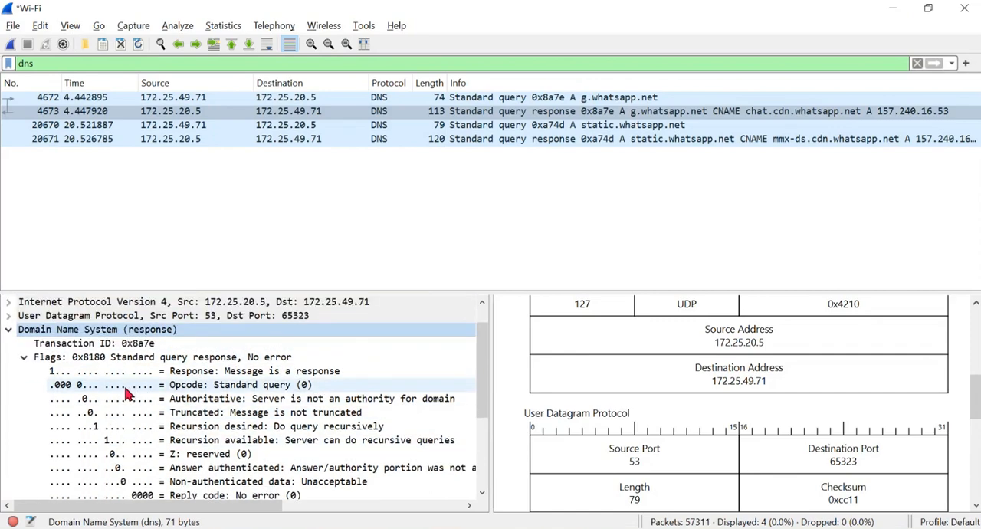
scroll(214, 383, down, 2)
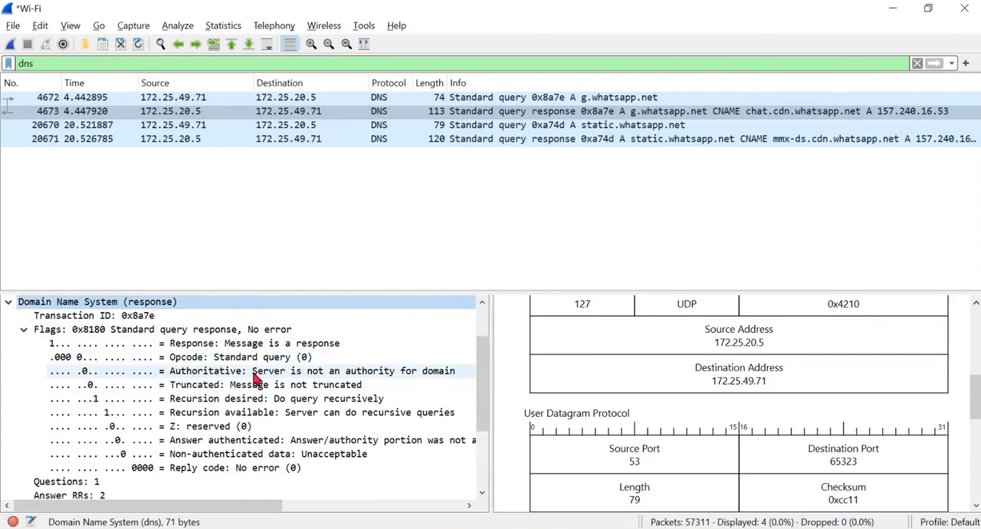
- Collapse the response's Flags and expand the g.whatsapp.net entry under Queries
click(24, 329)
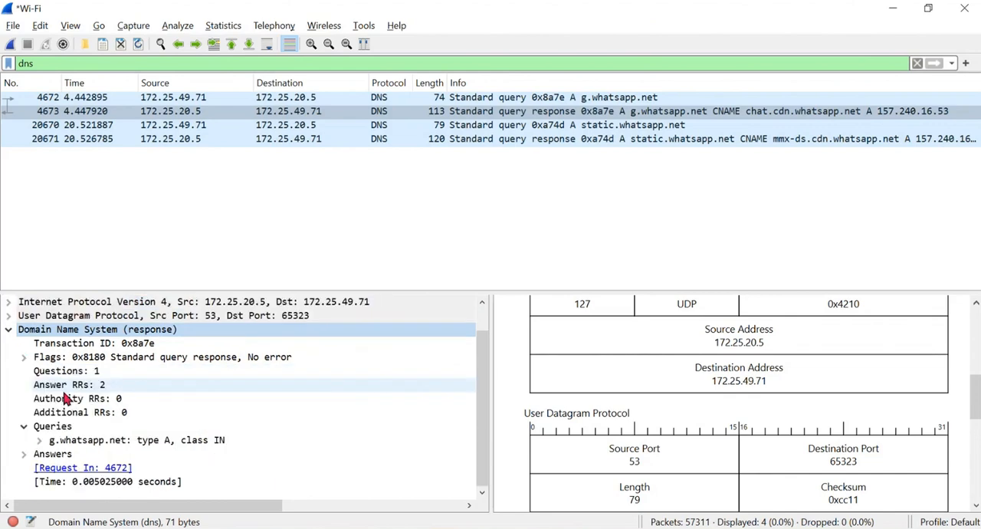
click(39, 460)
scroll(73, 403, down, 2)
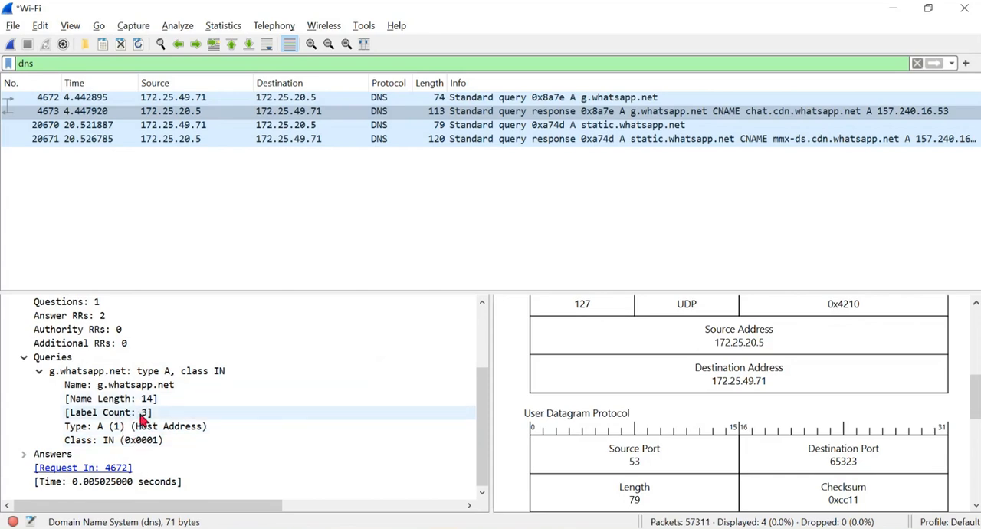
- Expand the Answers section and both its g.whatsapp.net CNAME record and chat.cdn.whatsapp.net address record
click(24, 454)
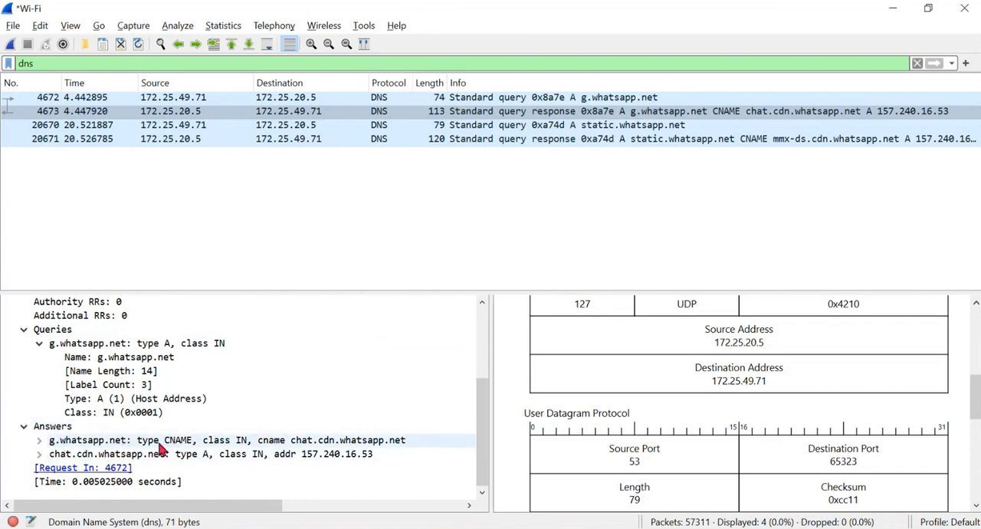
double_click(251, 446)
scroll(253, 429, down, 2)
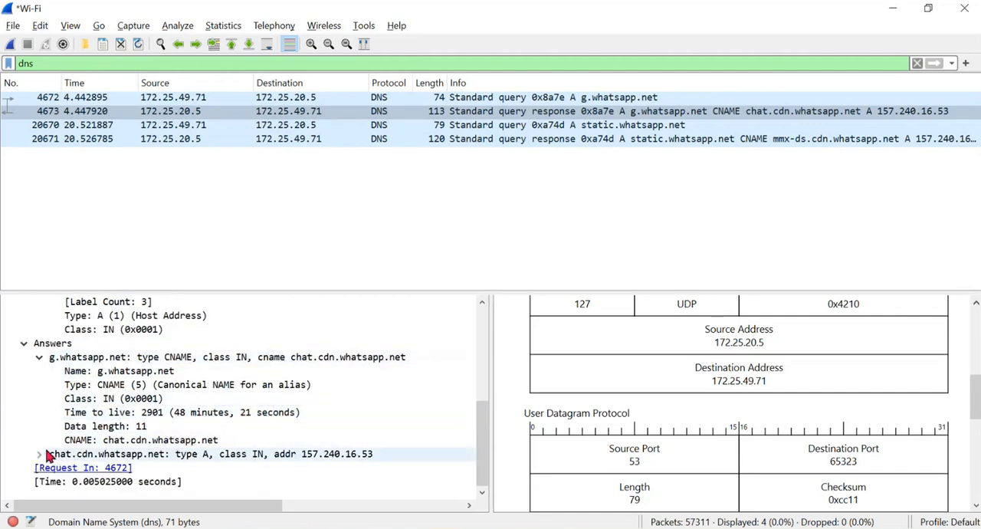
double_click(278, 455)
scroll(283, 457, down, 2)
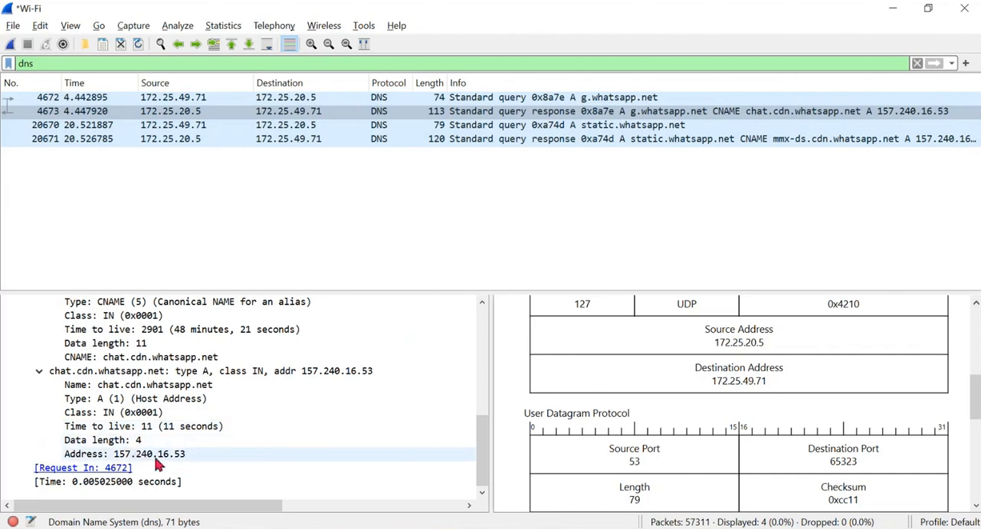
- Collapse both answer records and the g.whatsapp.net query entry of the response
click(38, 370)
click(38, 356)
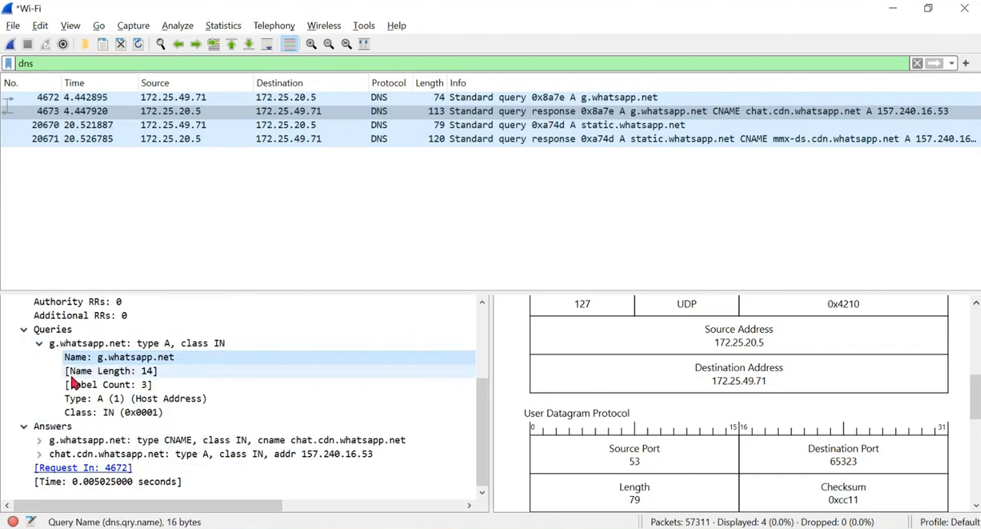
click(38, 348)
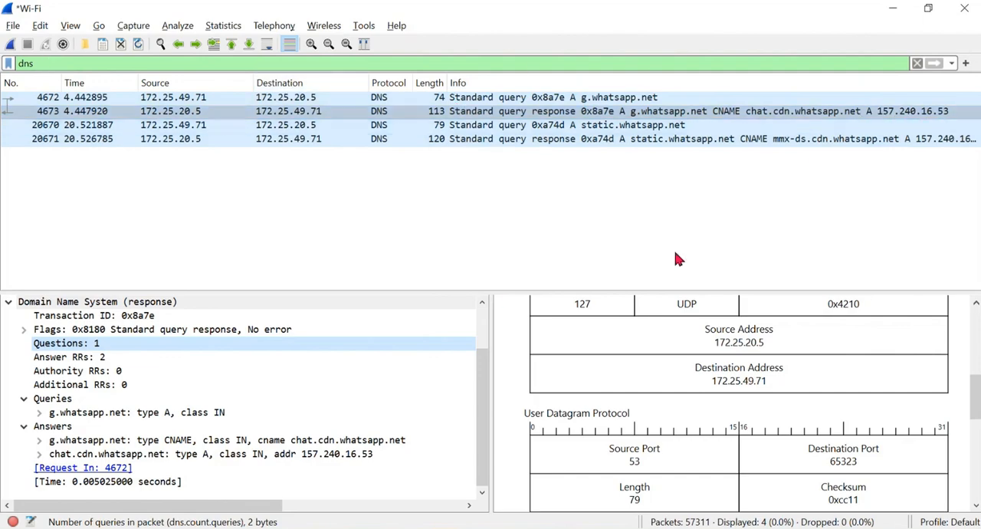
- Switch to the notes, handwrite the resolved address 157.240.16.53 above the handshake sketch while checking it against Wireshark, and return to Wireshark
key(alt+Tab)
mouse_move(654, 121)
mouse_down()
mouse_move(657, 142)
mouse_move(670, 142)
mouse_up()
drag(685, 119, 691, 141)
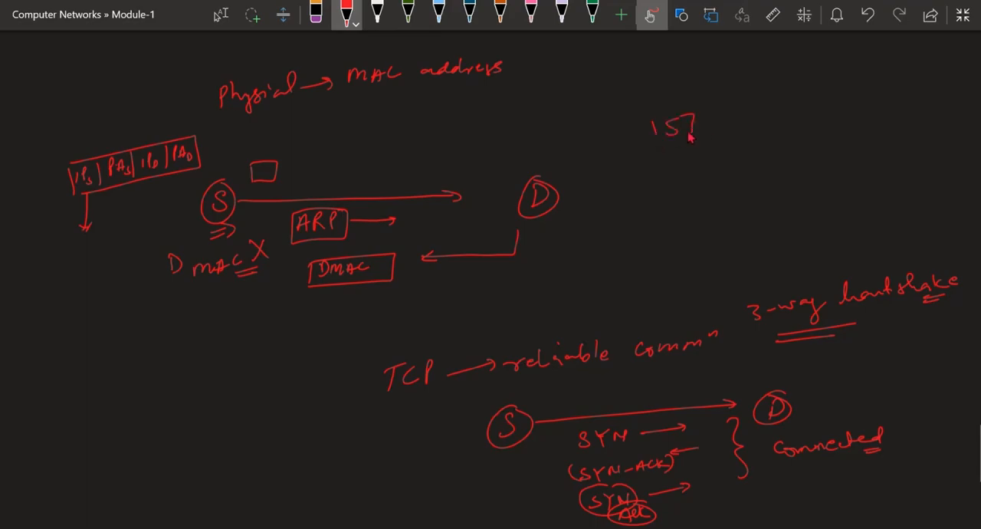
key(alt+Tab)
key(alt+Tab)
drag(715, 112, 732, 117)
drag(737, 109, 757, 115)
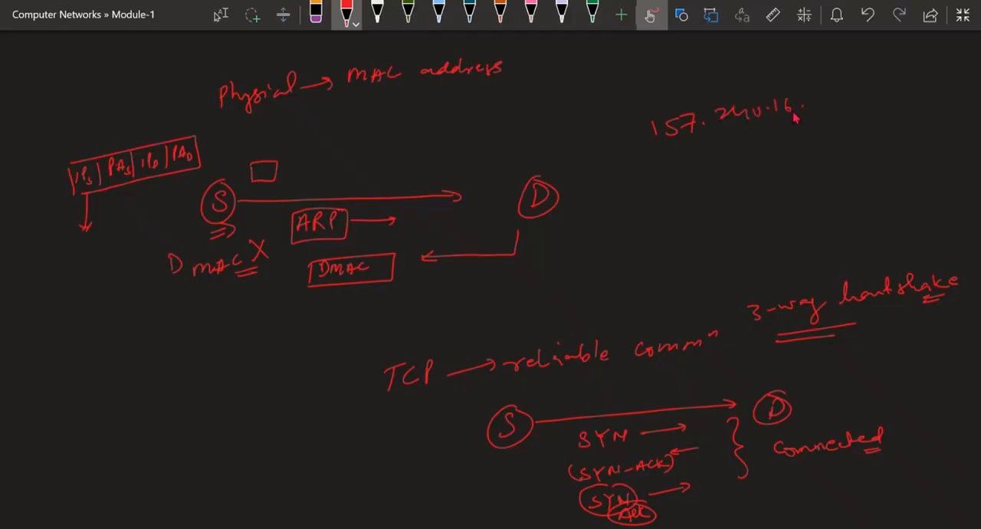
key(alt+Tab)
key(alt+Tab)
drag(822, 99, 814, 112)
drag(830, 95, 841, 102)
key(alt+Tab)
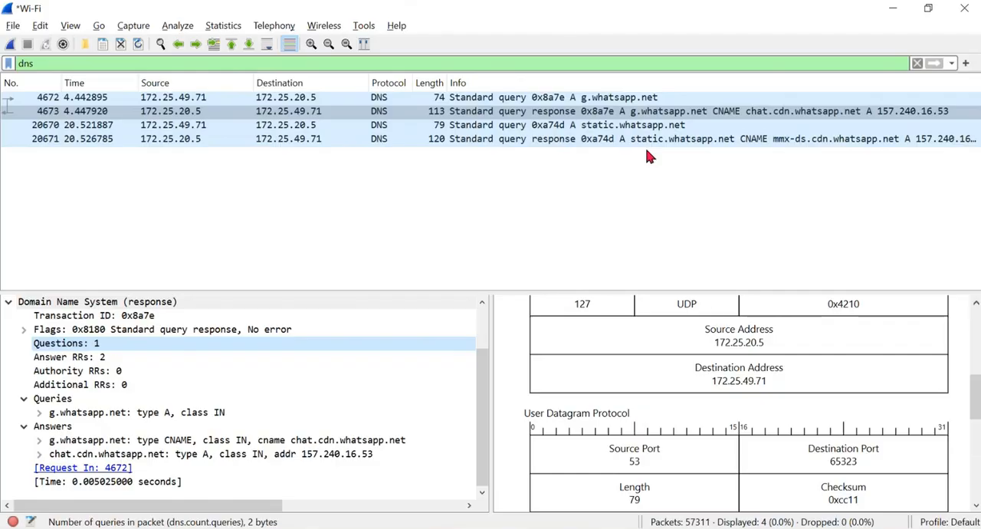
- Remove the dns display filter so the whole capture is listed
click(52, 61)
key(BackSpace)
key(BackSpace)
key(BackSpace)
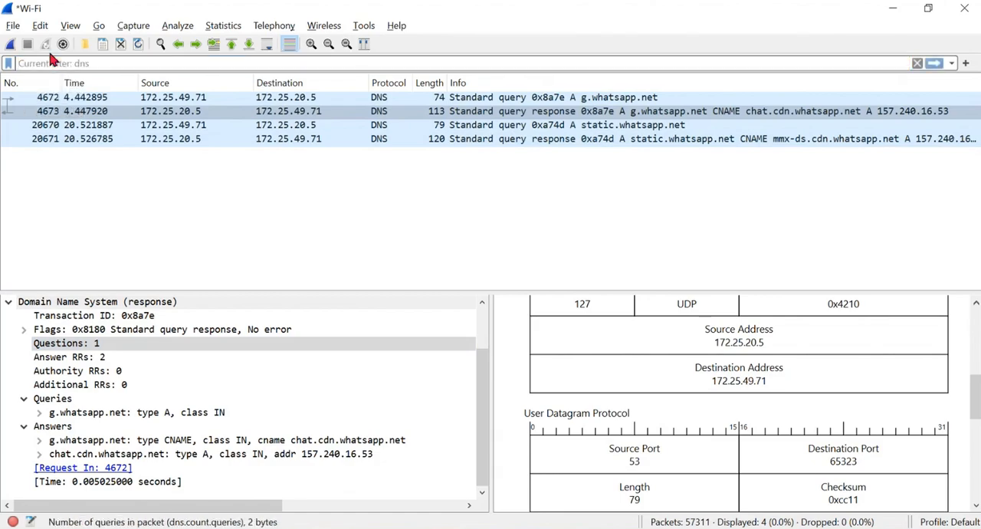
key(Return)
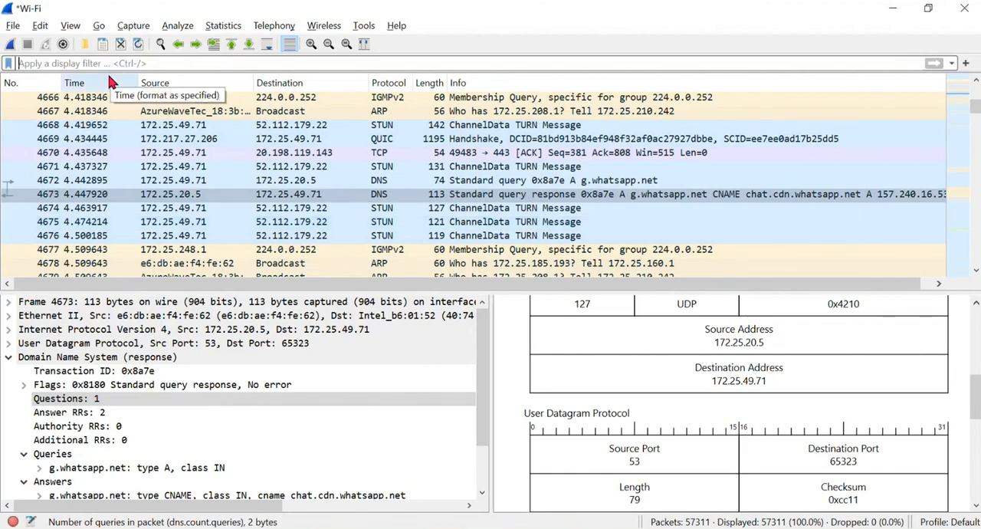
- Filter the capture with ip.addr == 157.240.16.53 and select the server's ACK packet 4993
text(ip.)
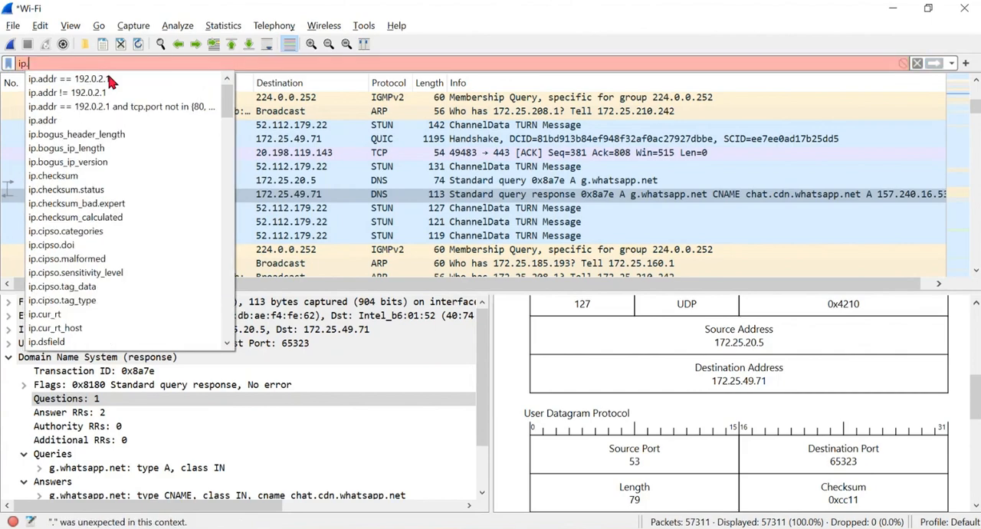
text(a)
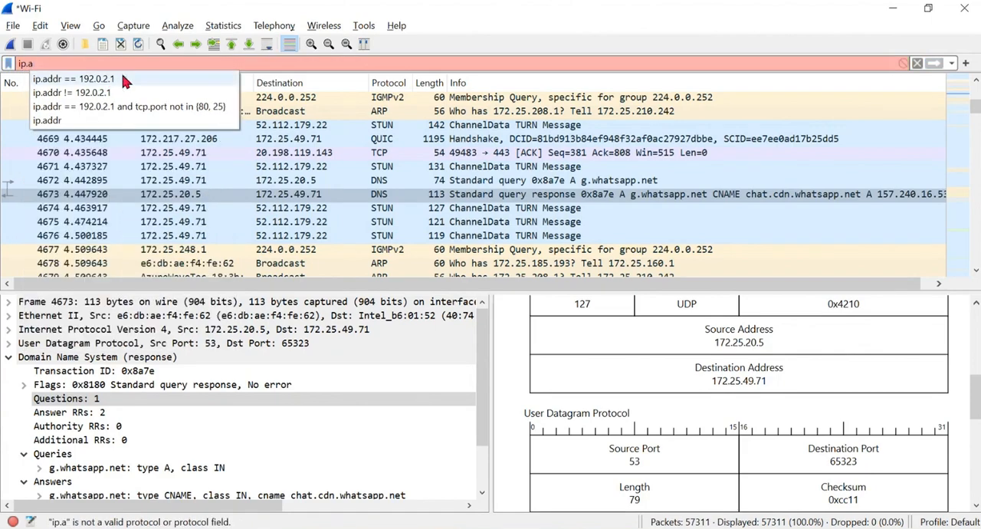
click(109, 79)
key(BackSpace)
key(BackSpace)
key(BackSpace)
key(BackSpace)
key(BackSpace)
key(BackSpace)
key(BackSpace)
key(BackSpace)
key(BackSpace)
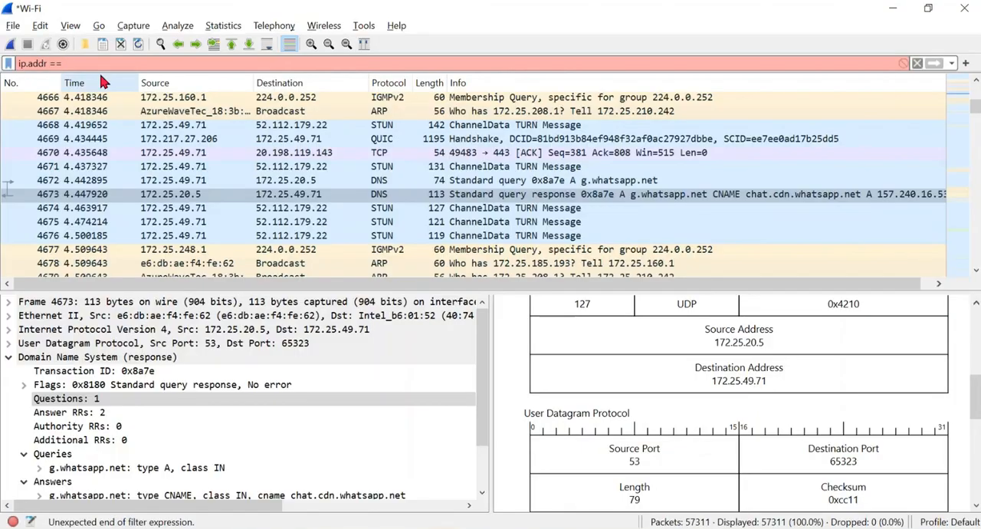
text(157.240)
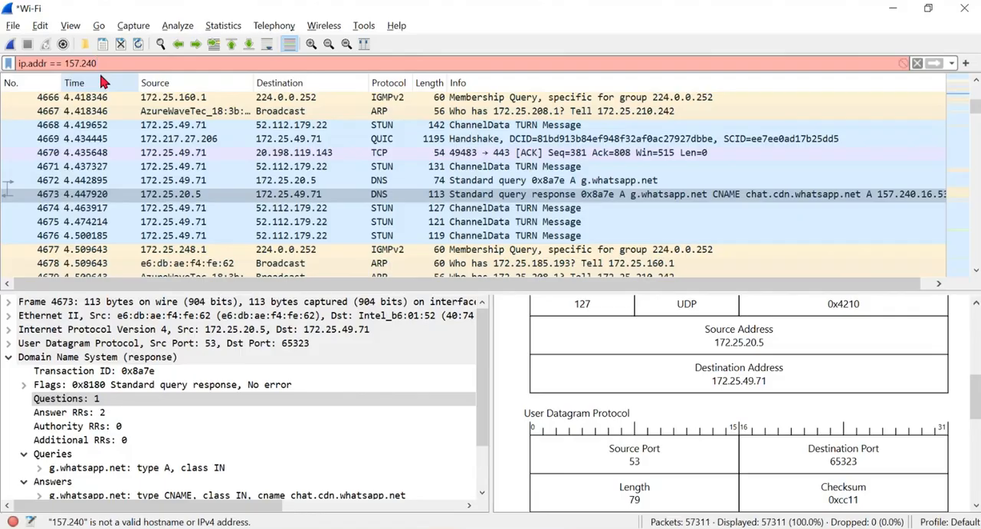
text(.16.)
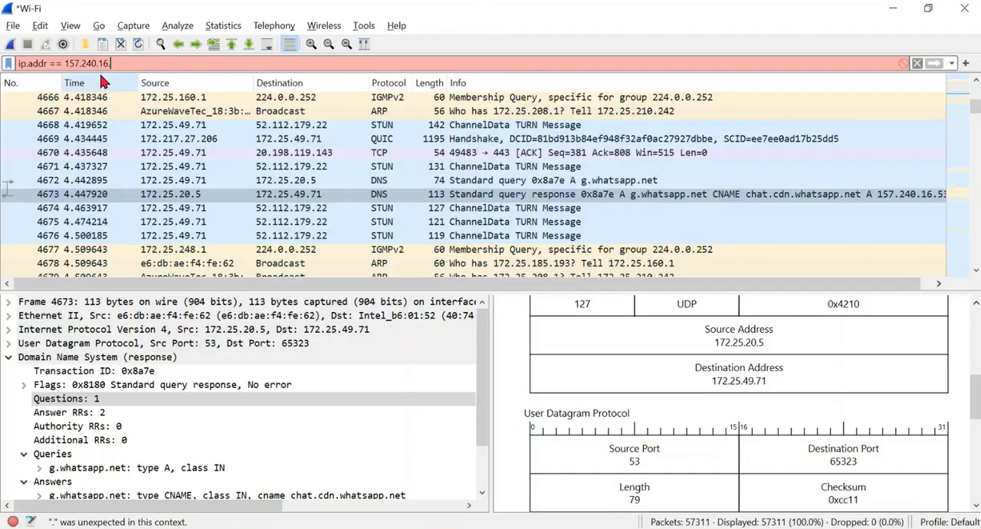
text(53)
key(Return)
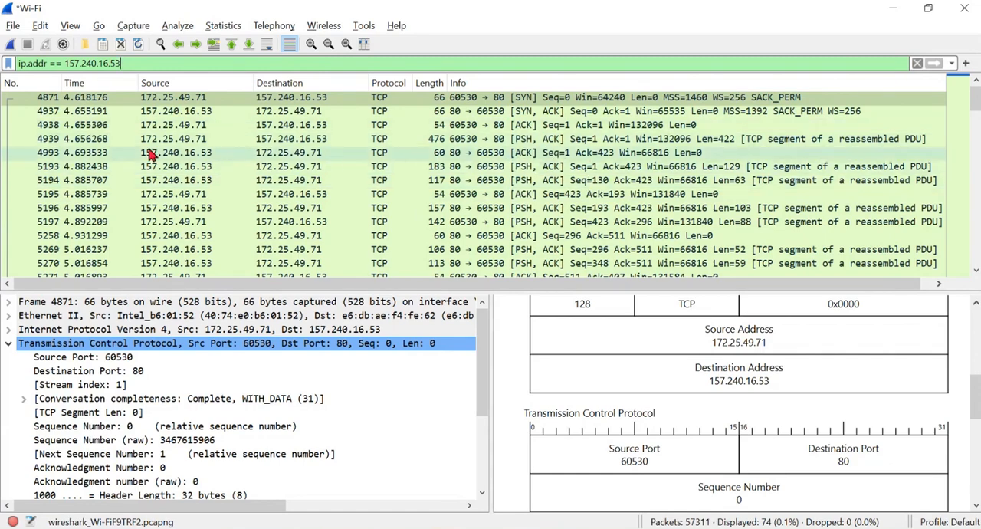
click(430, 153)
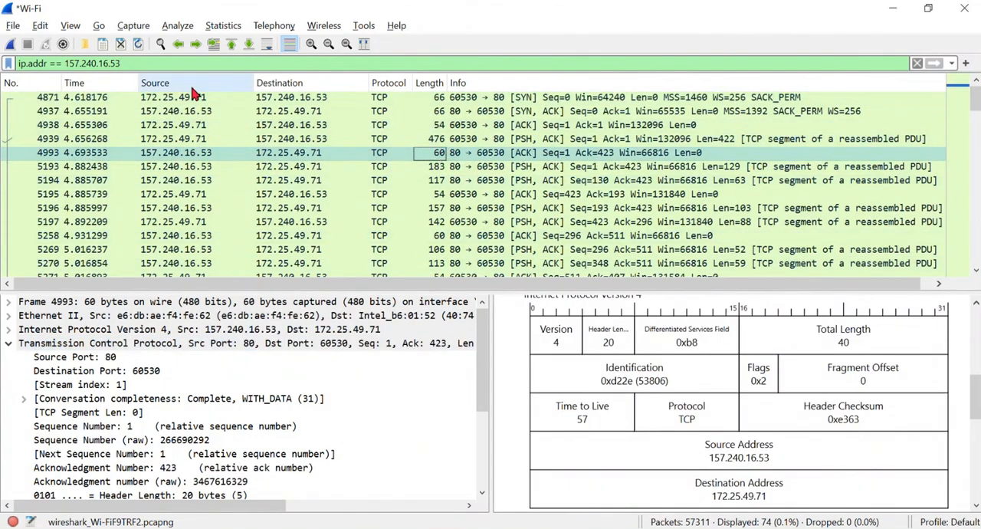
- Replace the address filter with dns.count.queries and look through the matching packets
click(119, 63)
drag(118, 63, 15, 64)
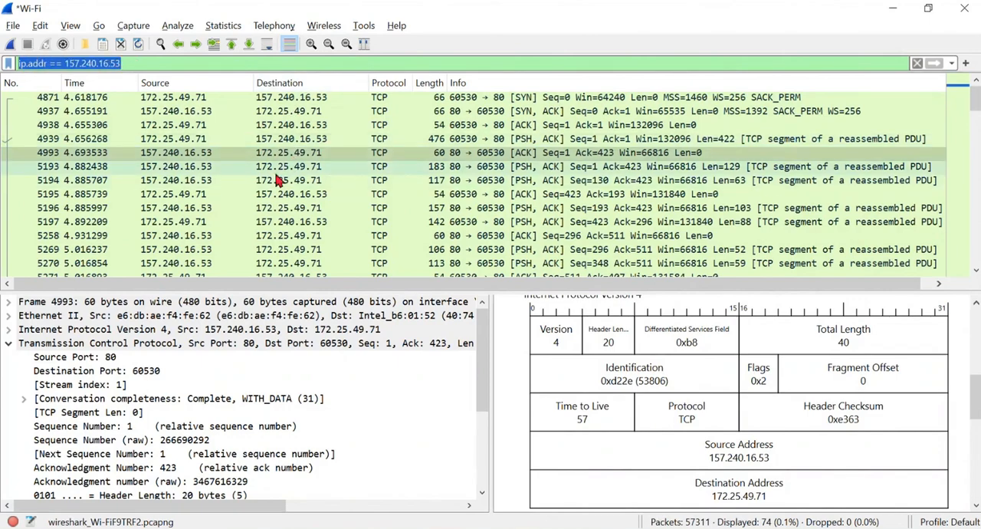
key(BackSpace)
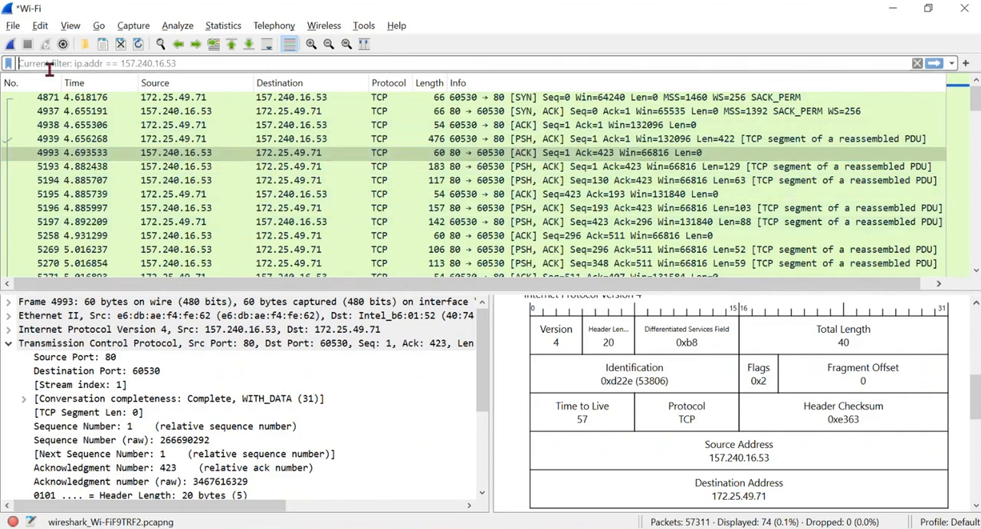
text(dns.coi)
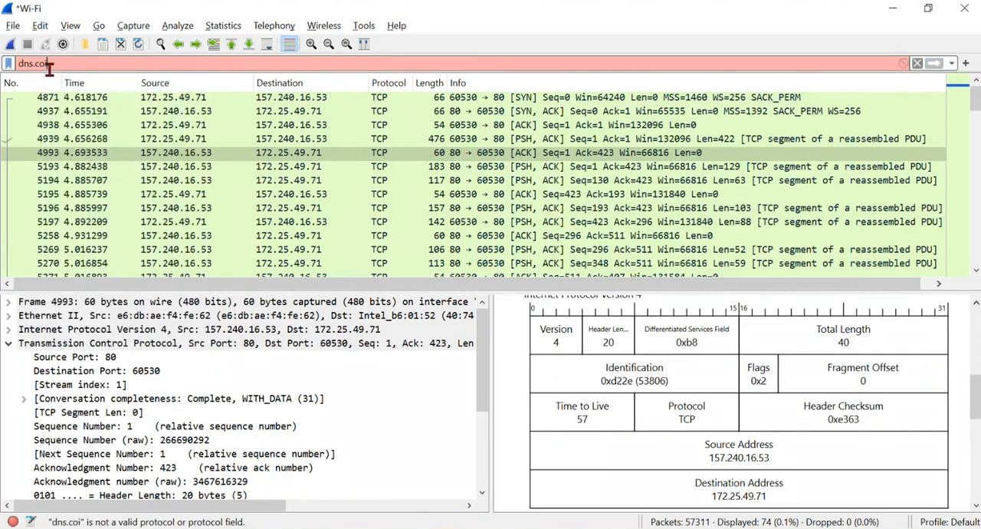
key(BackSpace)
text(unt)
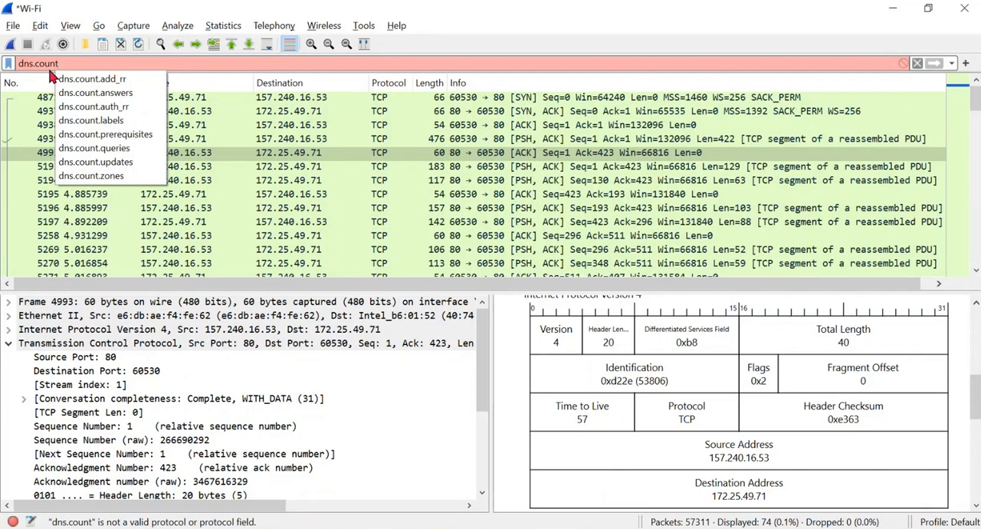
text(.q)
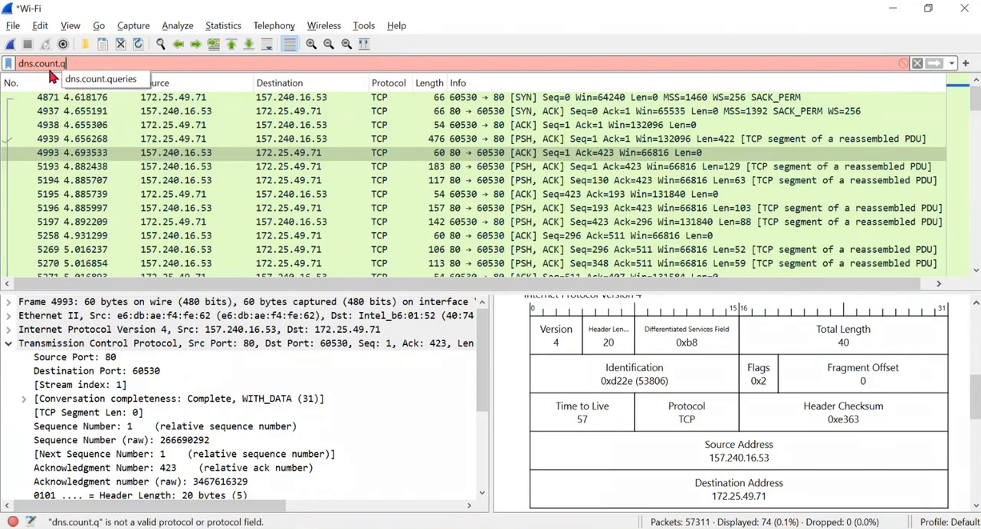
click(113, 79)
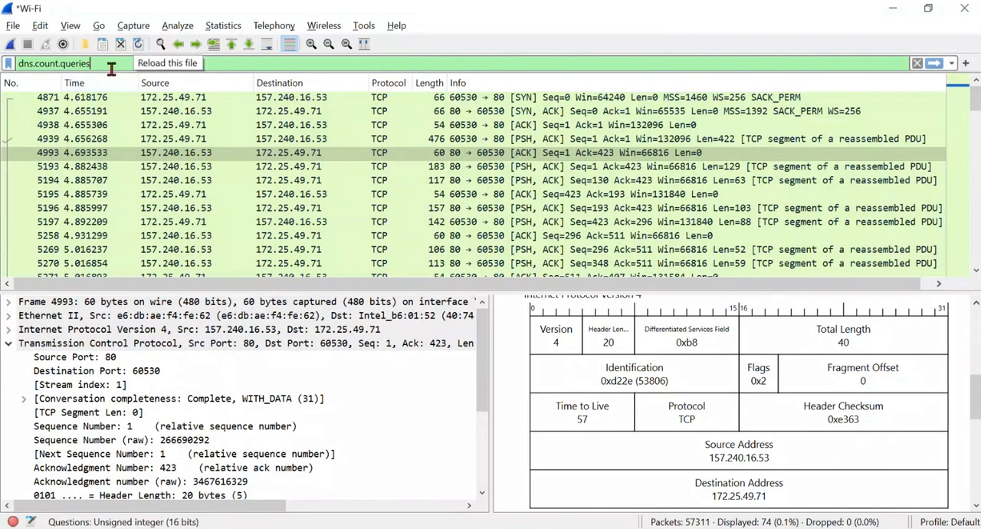
key(Return)
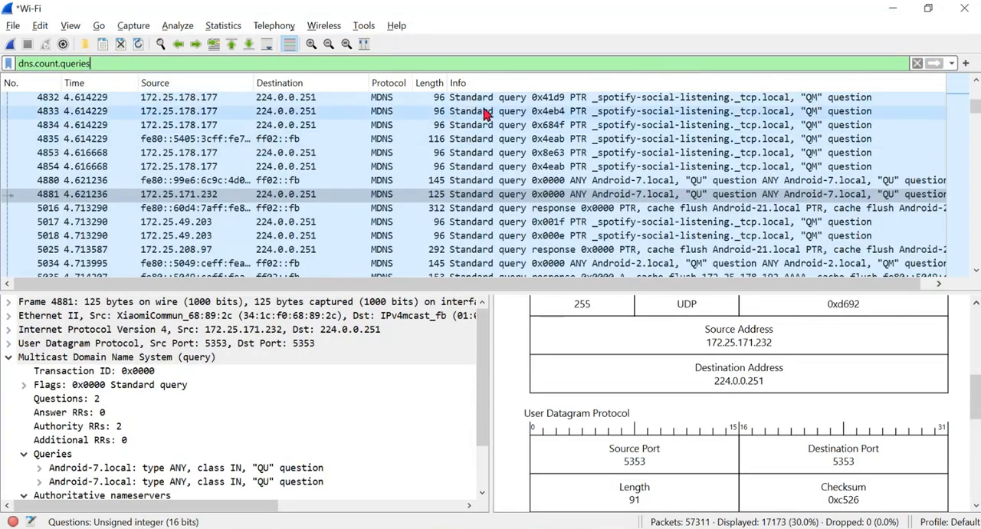
scroll(487, 114, up, 20)
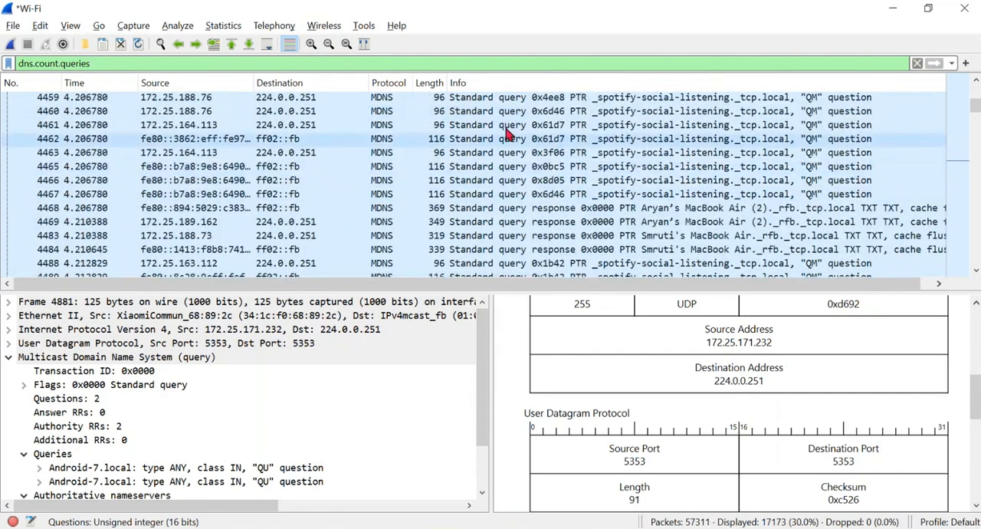
scroll(494, 116, up, 6)
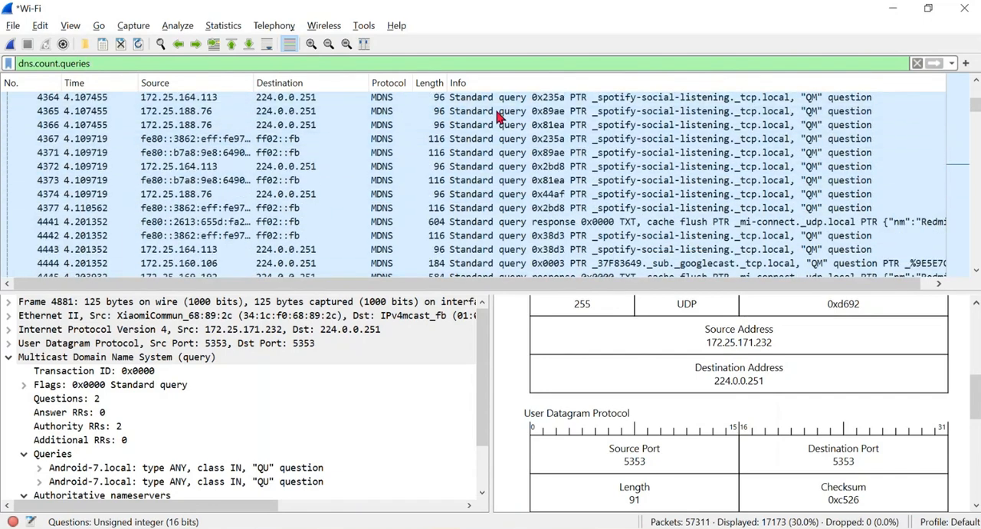
scroll(496, 115, up, 20)
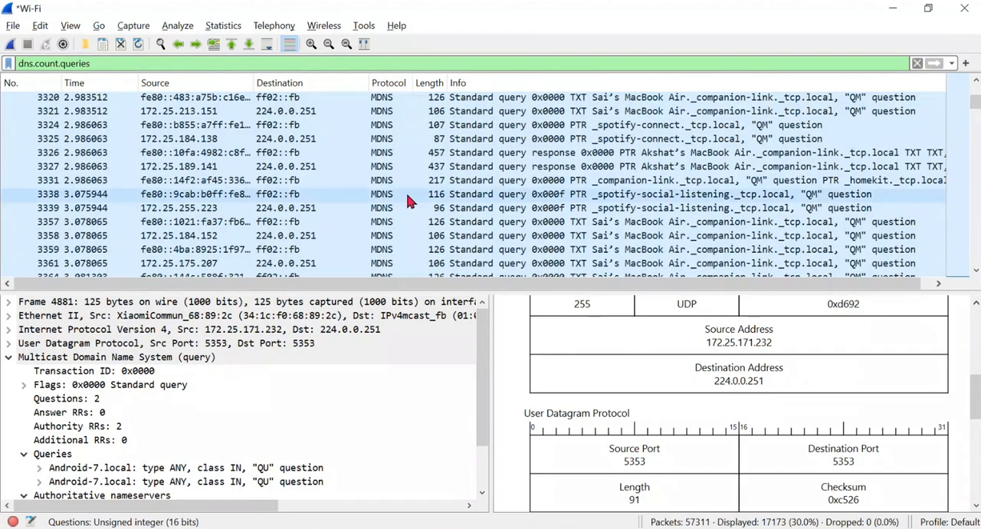
scroll(429, 200, down, 15)
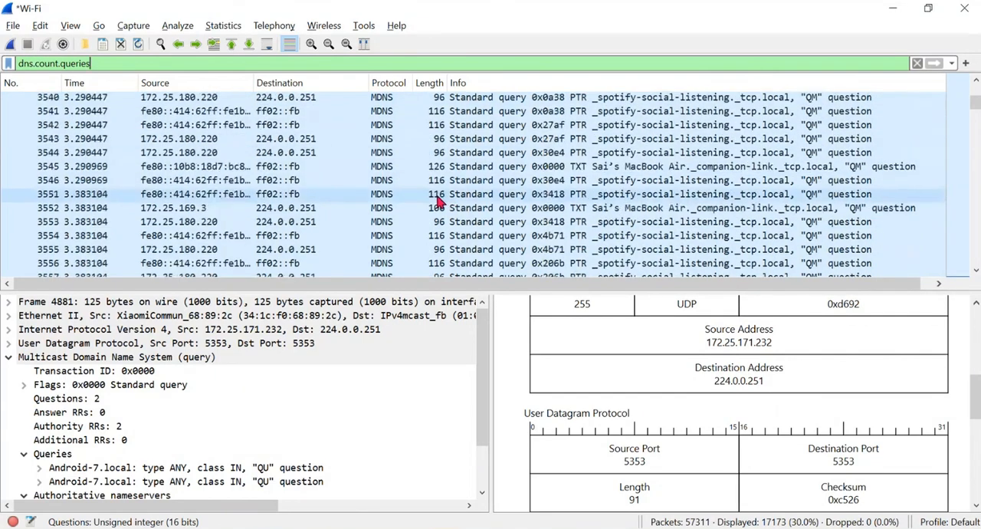
scroll(435, 201, down, 20)
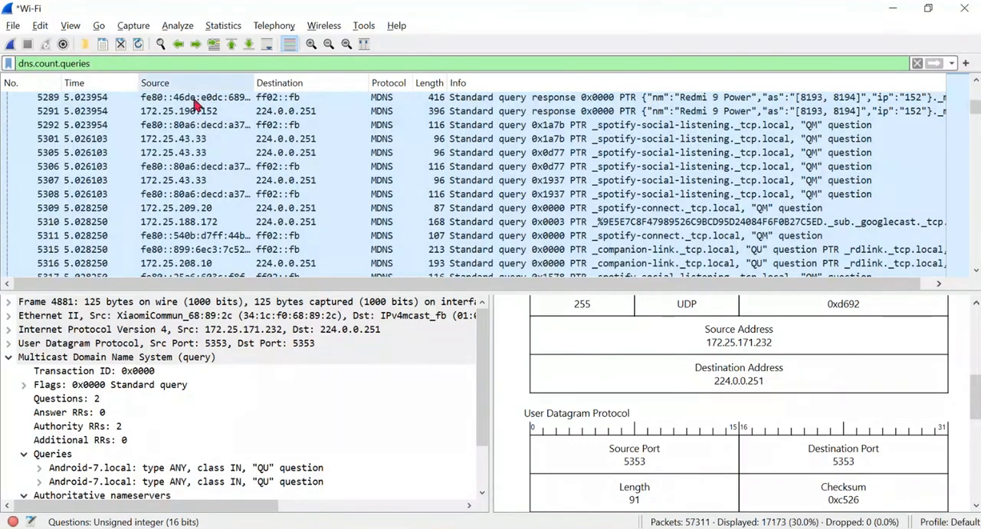
- Change the display filter to dns.qry.name == "google.com" and apply it
click(98, 62)
key(BackSpace)
key(BackSpace)
key(BackSpace)
key(BackSpace)
key(BackSpace)
key(BackSpace)
key(BackSpace)
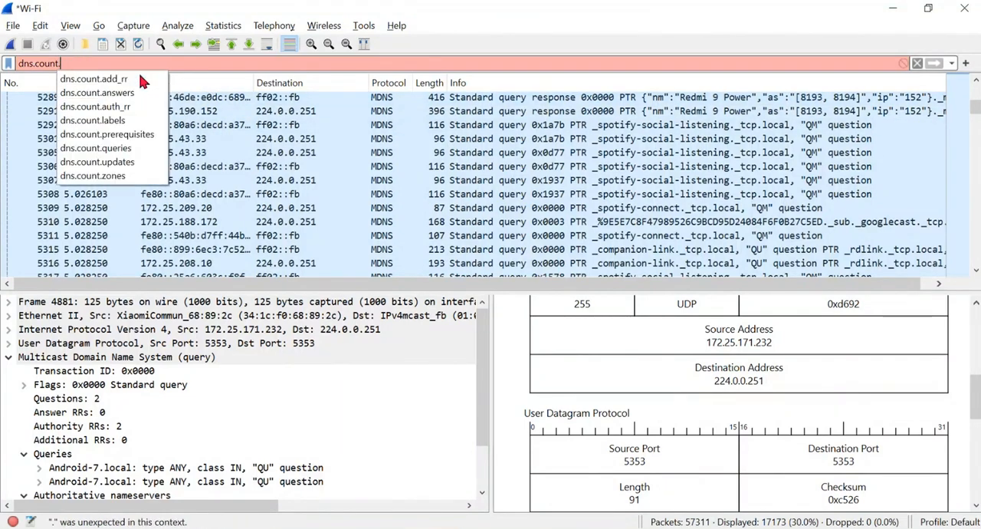
key(BackSpace)
key(BackSpace)
key(BackSpace)
key(BackSpace)
key(BackSpace)
key(BackSpace)
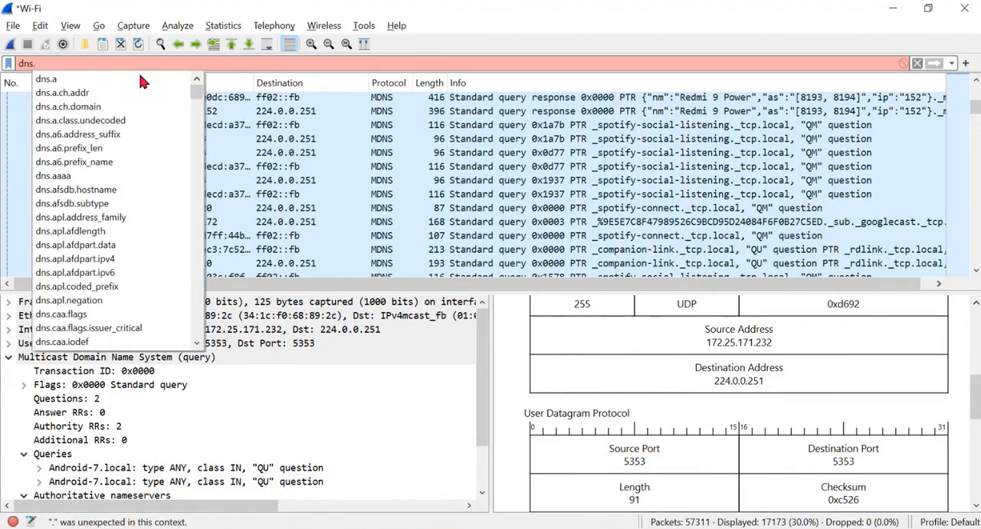
text(qry)
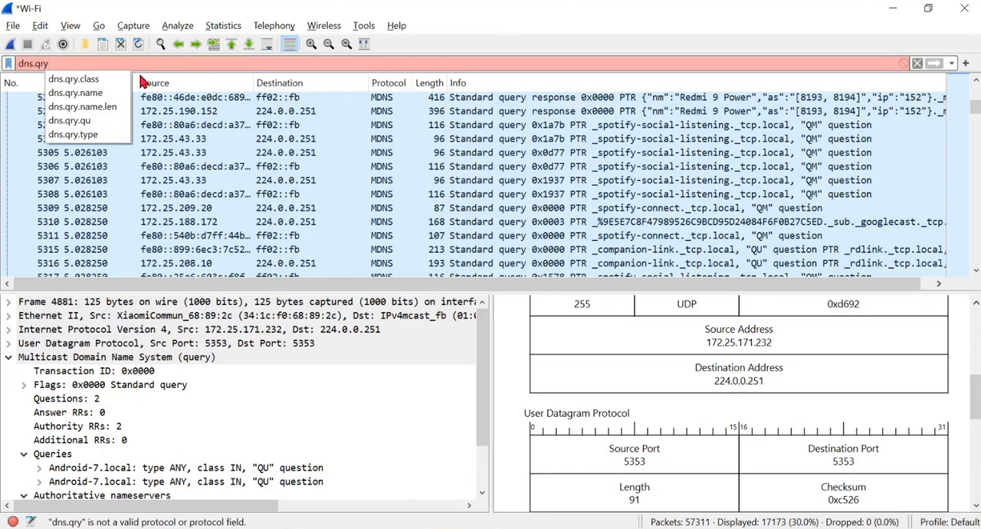
text(.n)
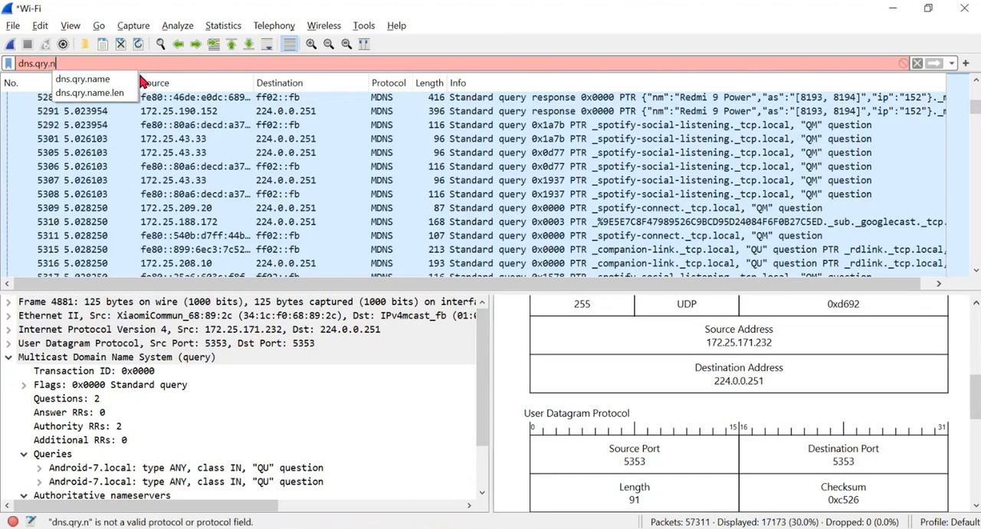
key(Down)
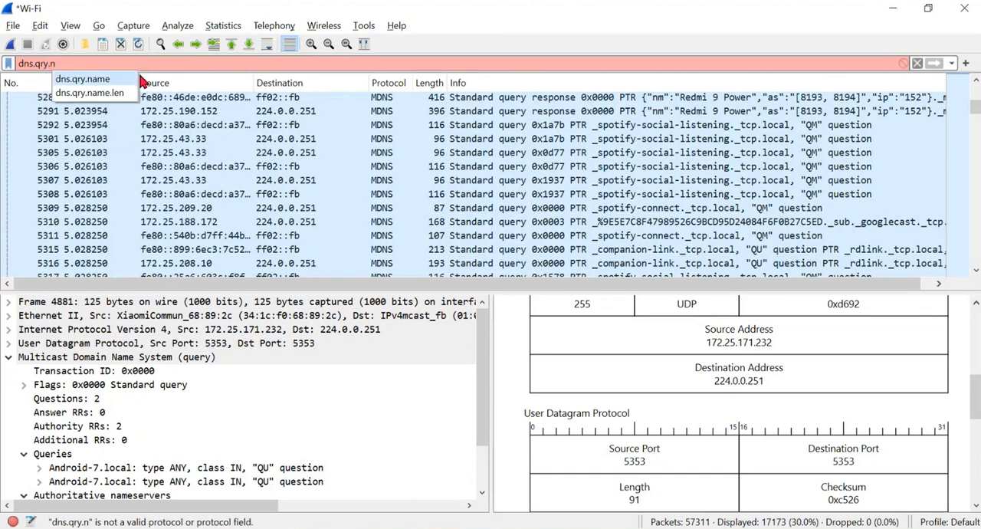
key(Return)
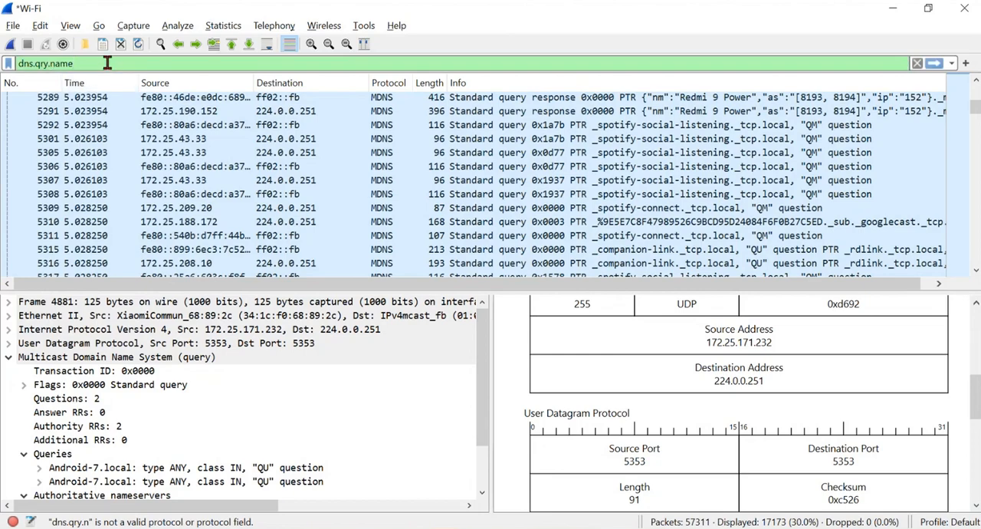
text(== "google)
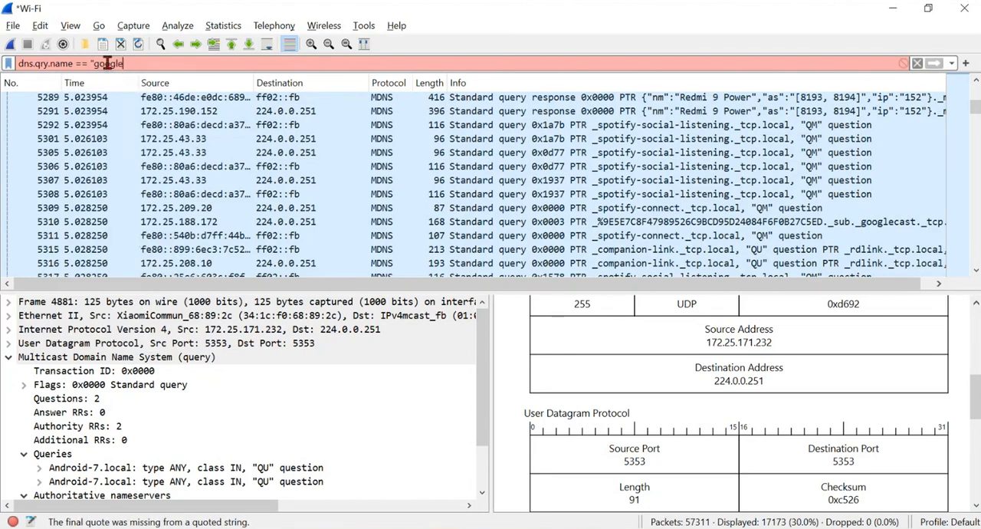
text(.com")
key(Return)
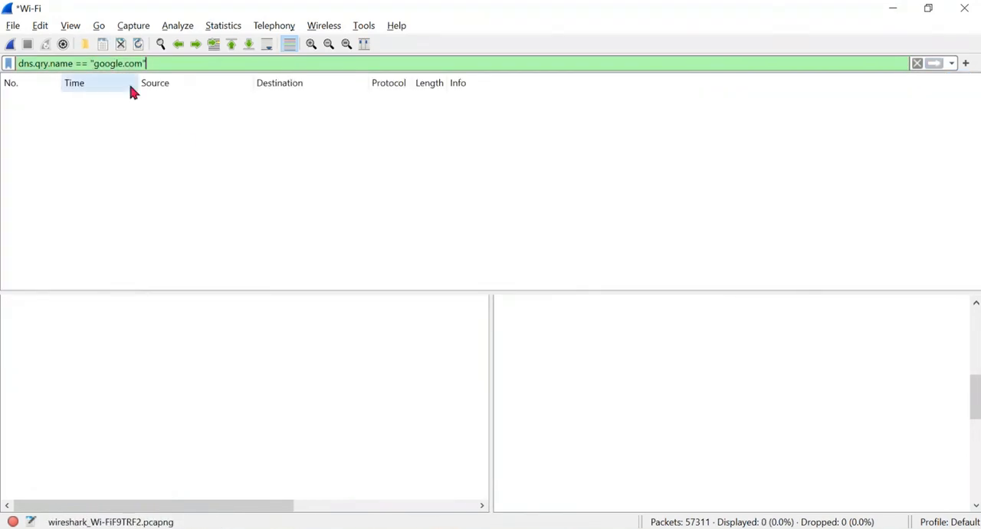
- Replace the queried domain in the filter with whatsapp.net and apply it
key(BackSpace)
key(BackSpace)
key(BackSpace)
key(BackSpace)
key(BackSpace)
key(BackSpace)
key(BackSpace)
key(BackSpace)
key(BackSpace)
key(BackSpace)
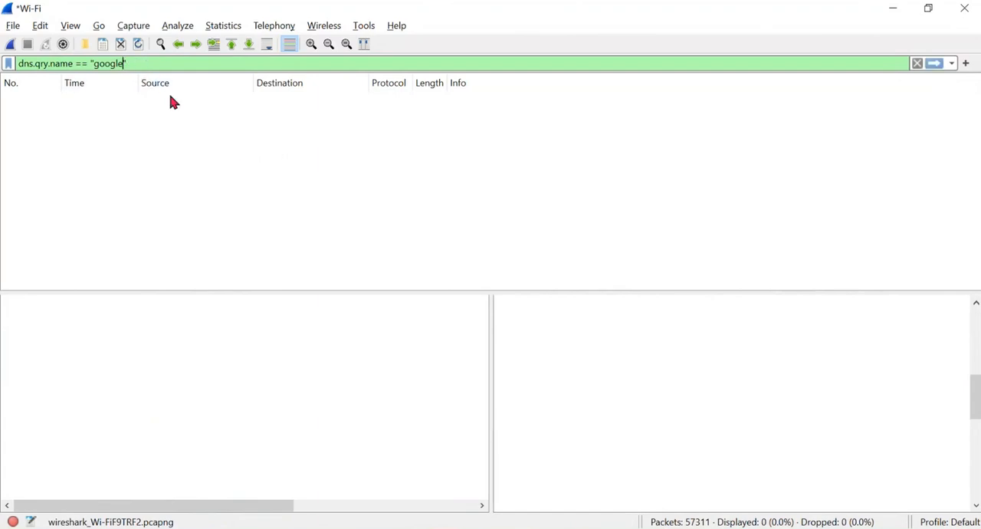
text(whatsapp.net)
key(Return)
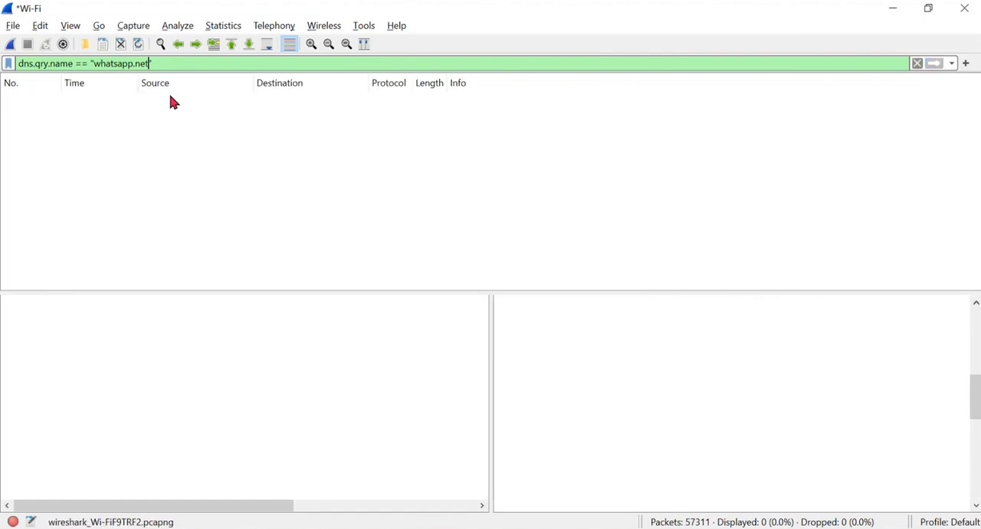
- Prefix the filtered domain with g. and apply dns.qry.name == "g.whatsapp.net"
key(Left)
key(Left)
key(Left)
key(Left)
key(Left)
key(Left)
key(Left)
text(g.)
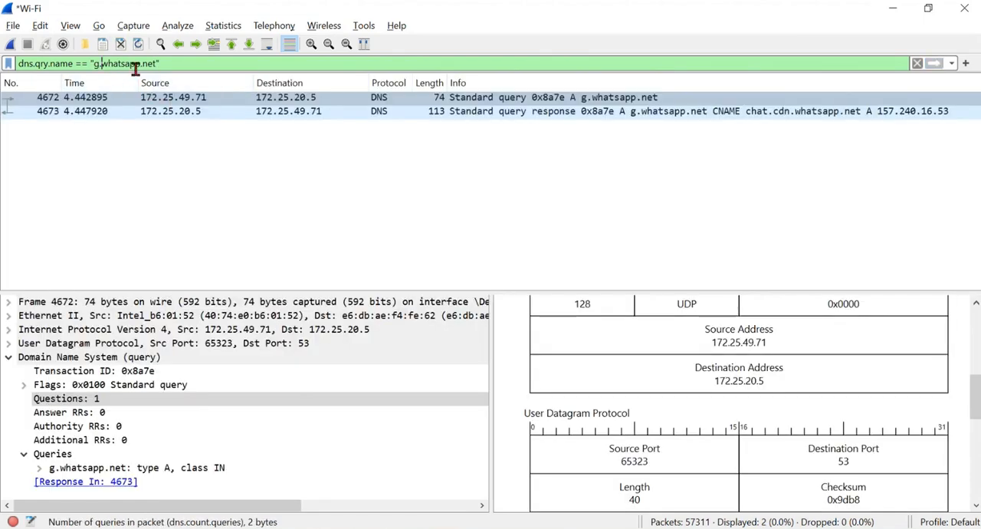
- Replace the display filter with icmp and apply it
drag(97, 65, 155, 67)
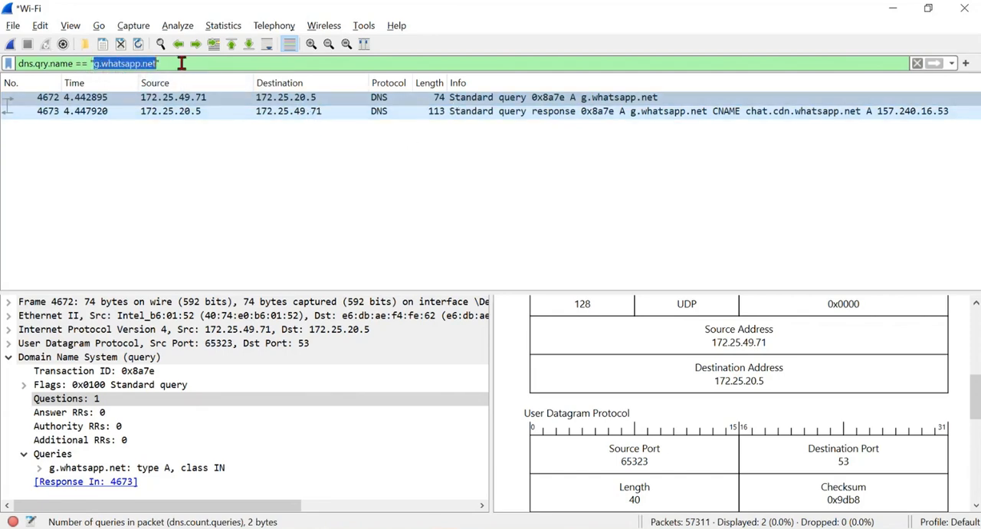
drag(176, 65, 10, 66)
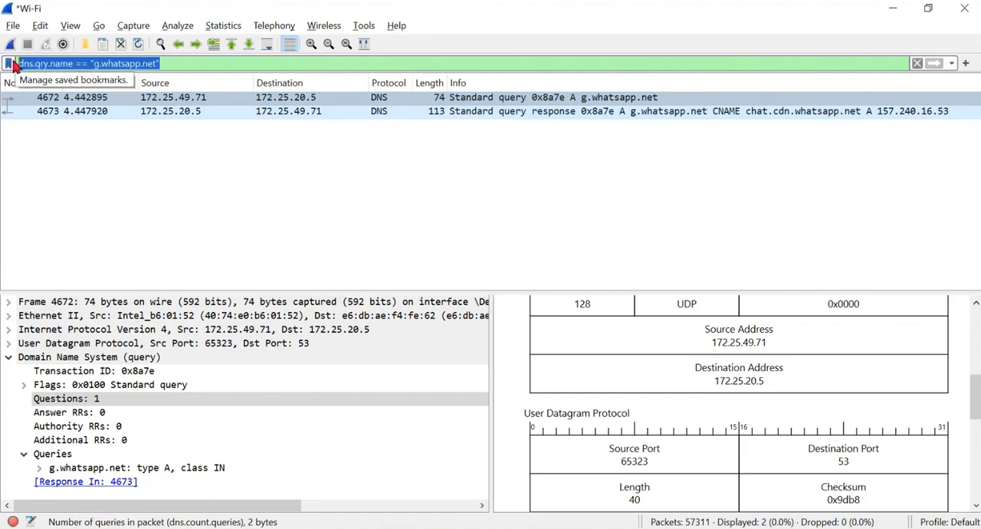
key(BackSpace)
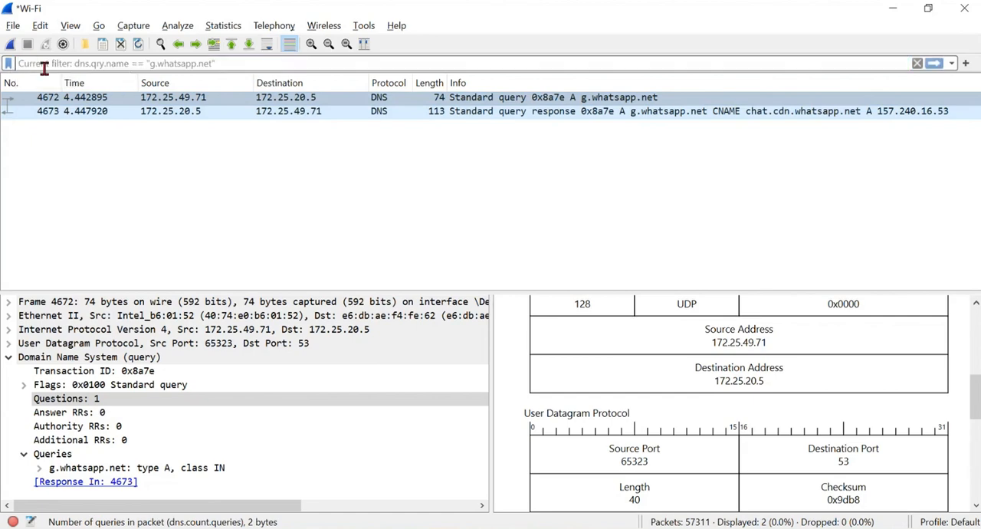
text(icmp)
key(Return)
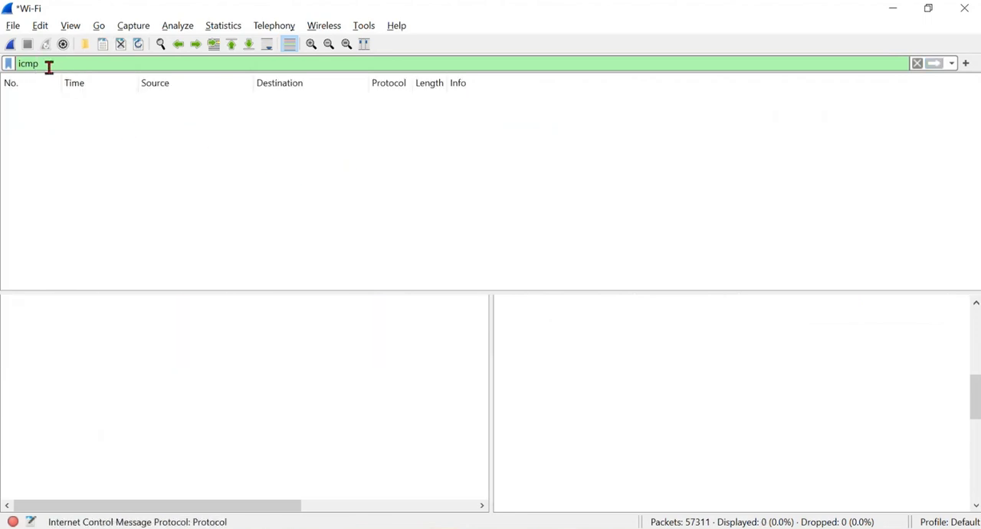
- Clear the display filter and examine the expanded User Datagram Protocol details and header diagram of UDP packet 409
drag(44, 66, 6, 67)
key(Return)
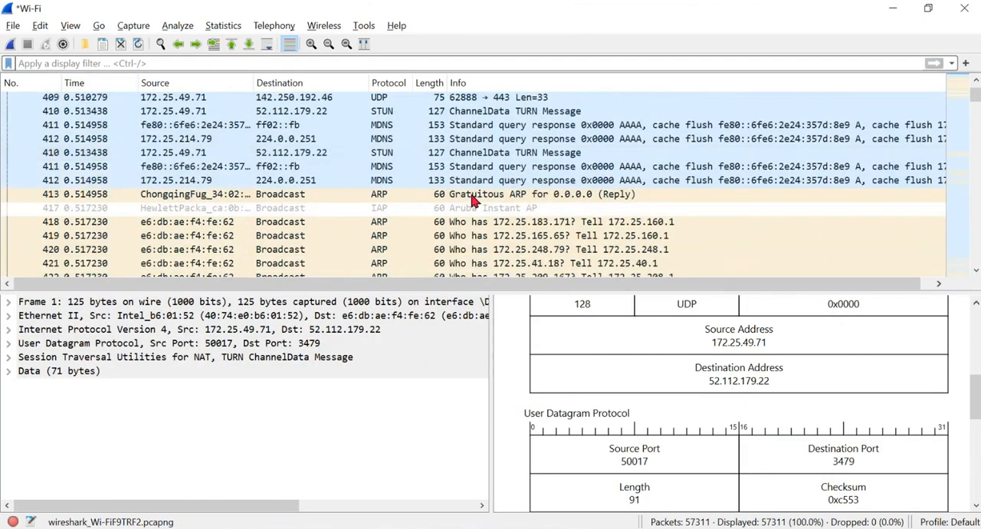
click(383, 152)
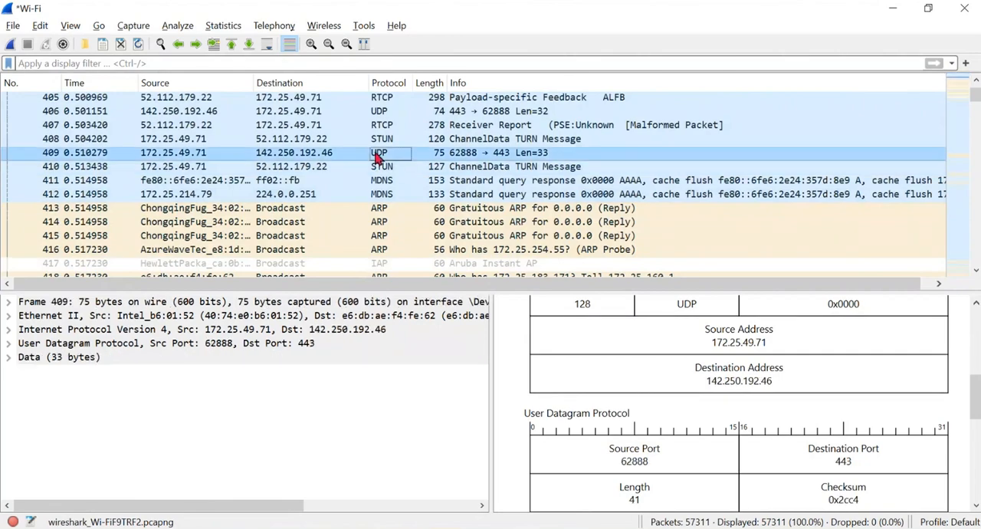
click(96, 344)
scroll(739, 389, down, 2)
scroll(740, 360, down, 1)
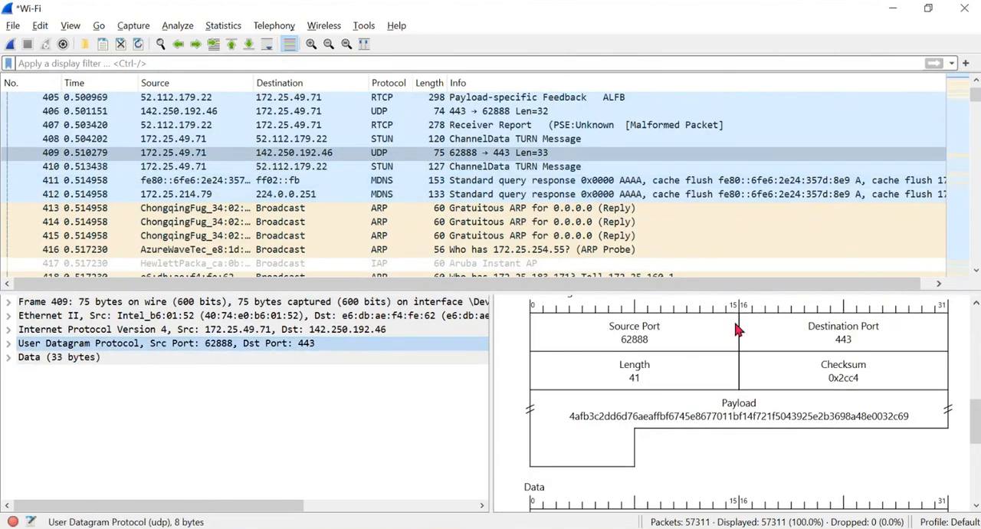
scroll(731, 391, up, 1)
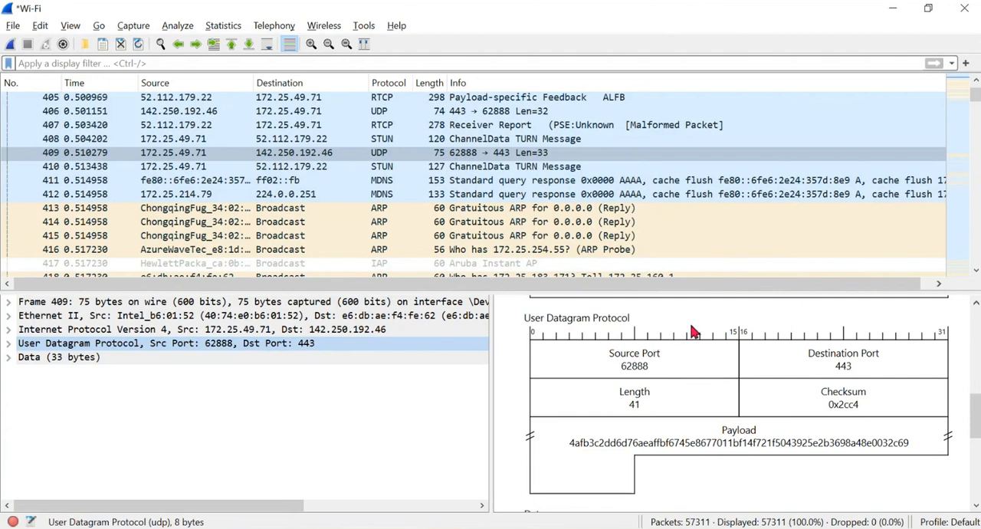
click(8, 343)
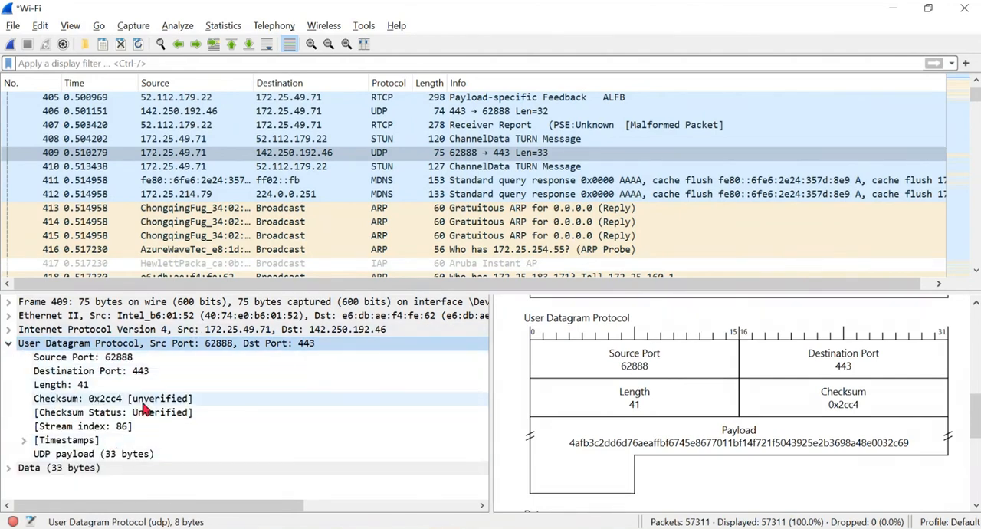
- Look through the unfiltered packets and start a new Wi-Fi capture without saving the existing packets
scroll(404, 199, down, 12)
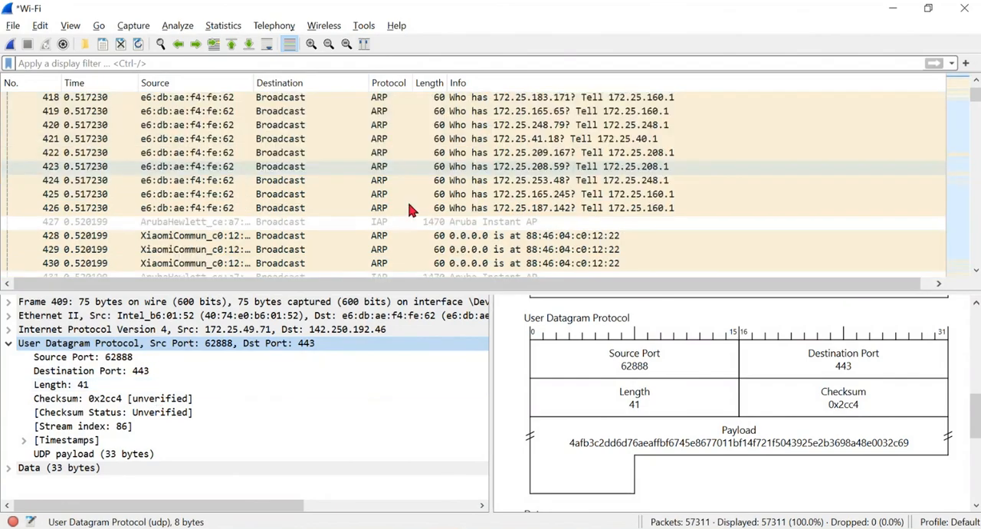
scroll(407, 209, up, 3)
scroll(408, 203, down, 20)
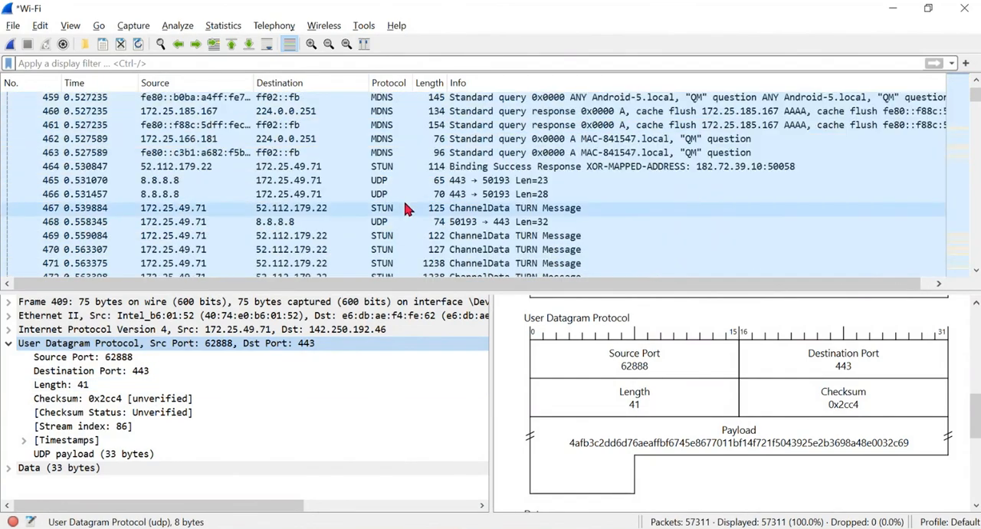
scroll(411, 188, down, 20)
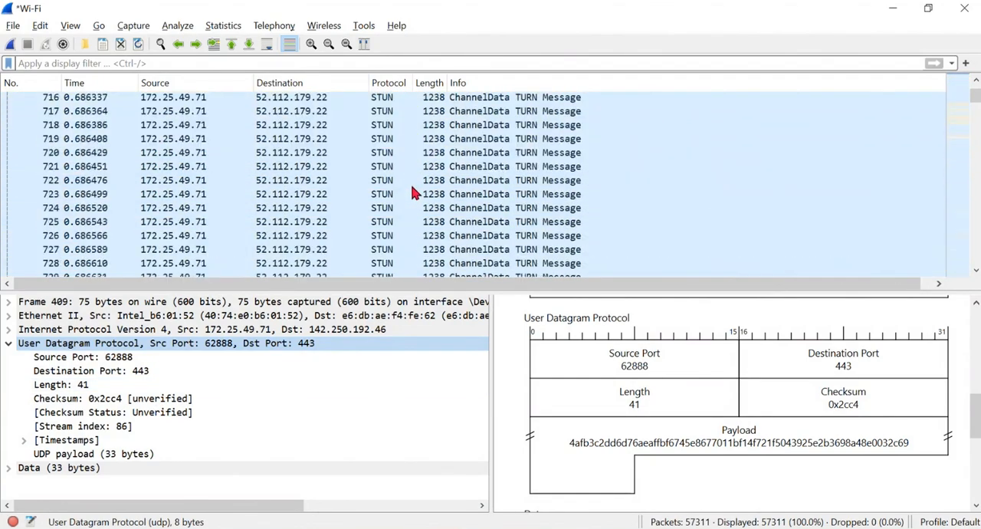
scroll(414, 192, down, 4)
scroll(413, 192, up, 6)
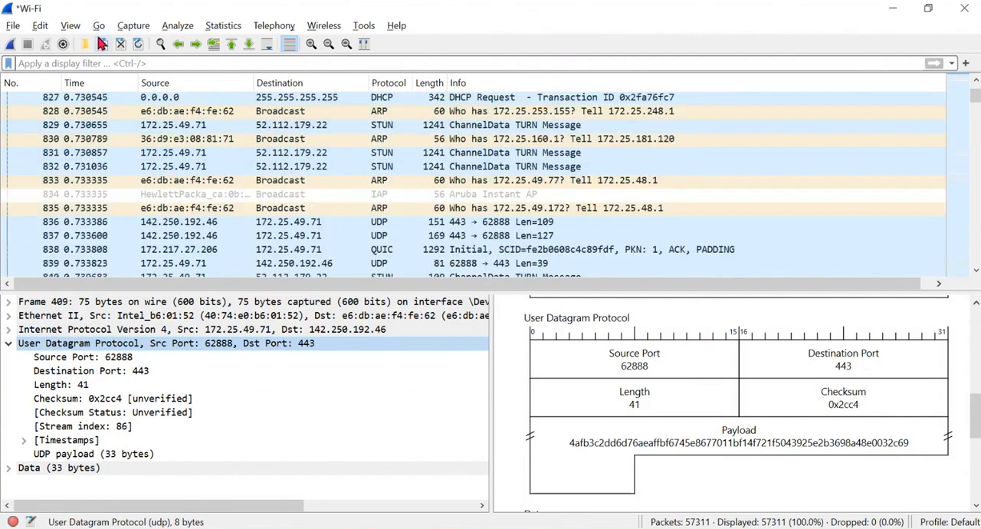
click(10, 43)
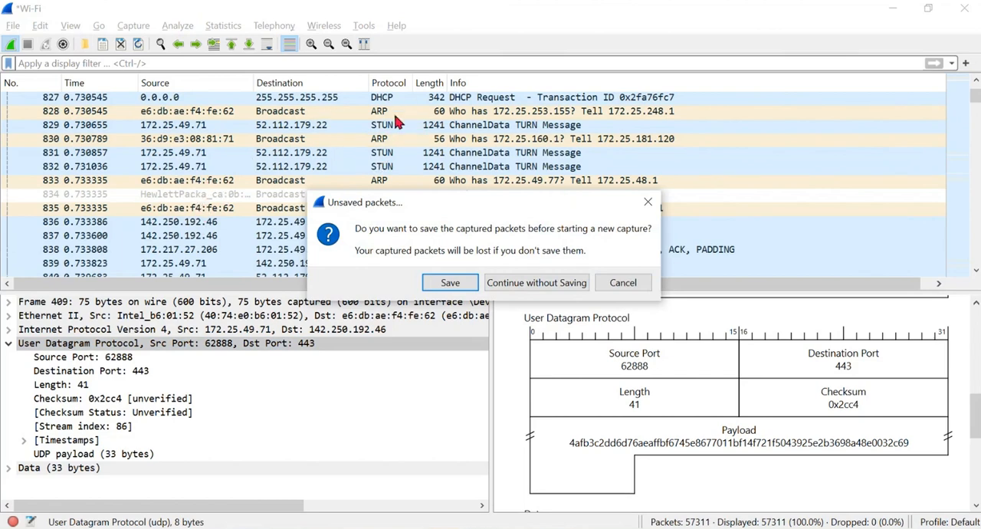
click(559, 283)
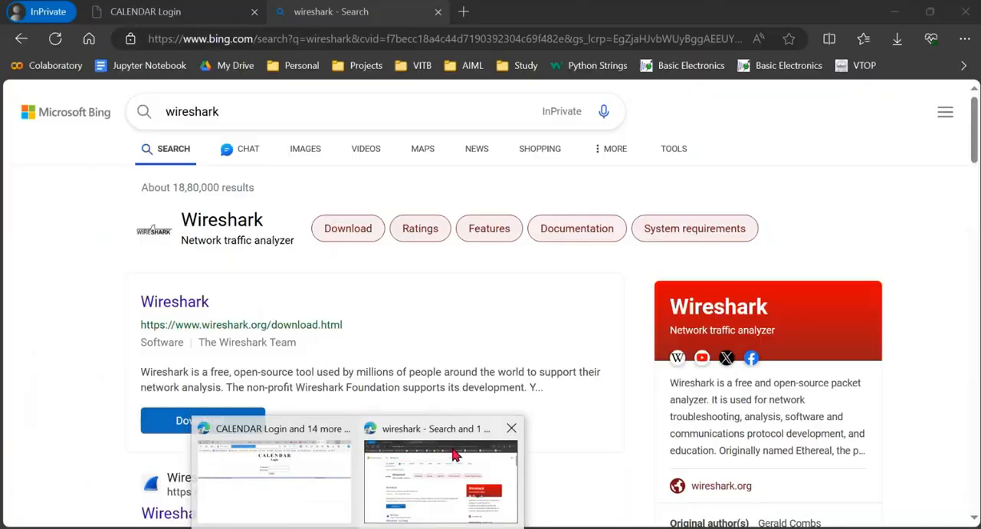
- Switch to the InPrivate browser window, load youtube.com in a new tab and open another empty tab
click(457, 444)
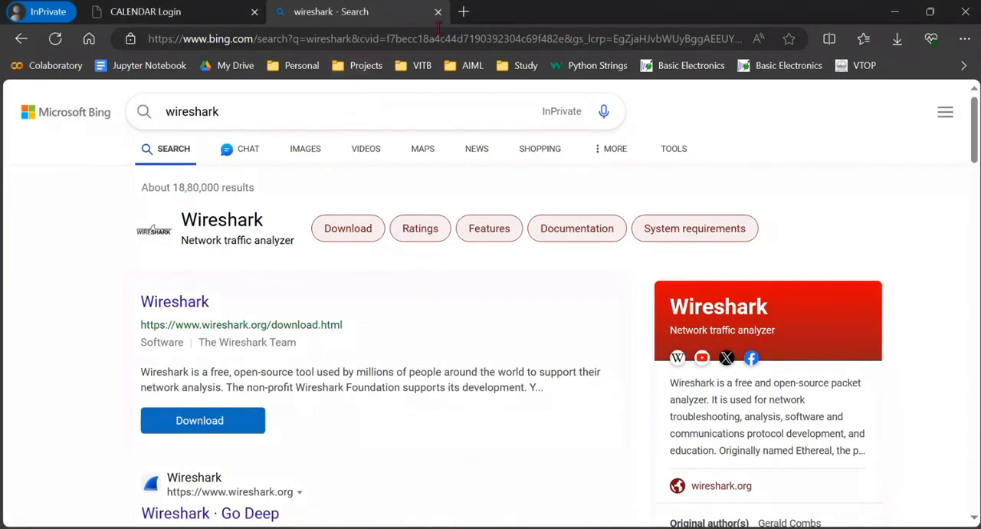
click(462, 16)
text(youtube.com)
key(Return)
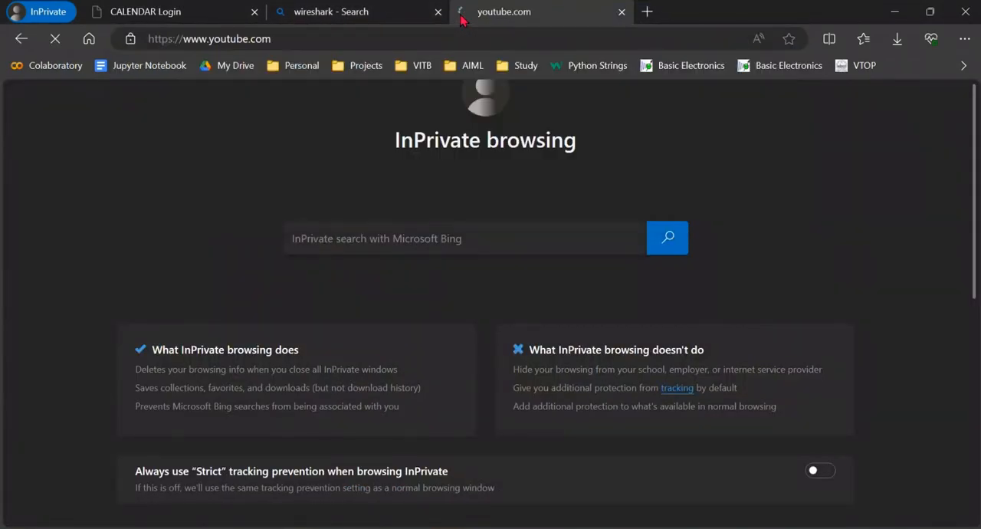
key(ctrl+t)
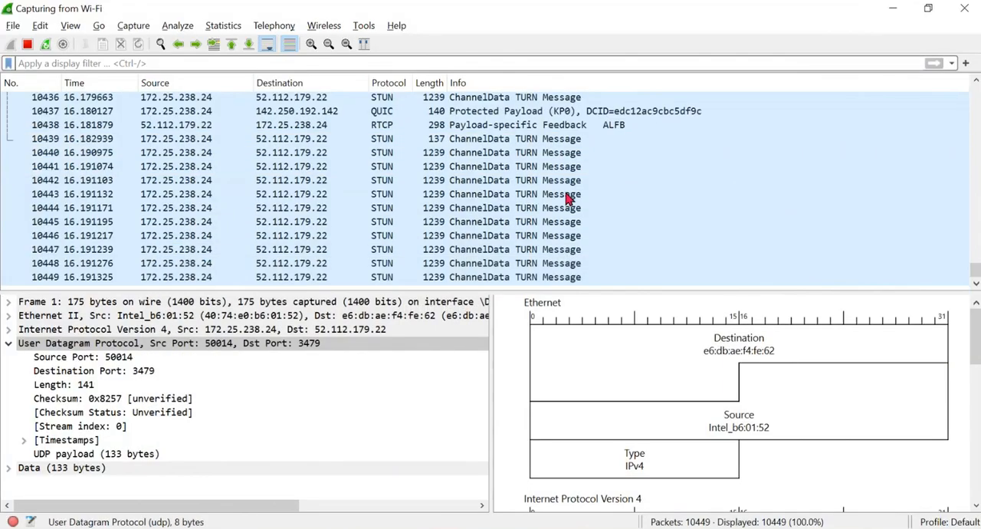
- Return to Wireshark, stop the running capture and look through the newly captured packets
click(466, 208)
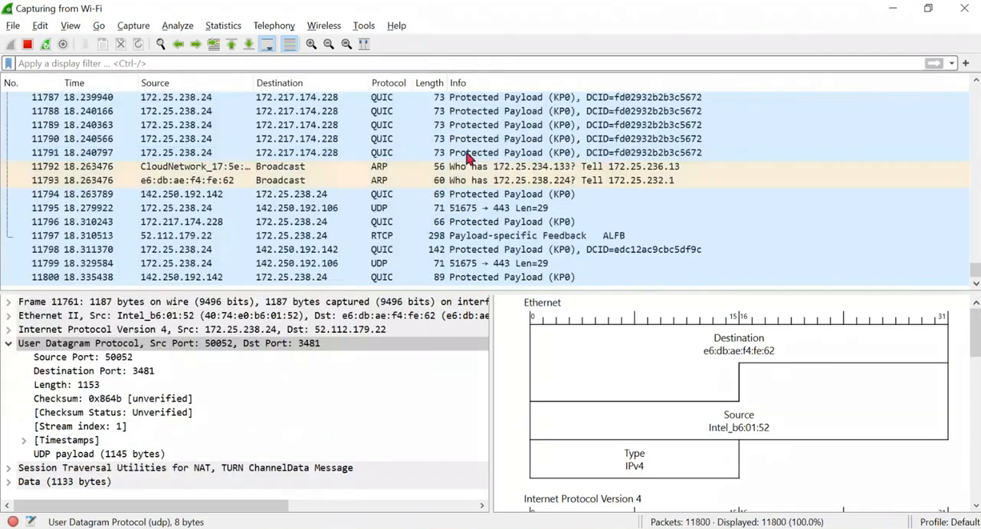
click(28, 45)
scroll(444, 207, down, 1)
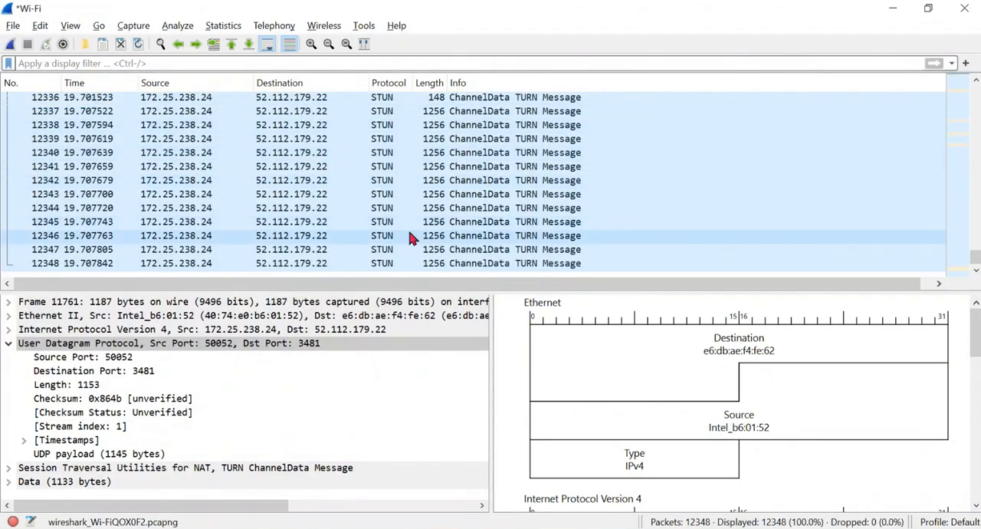
scroll(407, 226, up, 5)
scroll(388, 211, down, 1)
scroll(400, 195, up, 15)
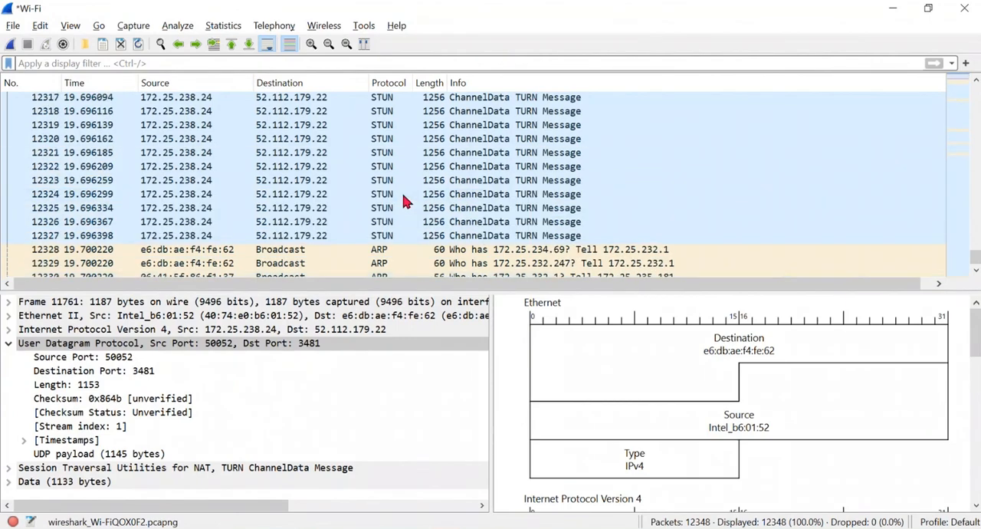
scroll(396, 198, up, 20)
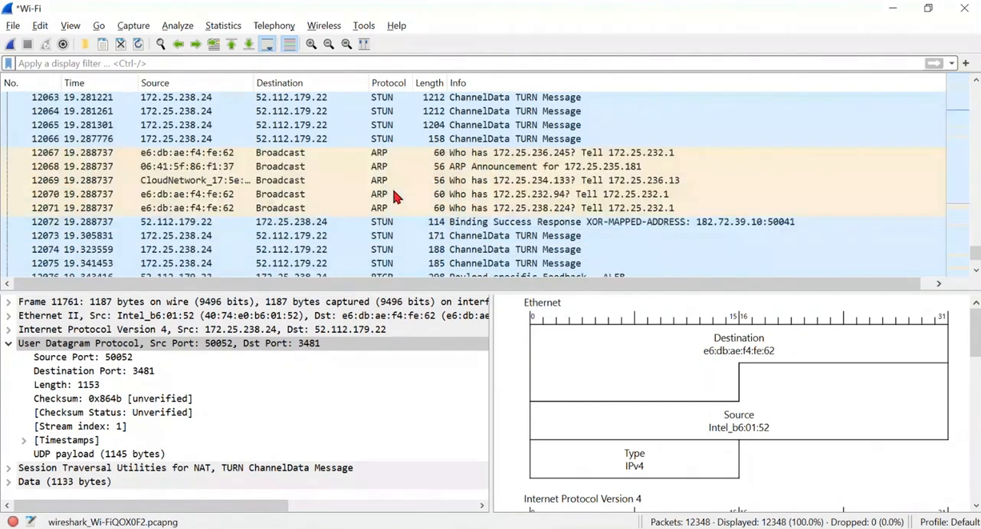
scroll(393, 195, up, 5)
- Filter the new capture by the dns protocol
click(94, 63)
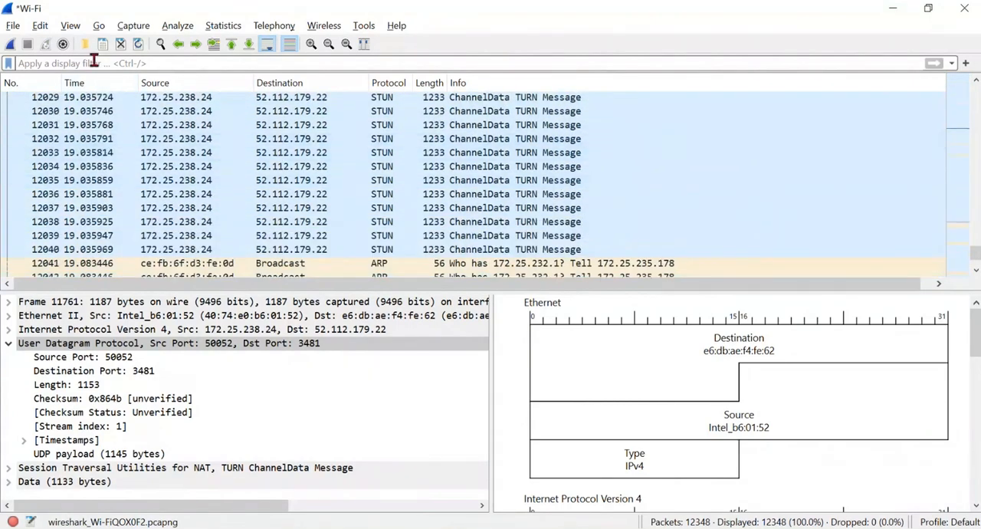
text(dns.)
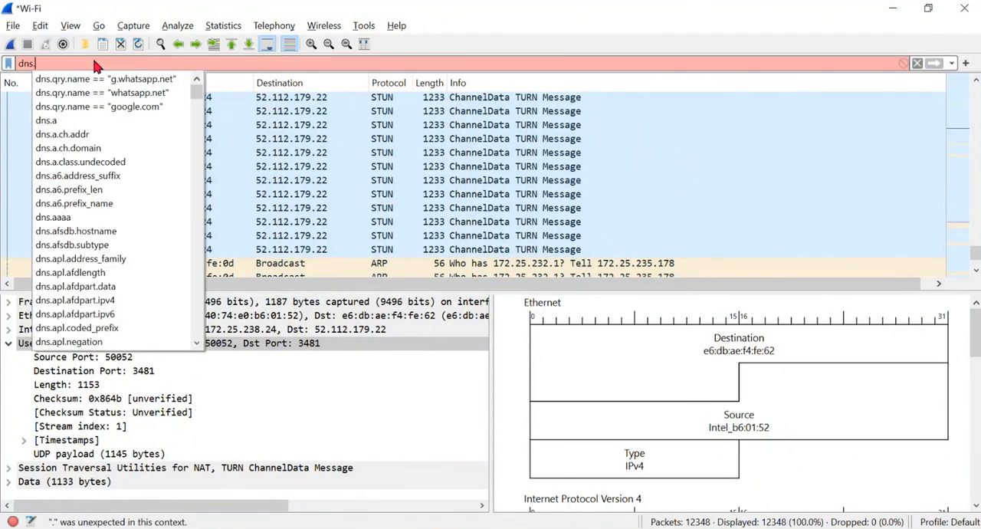
key(BackSpace)
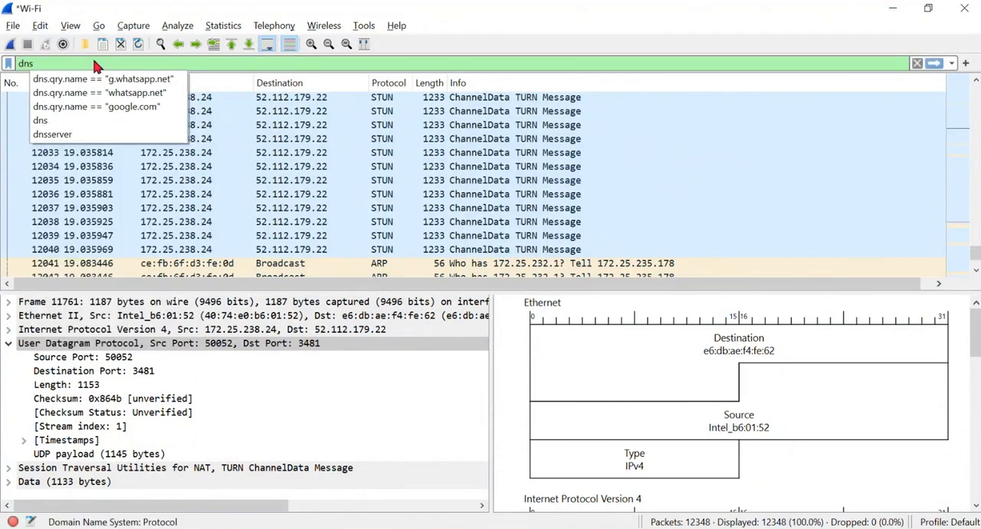
key(Return)
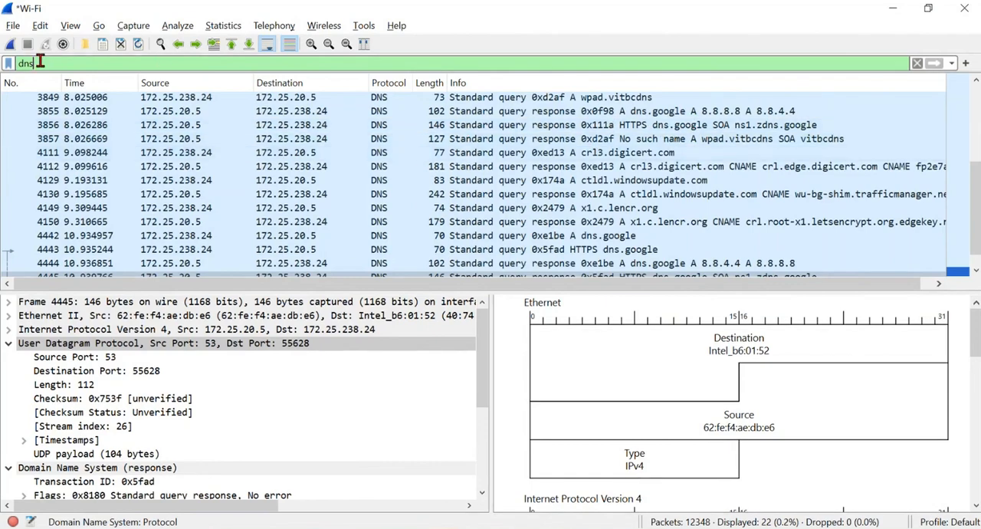
- Change the display filter to dns.qry.name == "youtube.com" and apply it
text(.qry)
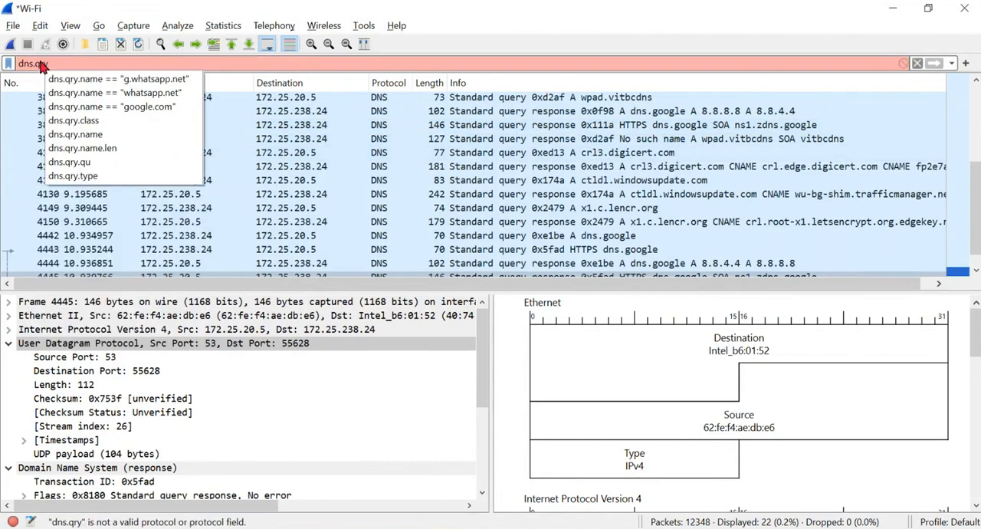
click(123, 79)
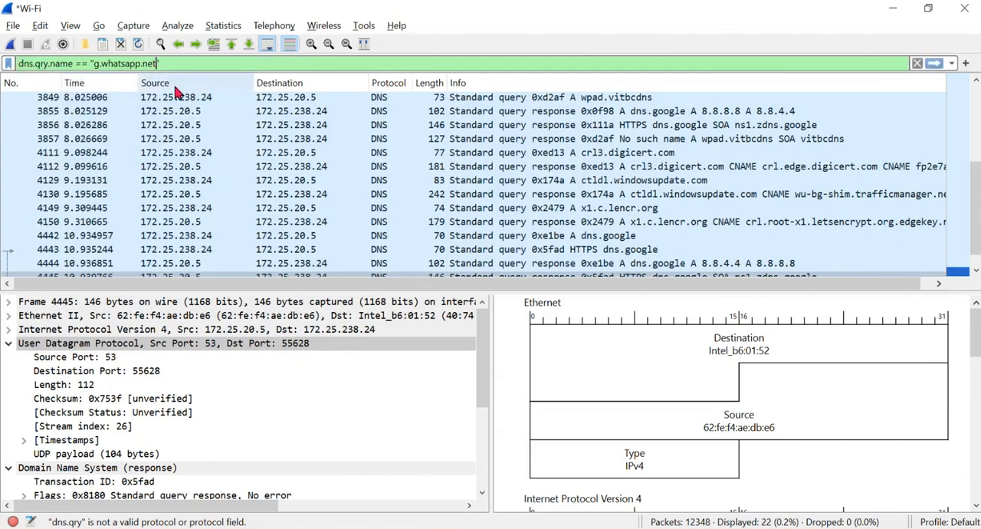
key(BackSpace)
key(BackSpace)
key(BackSpace)
key(BackSpace)
key(BackSpace)
key(BackSpace)
key(BackSpace)
key(BackSpace)
text(youtube)
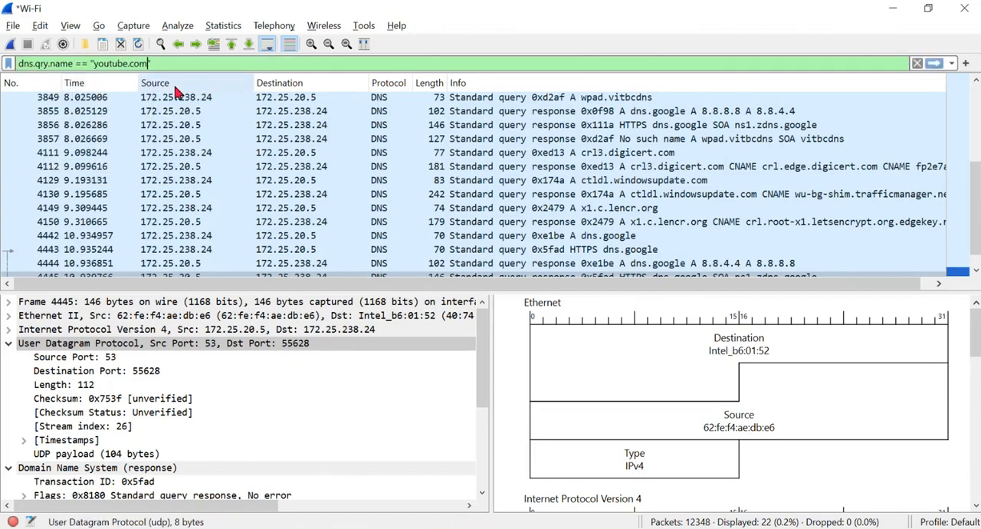
key(Return)
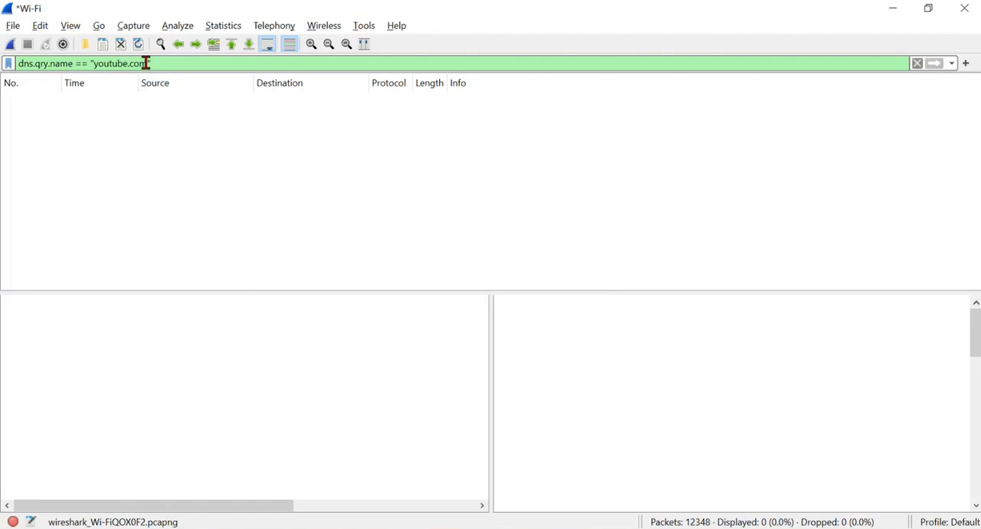
- Clear the youtube.com filter and start another Wi-Fi capture without saving the current packets
key(BackSpace)
key(BackSpace)
key(BackSpace)
key(BackSpace)
key(BackSpace)
key(BackSpace)
key(BackSpace)
key(BackSpace)
key(BackSpace)
key(BackSpace)
key(BackSpace)
key(BackSpace)
key(BackSpace)
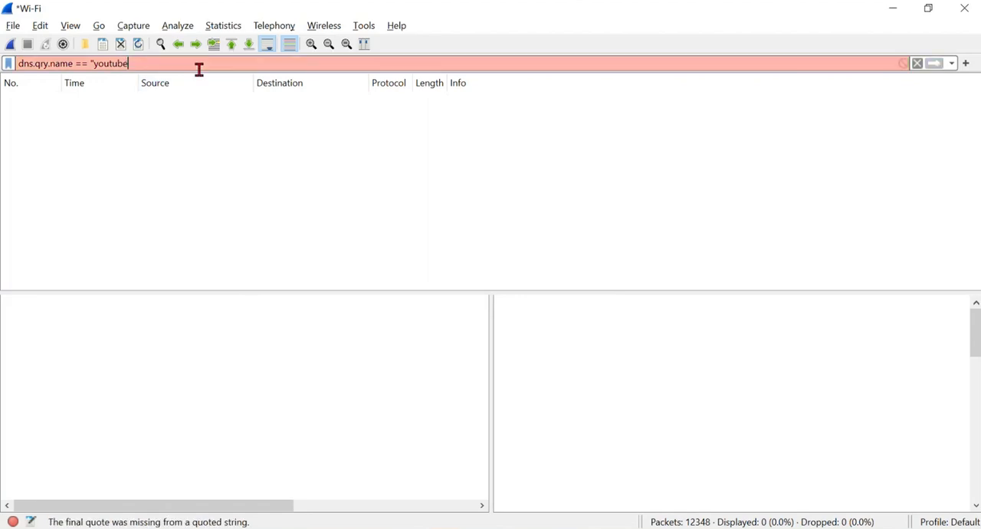
click(917, 63)
click(10, 44)
click(507, 279)
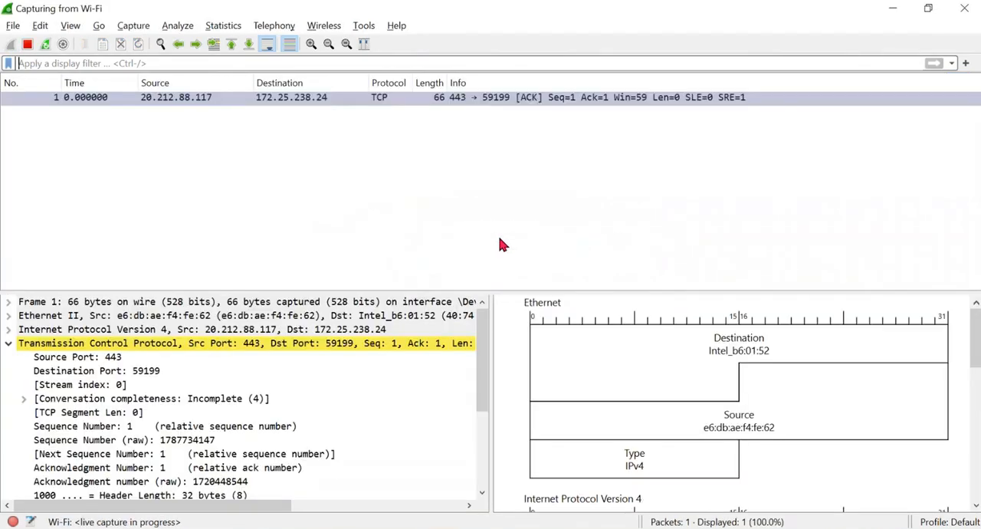
- Switch to the InPrivate browser window and load youtube.com in the empty tab
mouse_move(358, 527)
click(415, 458)
click(470, 16)
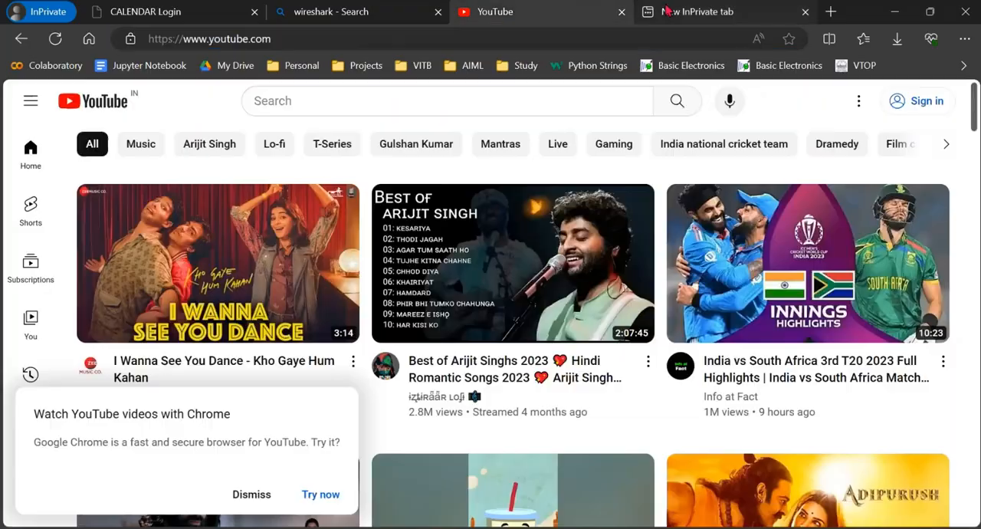
click(674, 13)
text(yo)
key(Return)
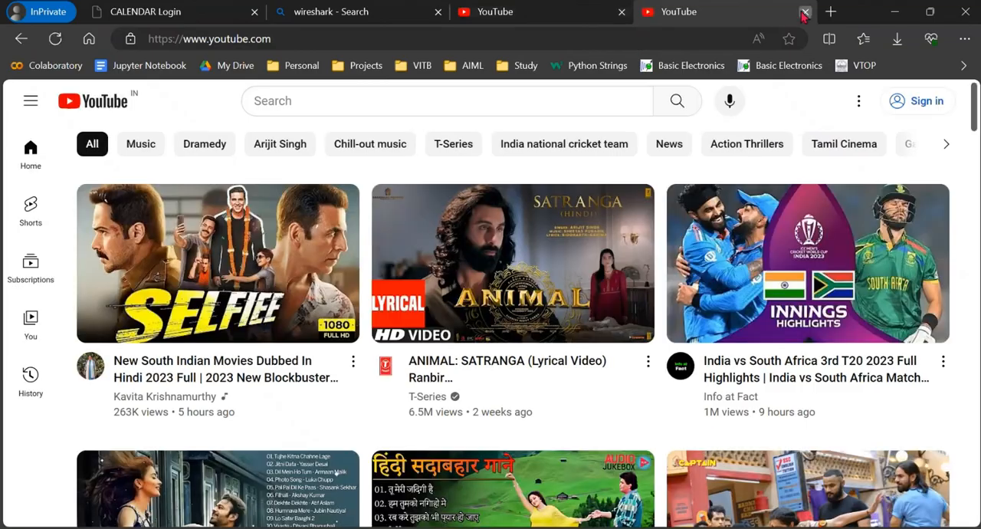
- Close both YouTube tabs and return to the running capture in Wireshark
click(804, 11)
click(622, 13)
click(894, 11)
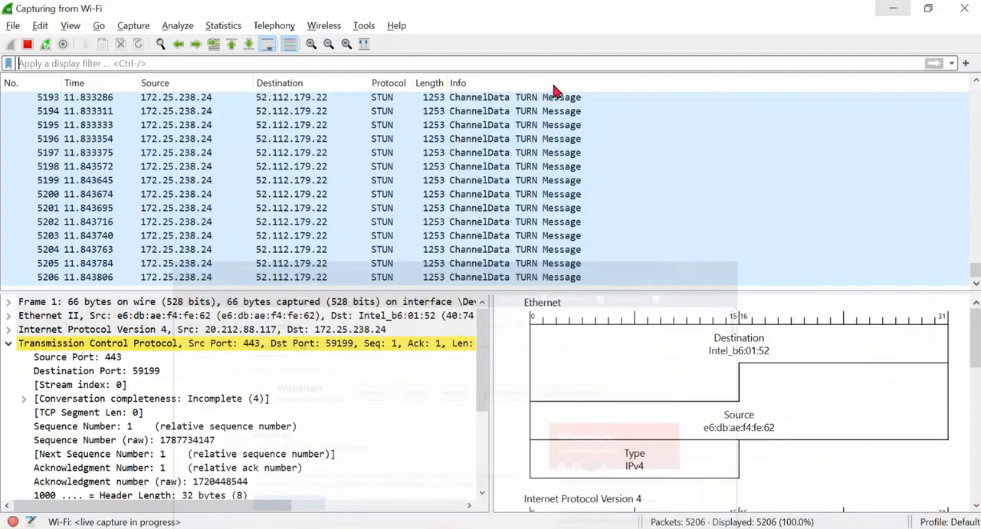
- Switch to the personal-profile Edge window, load youtube.com in a new tab, and return to the running capture in Wireshark
mouse_move(355, 523)
click(268, 473)
click(833, 12)
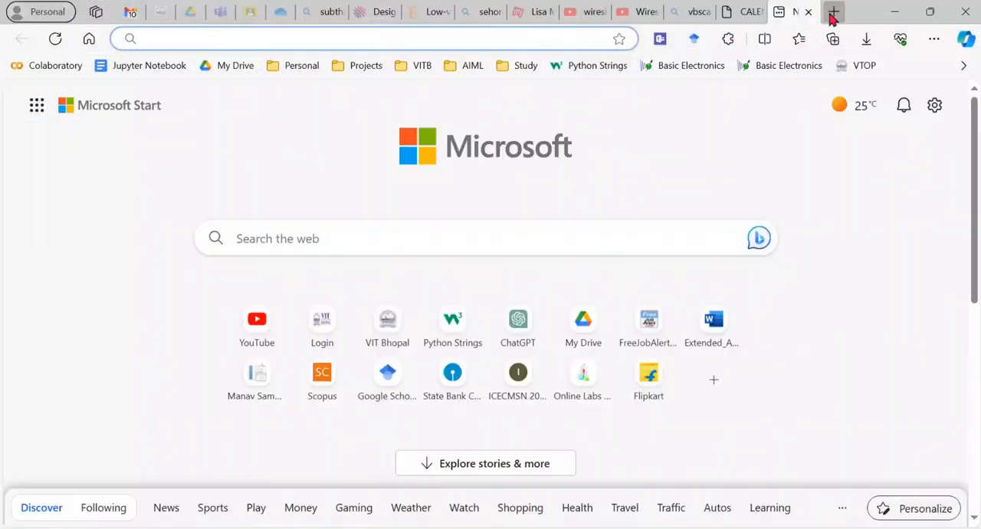
text(you)
key(Return)
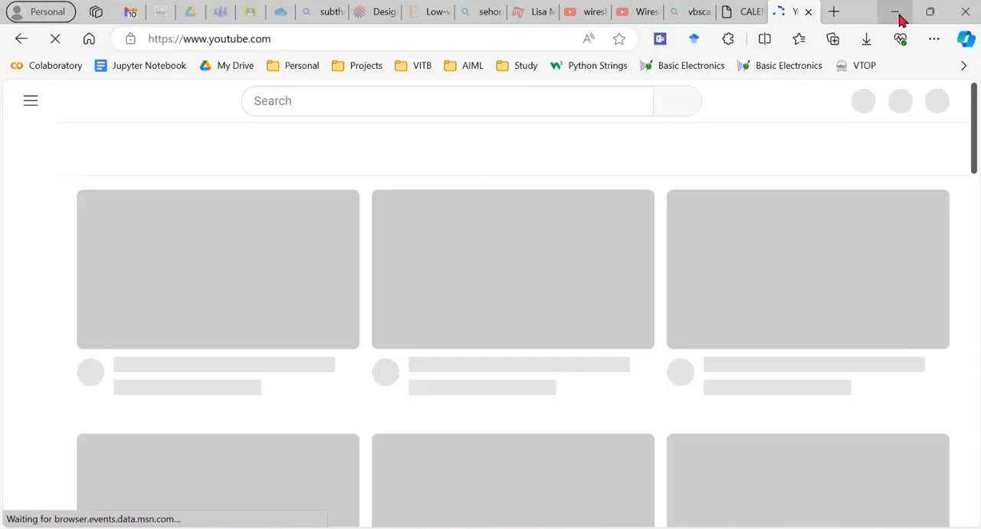
click(895, 12)
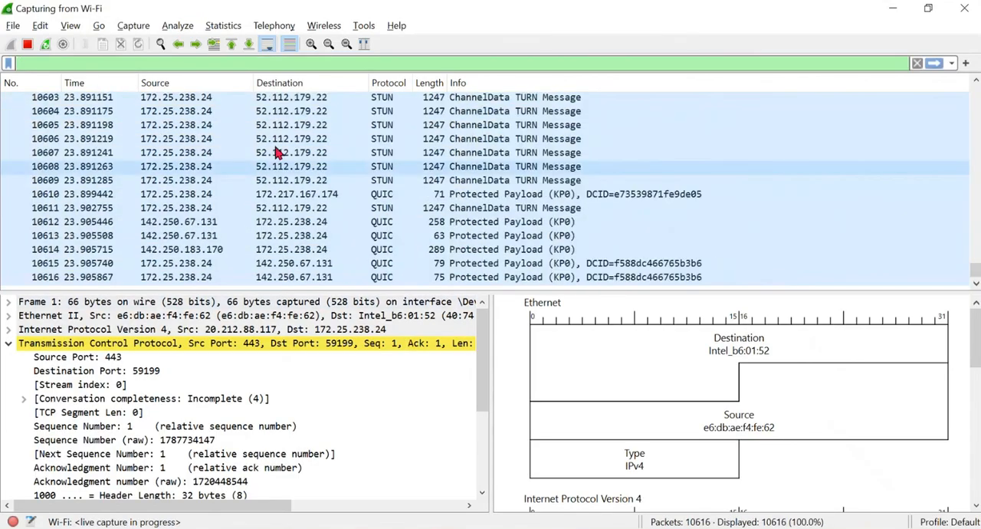
- Stop the Wi-Fi capture and apply the display filter dns.qry.name == "youtube.com"
click(29, 44)
click(140, 63)
text(dn)
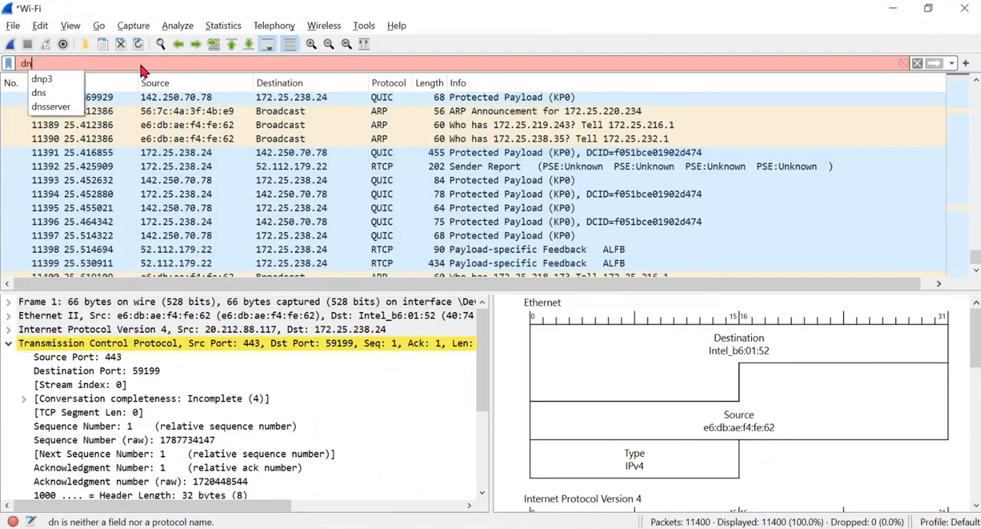
text(s.qry)
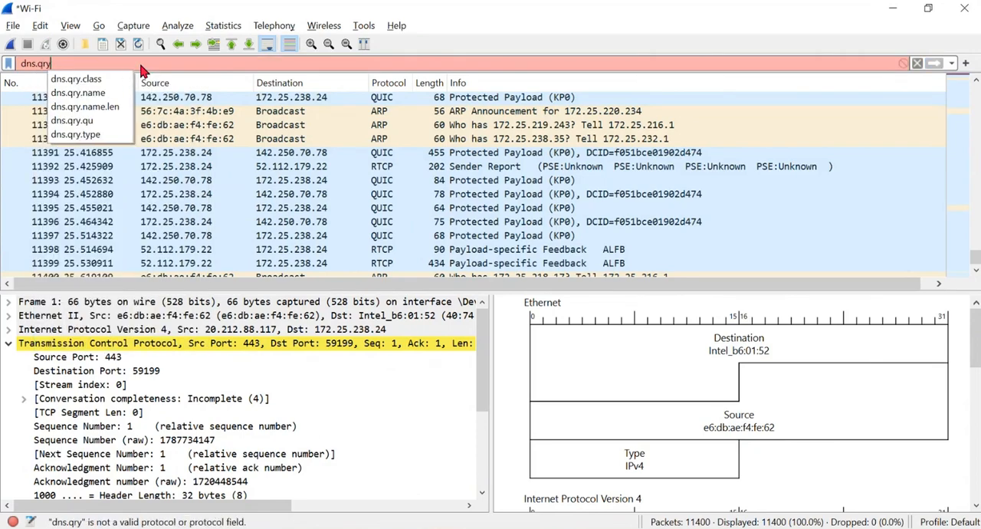
key(Down)
key(Down)
key(Return)
text(== "youtube.co)
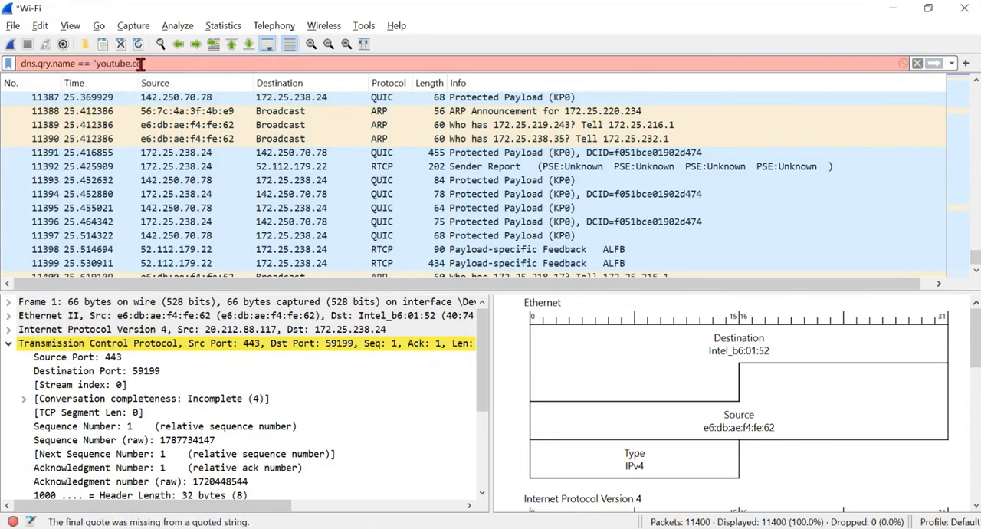
text(m")
key(Return)
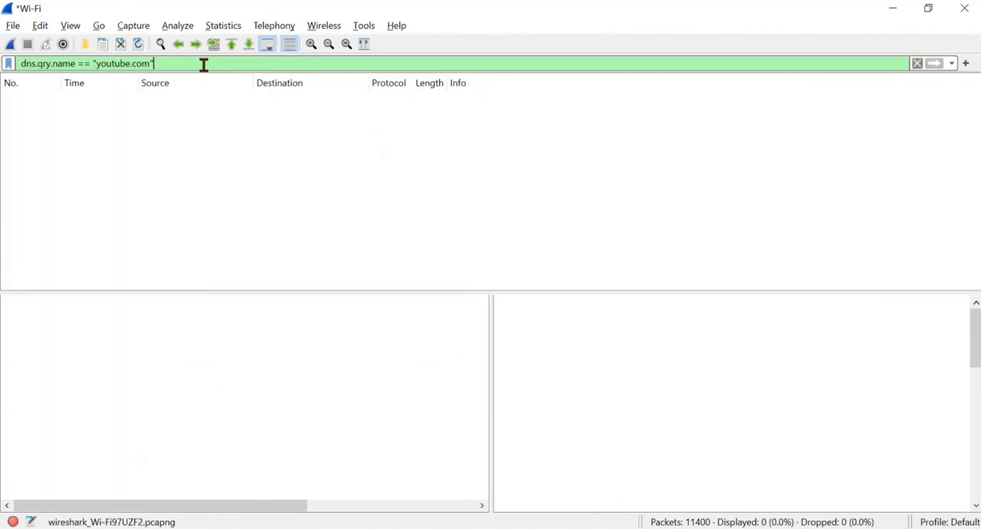
- Shorten the display filter to dns and apply it to the stopped capture
key(BackSpace)
key(BackSpace)
key(BackSpace)
key(BackSpace)
key(BackSpace)
key(BackSpace)
key(BackSpace)
key(BackSpace)
key(BackSpace)
key(BackSpace)
key(BackSpace)
key(BackSpace)
key(BackSpace)
key(BackSpace)
key(BackSpace)
key(BackSpace)
key(BackSpace)
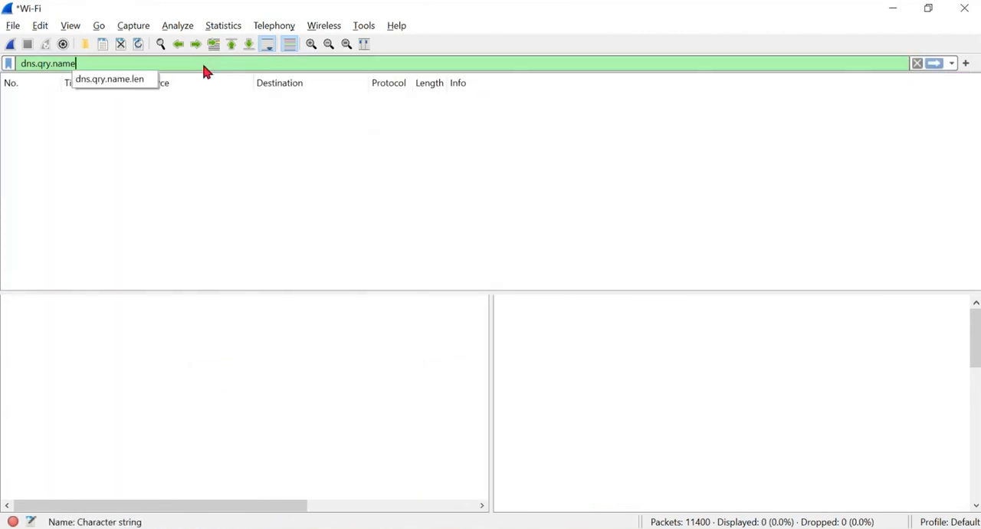
key(BackSpace)
key(BackSpace)
key(BackSpace)
key(BackSpace)
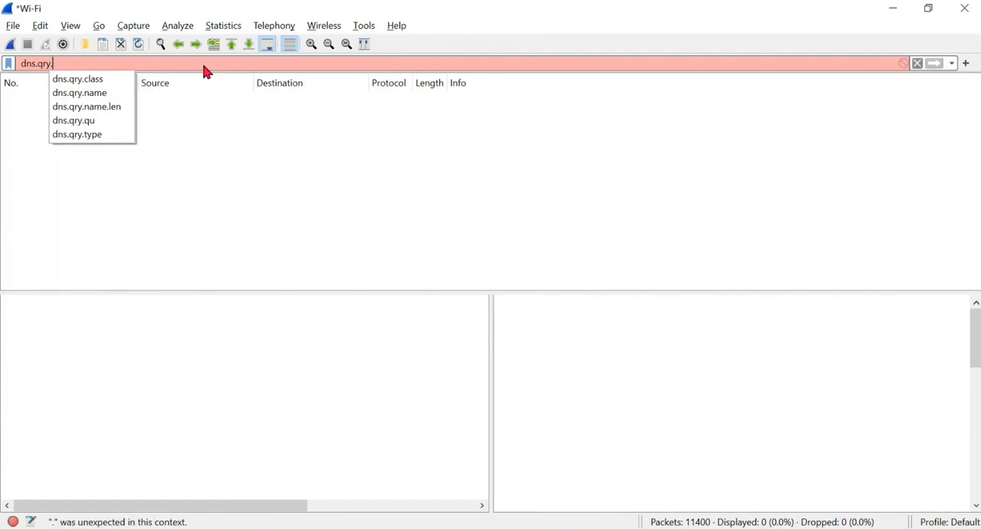
key(BackSpace)
text(.name)
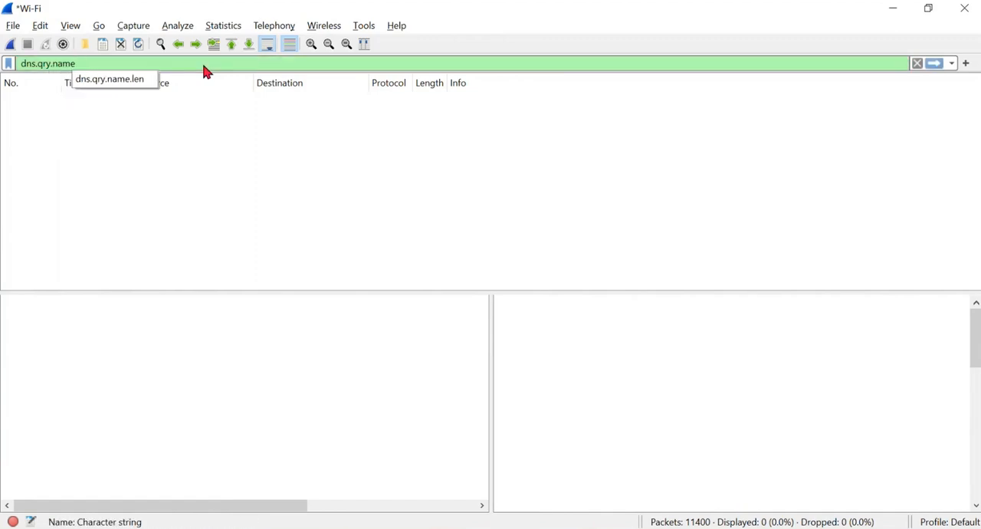
key(BackSpace)
key(BackSpace)
key(BackSpace)
key(BackSpace)
key(BackSpace)
key(BackSpace)
key(BackSpace)
key(BackSpace)
key(BackSpace)
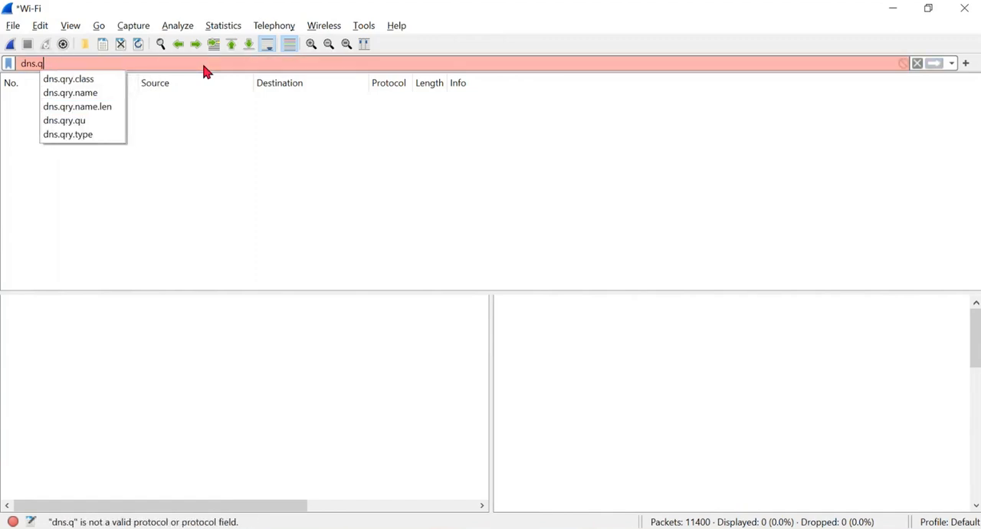
key(Return)
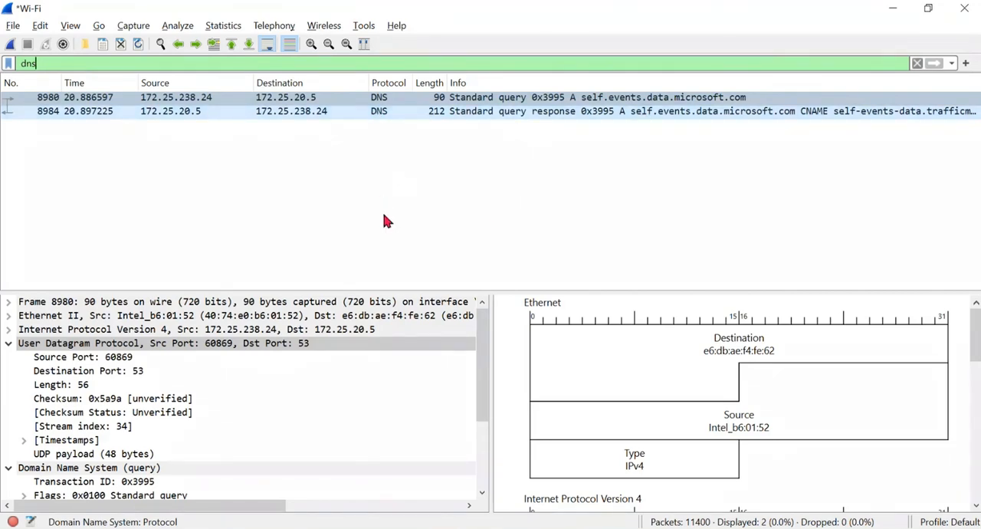
- Start a new Wi-Fi capture without saving the current packets and clear the dns display filter
click(11, 44)
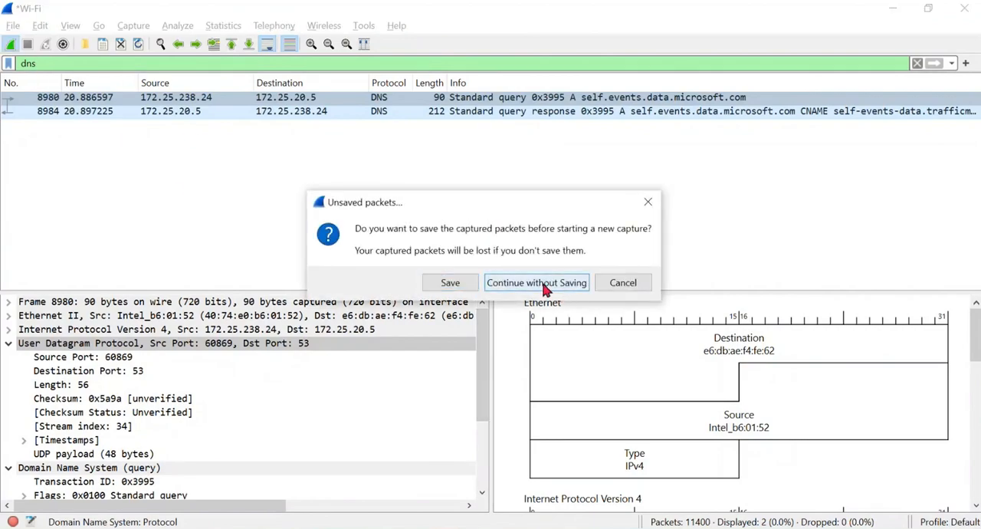
click(545, 282)
click(33, 65)
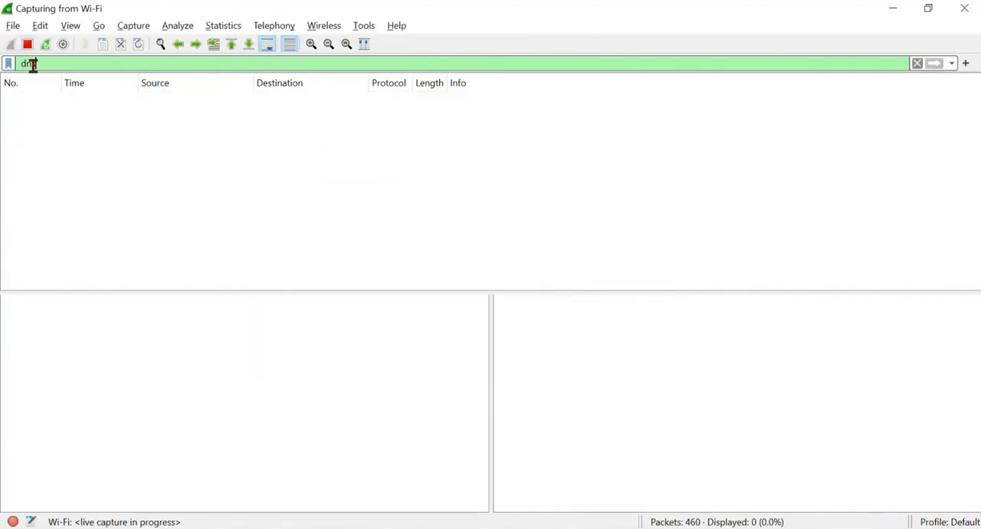
key(BackSpace)
key(BackSpace)
key(BackSpace)
key(Return)
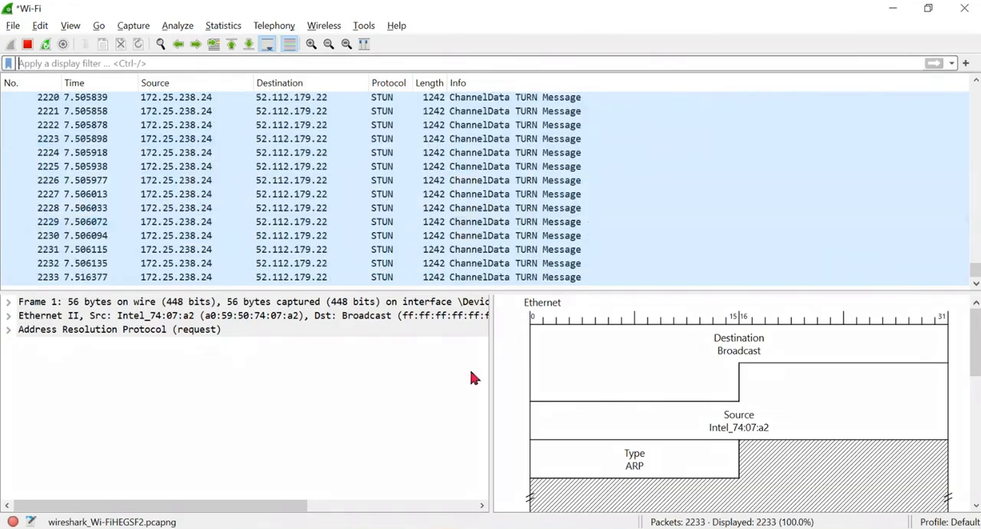
- Reload youtube.com in the Edge window, open an empty tab, and return to the running capture in Wireshark
mouse_move(345, 528)
click(329, 494)
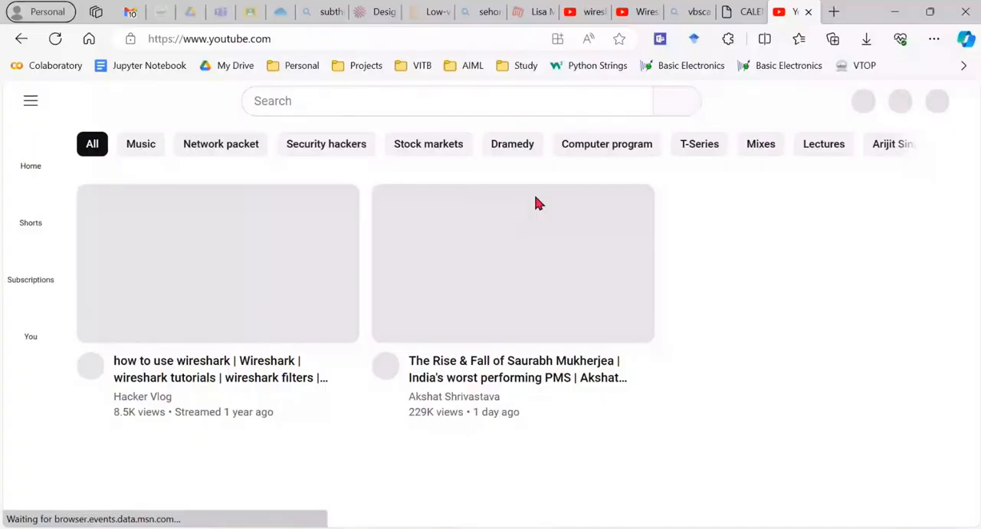
click(450, 38)
key(Return)
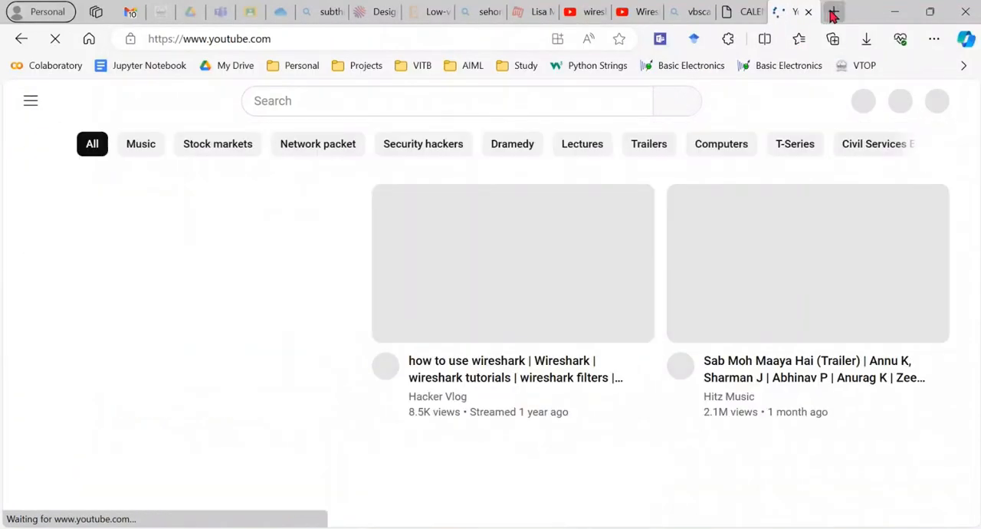
click(833, 11)
click(894, 11)
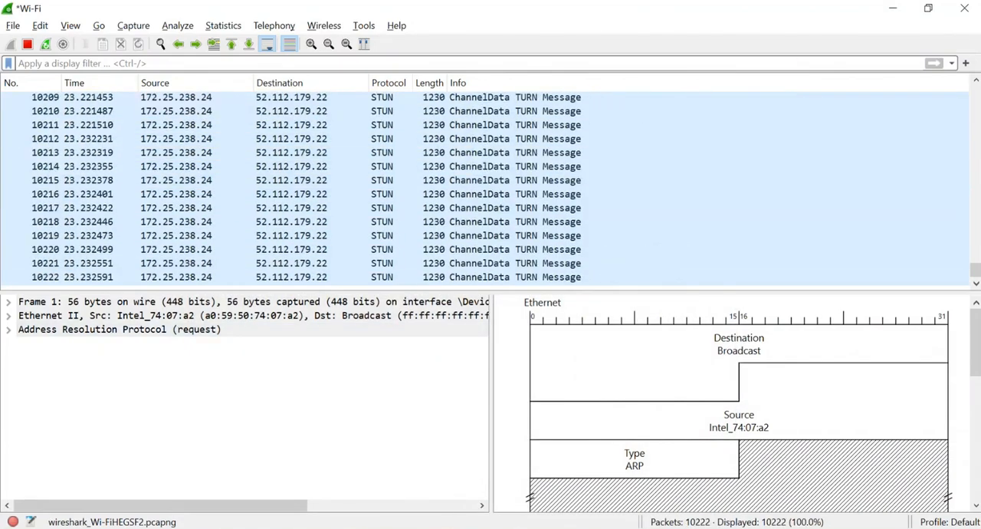
- Open Command Prompt, run ping youtube.com, and close the window once the ping has finished
click(127, 528)
text(cmd)
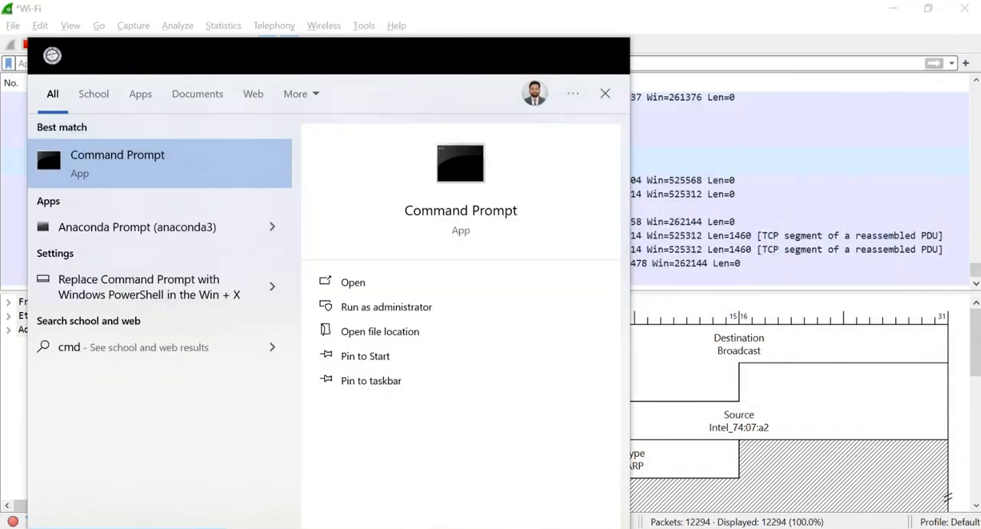
key(Return)
text(ping)
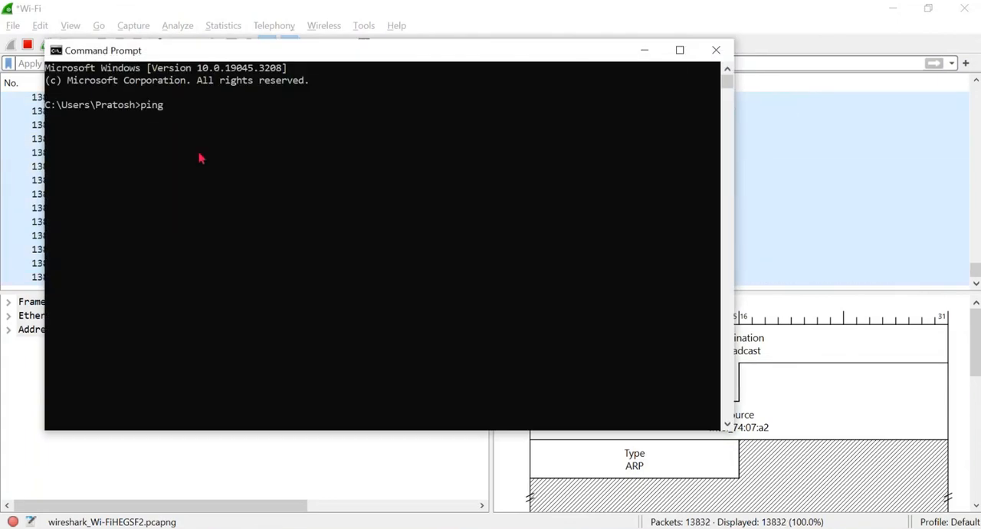
text( youtube.com)
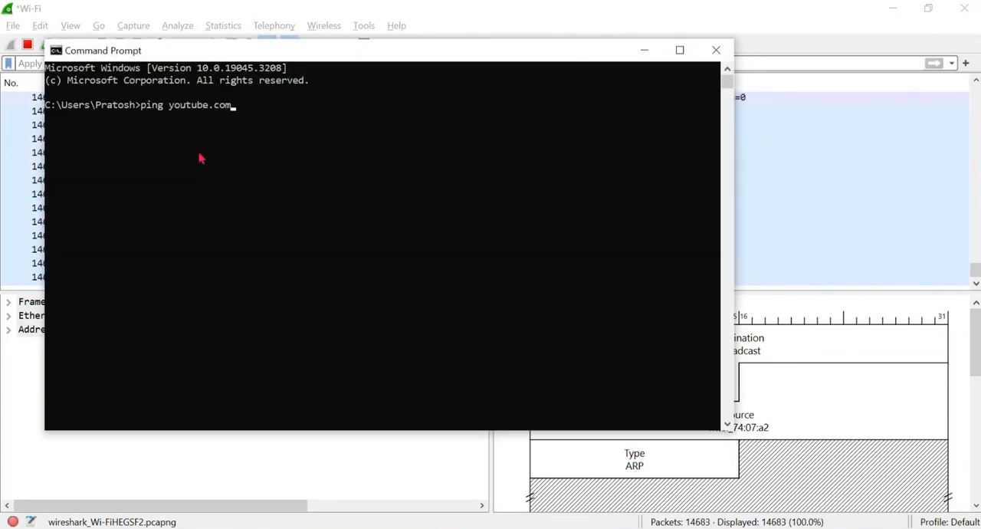
key(Return)
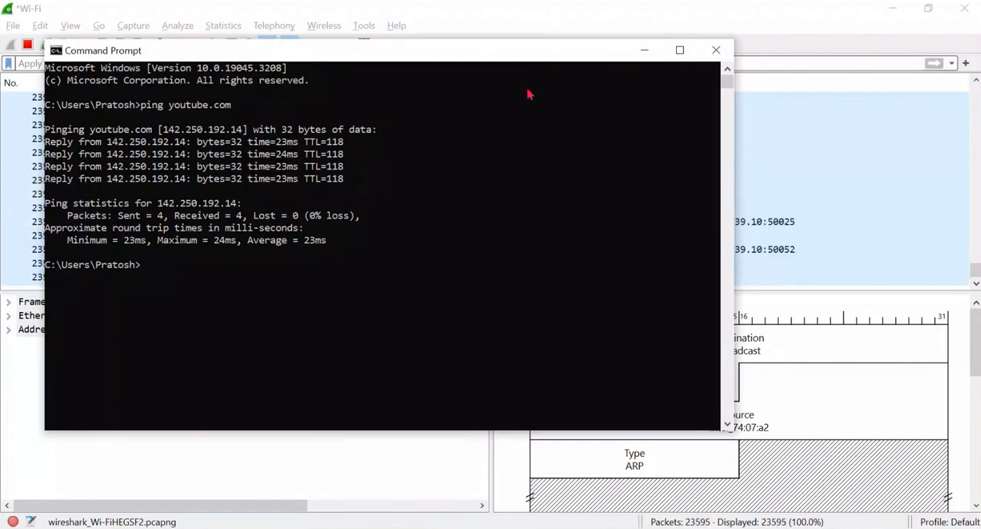
click(715, 51)
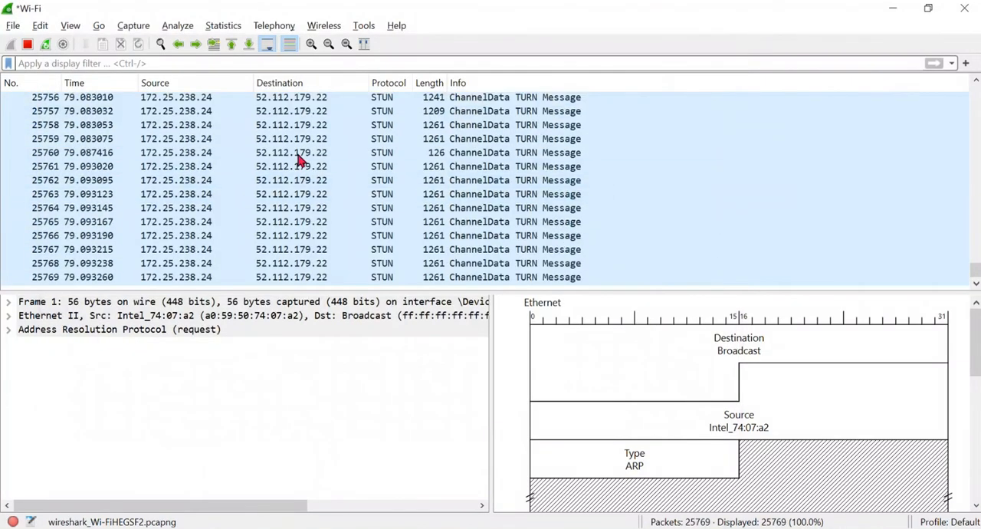
- Filter the stopped capture by dns.qry.name == "youtube.com" and select the DNS response sent from 8.8.8.8
click(27, 45)
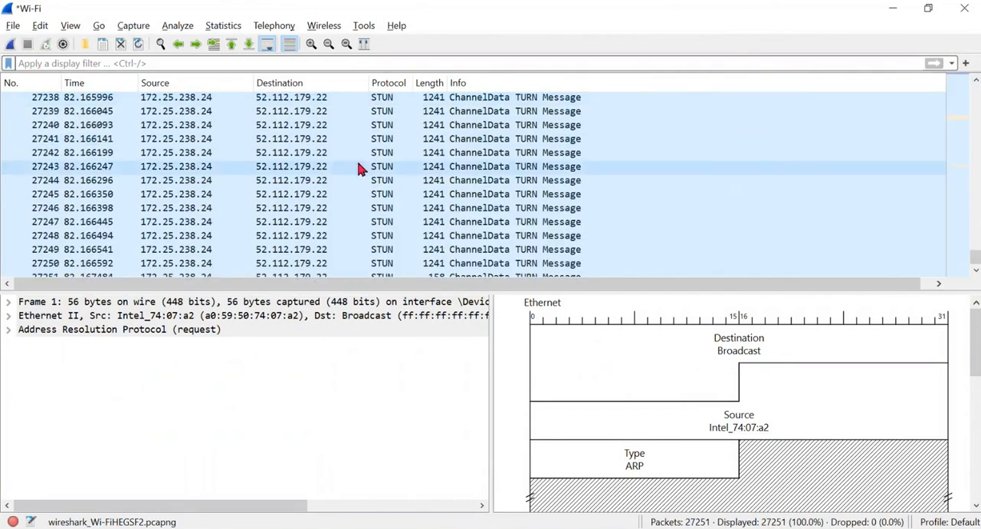
click(205, 64)
text(dns)
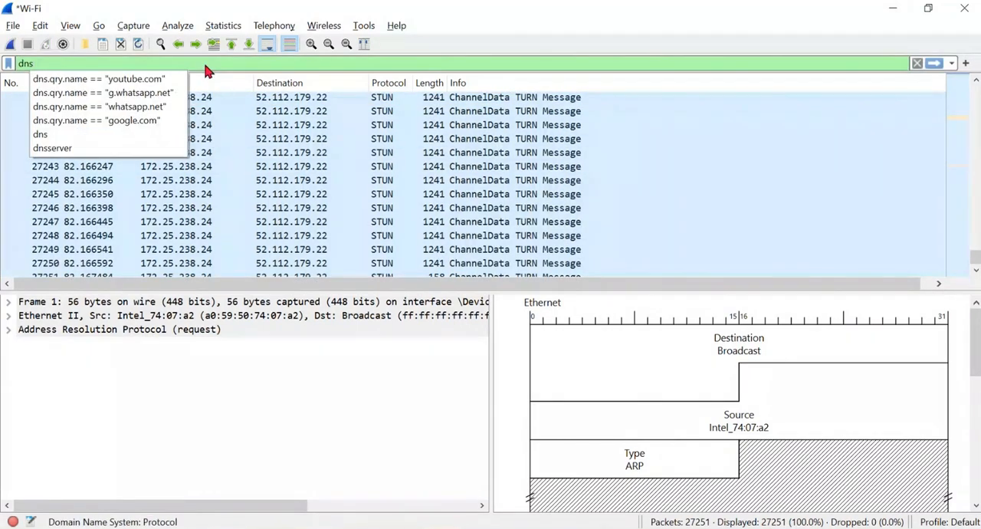
key(Down)
key(Return)
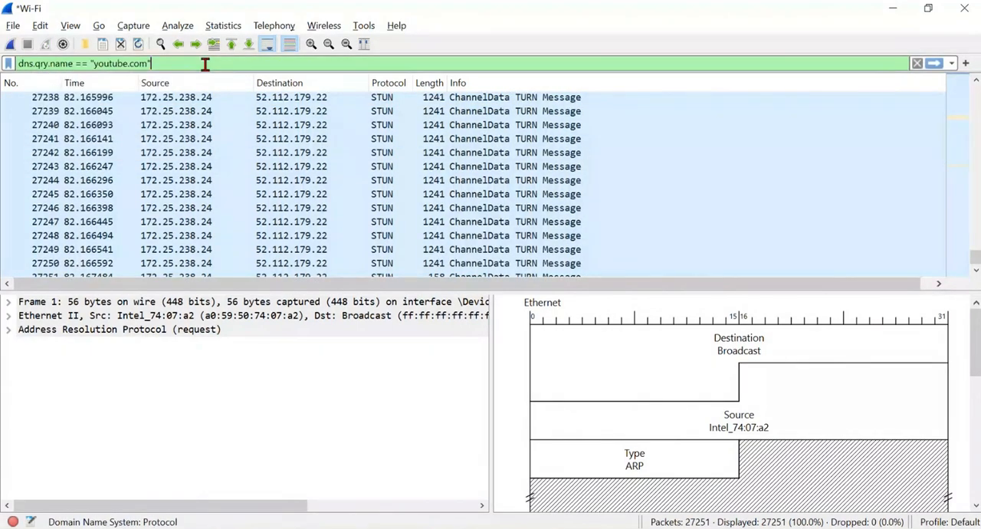
key(Return)
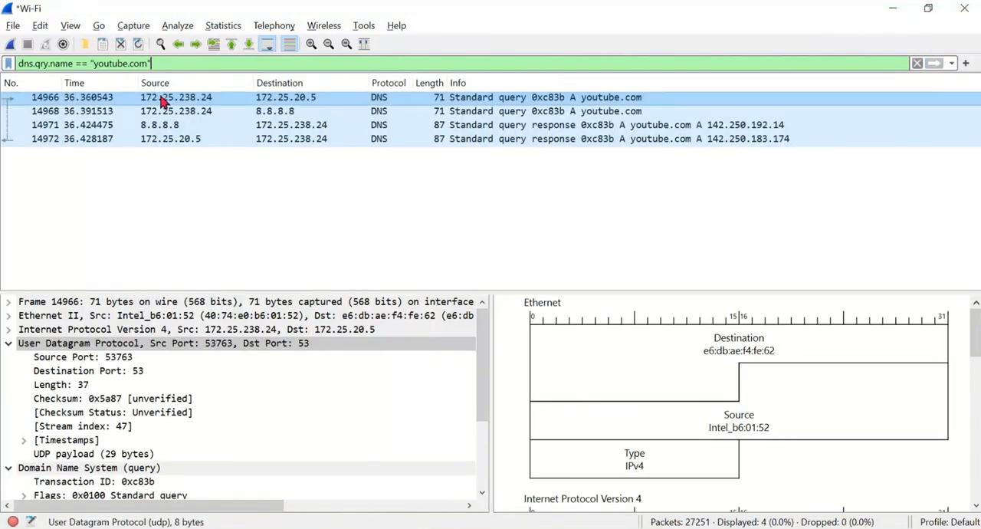
click(344, 126)
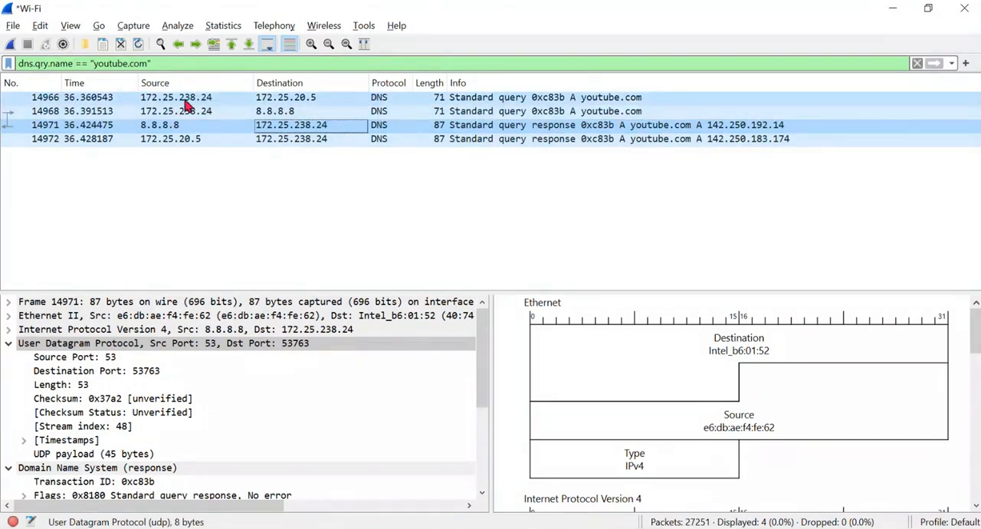
- Switch to Windows Settings and open the properties of the connected VITBPL Wi-Fi network
key(alt+Tab)
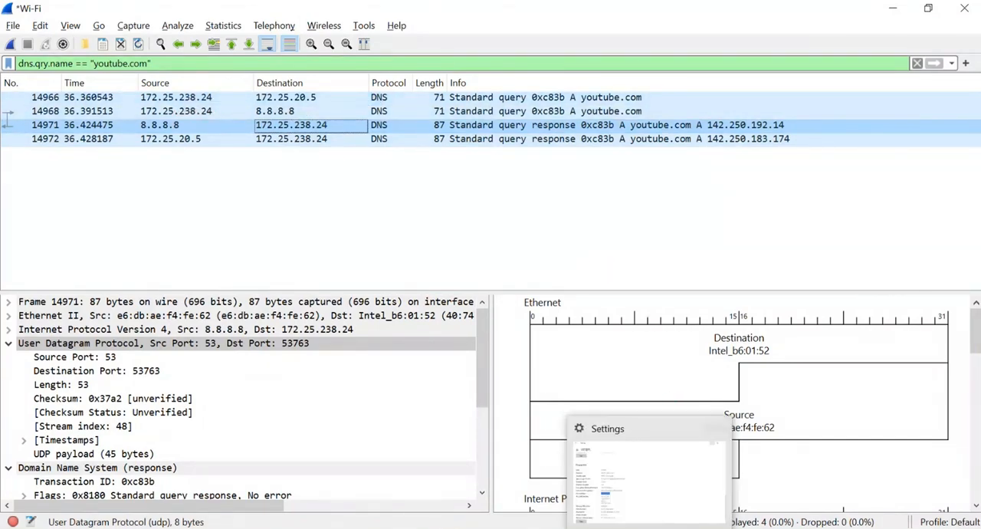
click(26, 54)
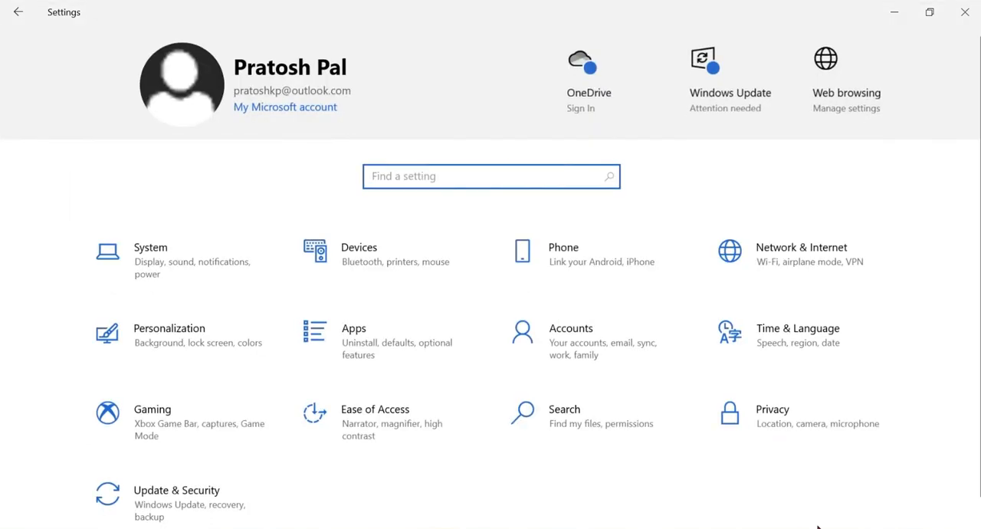
click(813, 523)
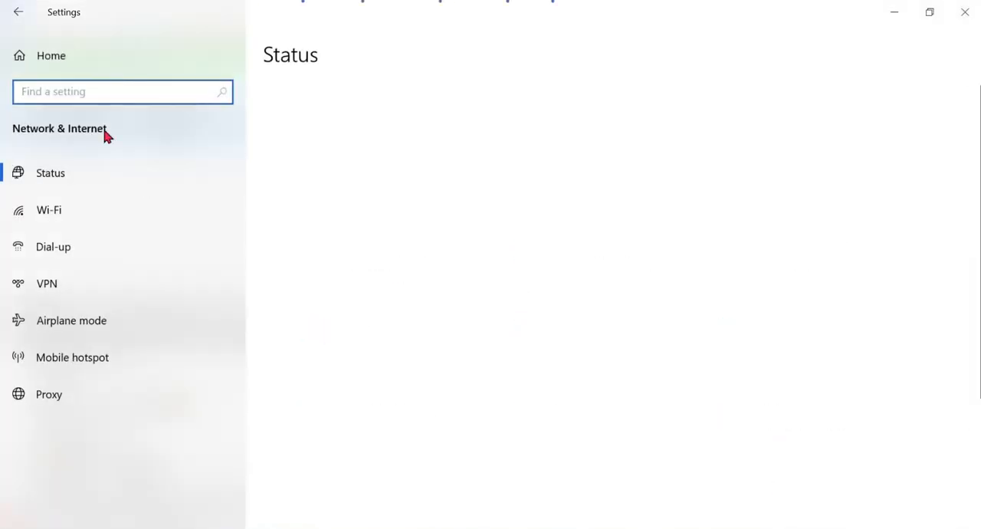
click(269, 311)
scroll(268, 302, down, 10)
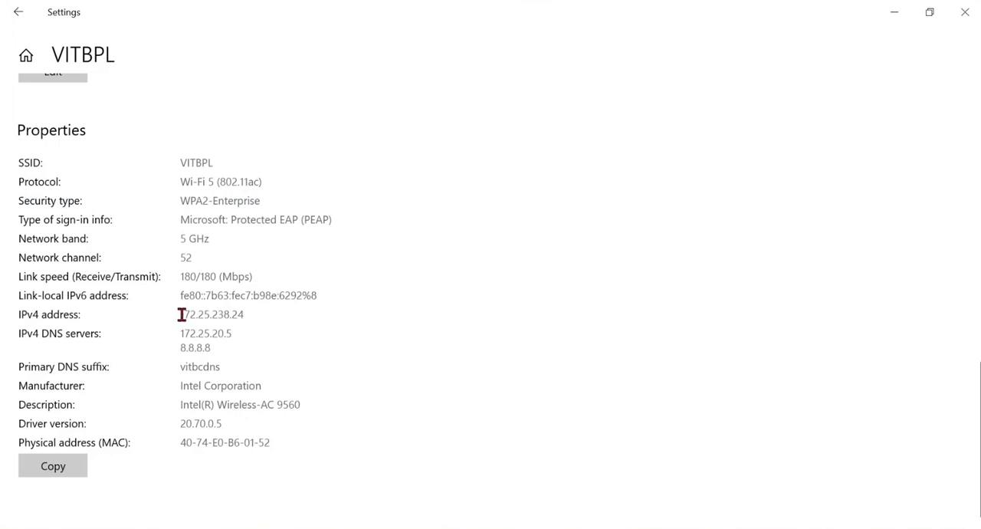
- Examine the Wi-Fi network's IPv4 address, IP assignment method and IPv4 DNS servers
drag(182, 314, 247, 313)
scroll(50, 157, up, 1)
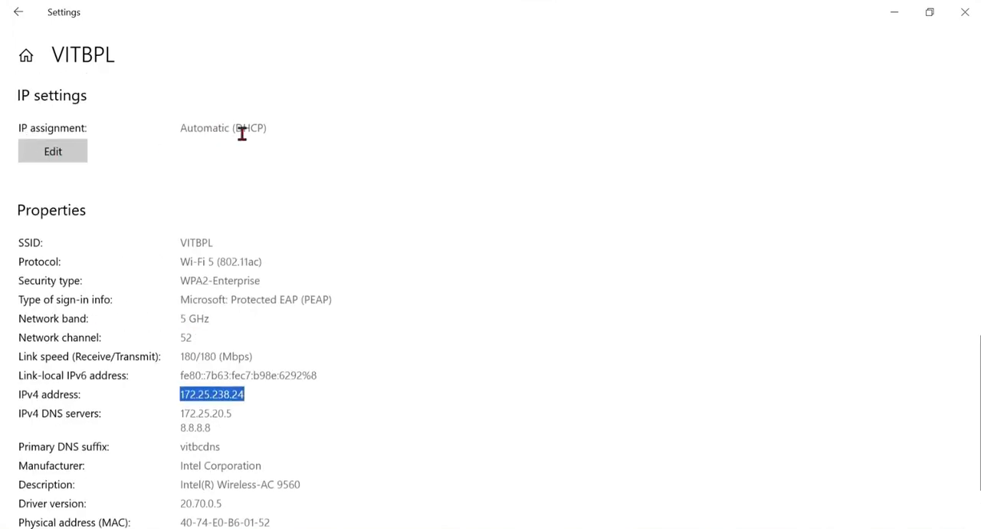
drag(263, 130, 243, 131)
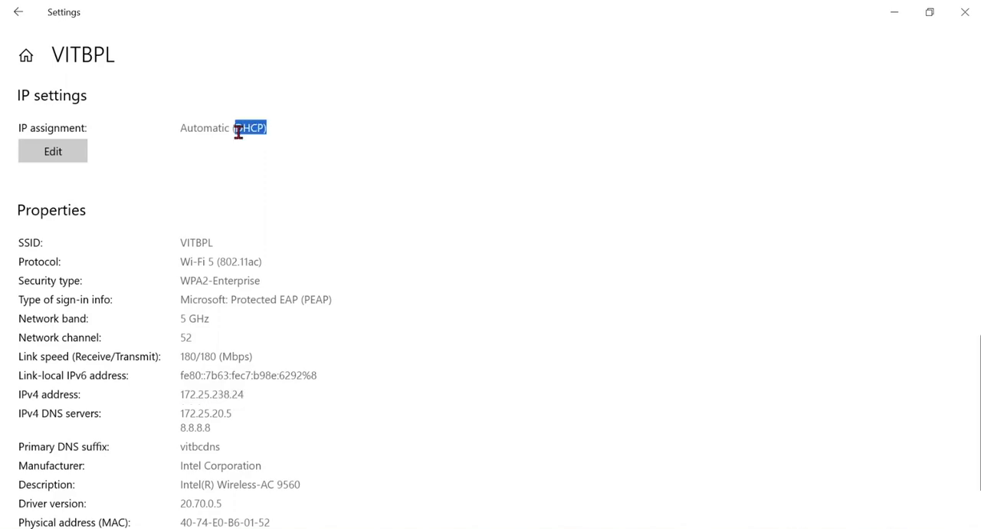
scroll(234, 341, down, 1)
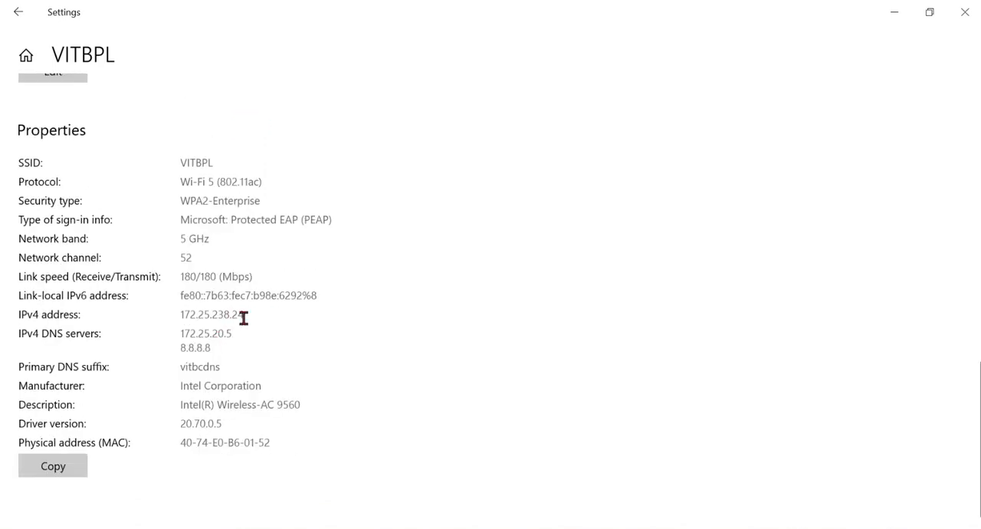
- Open the Wi-Fi network's IP settings for editing, change the assignment to Manual and turn on IPv4
scroll(243, 318, up, 1)
click(53, 158)
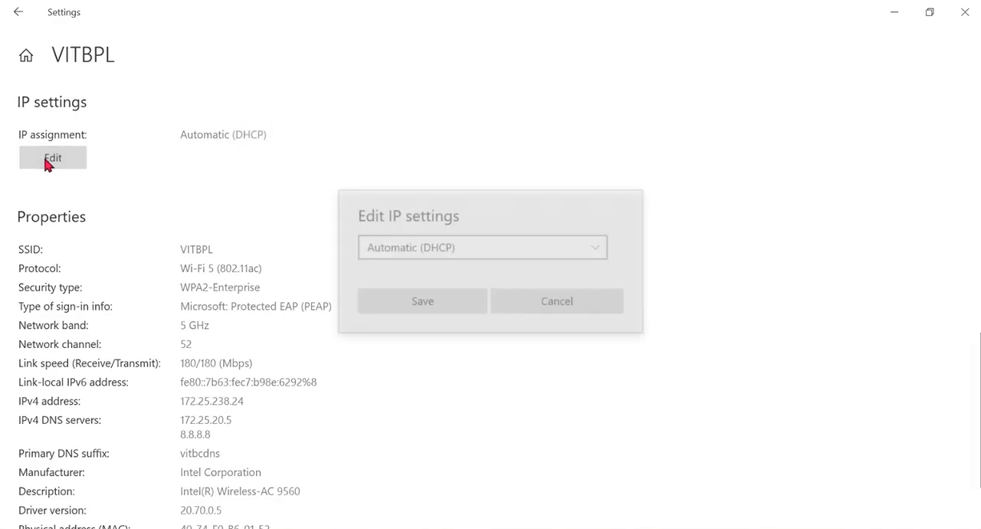
click(416, 255)
click(415, 276)
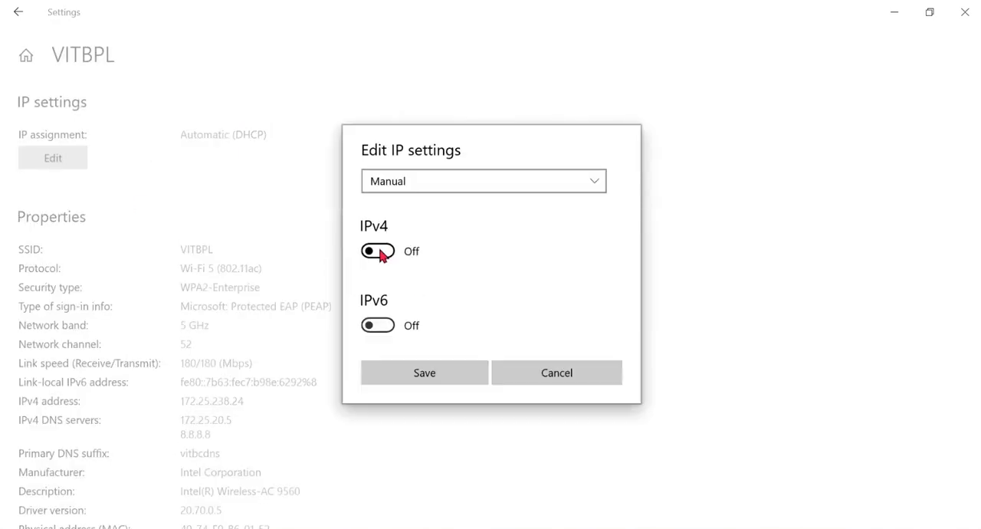
click(381, 253)
- Enter 192.168.10.21 as the manual IPv4 address and highlight its network portion
click(422, 184)
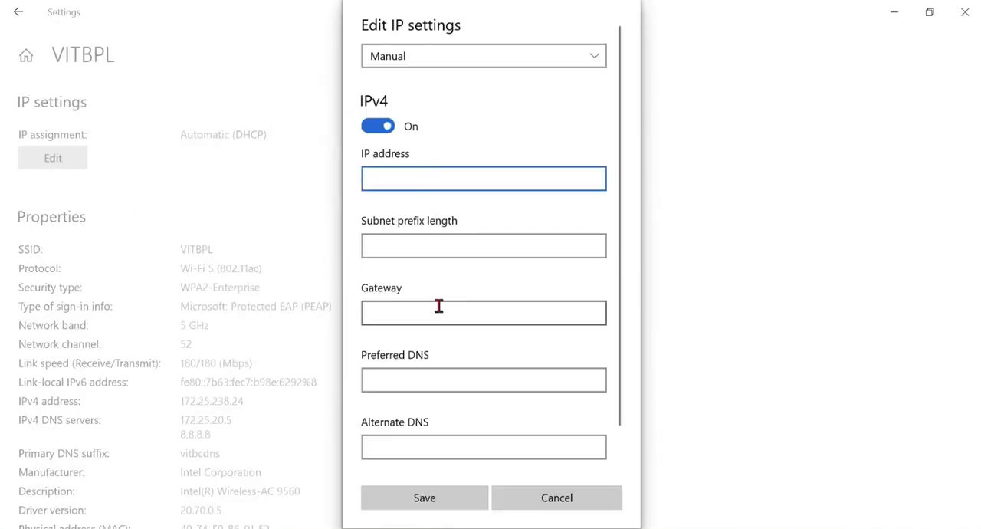
click(406, 238)
click(403, 172)
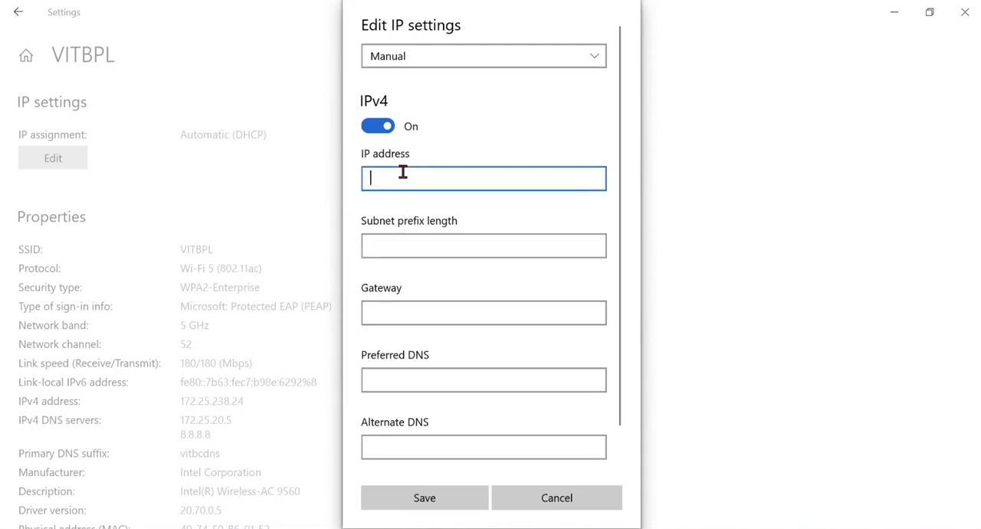
text(192.168.10.21)
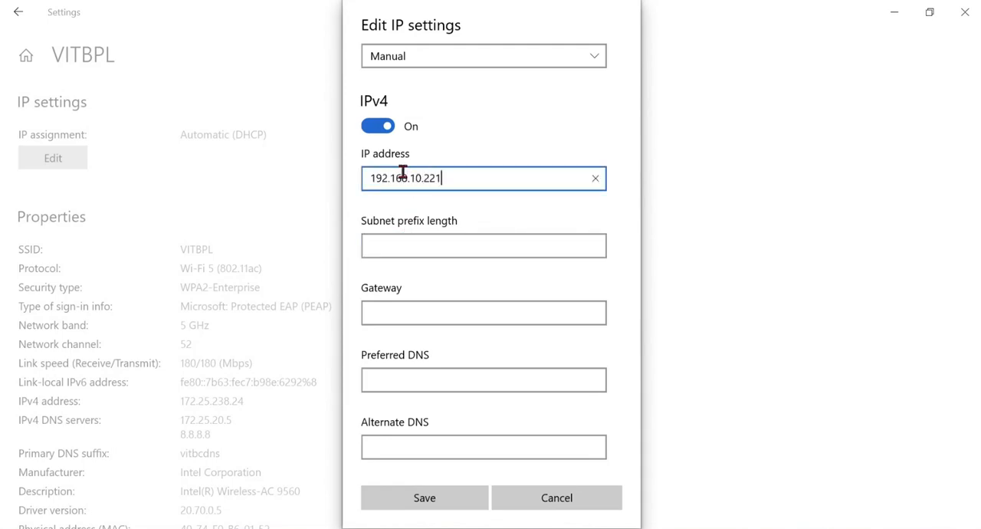
click(457, 244)
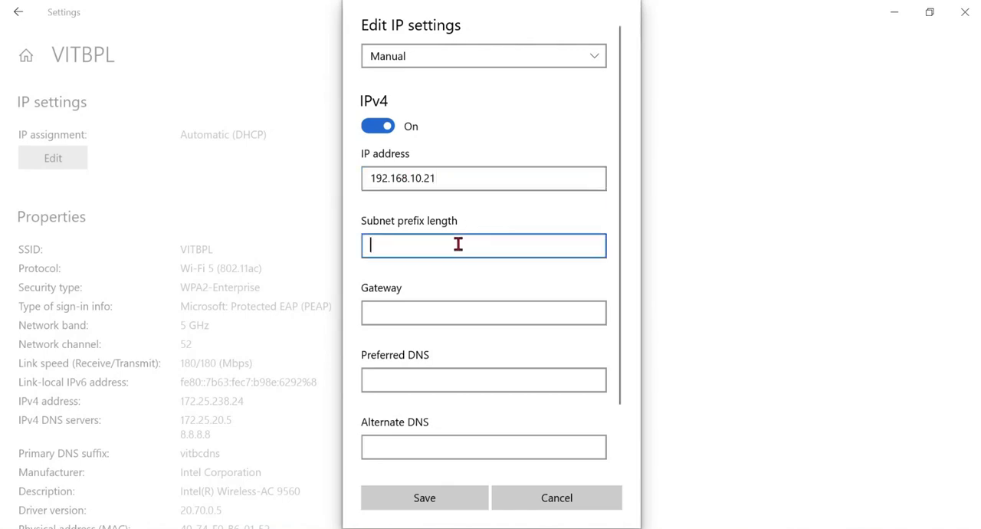
drag(371, 177, 411, 178)
click(388, 178)
double_click(388, 177)
- Set the manual IPv4 subnet prefix length to 255.255.255.0
click(396, 244)
text(255.255.255)
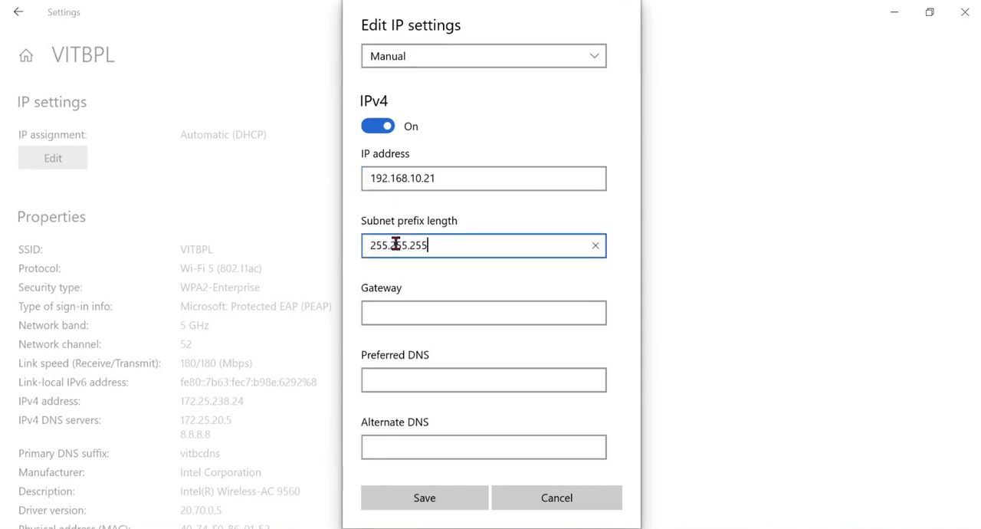
text(.0)
click(495, 311)
scroll(495, 309, down, 3)
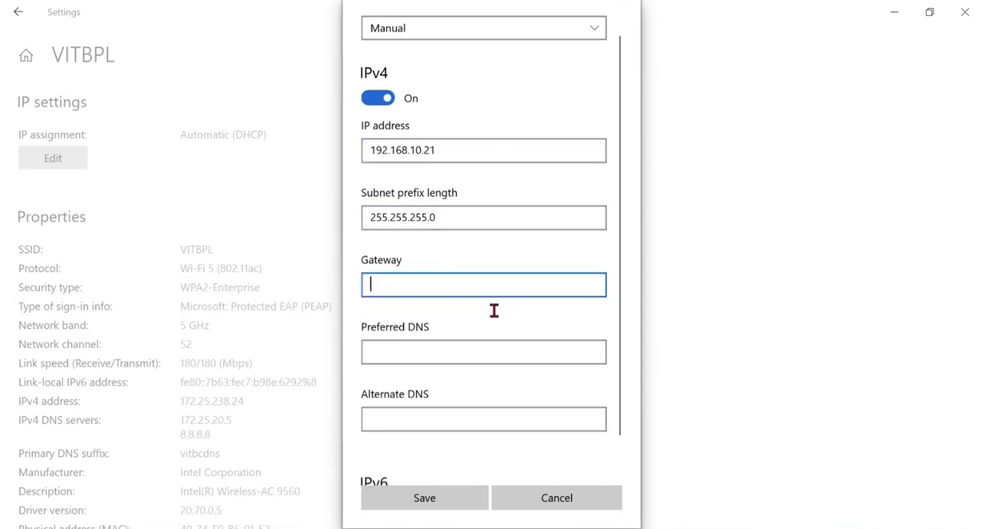
- Try to save the manual IP settings with the gateway left blank, review the remaining fields and cancel the edit
click(430, 504)
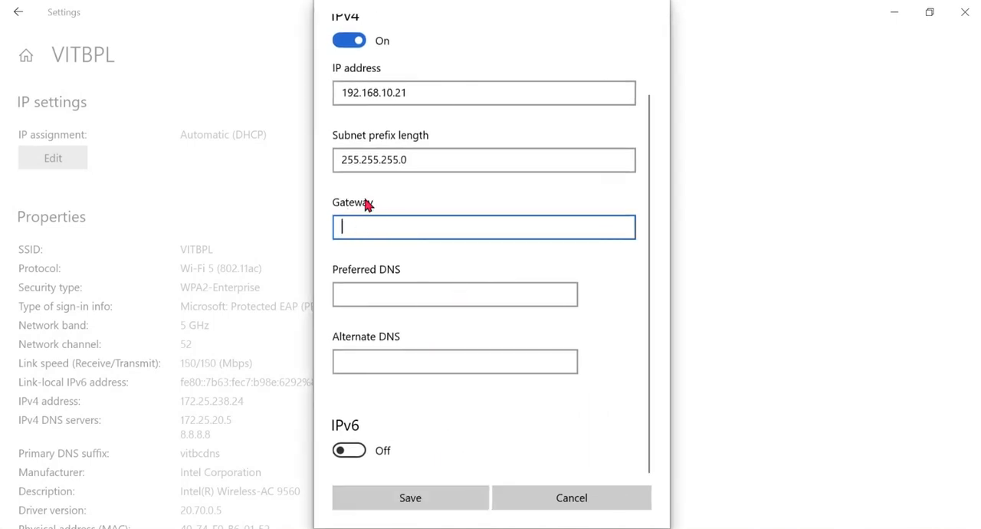
scroll(381, 246, up, 2)
scroll(391, 283, down, 2)
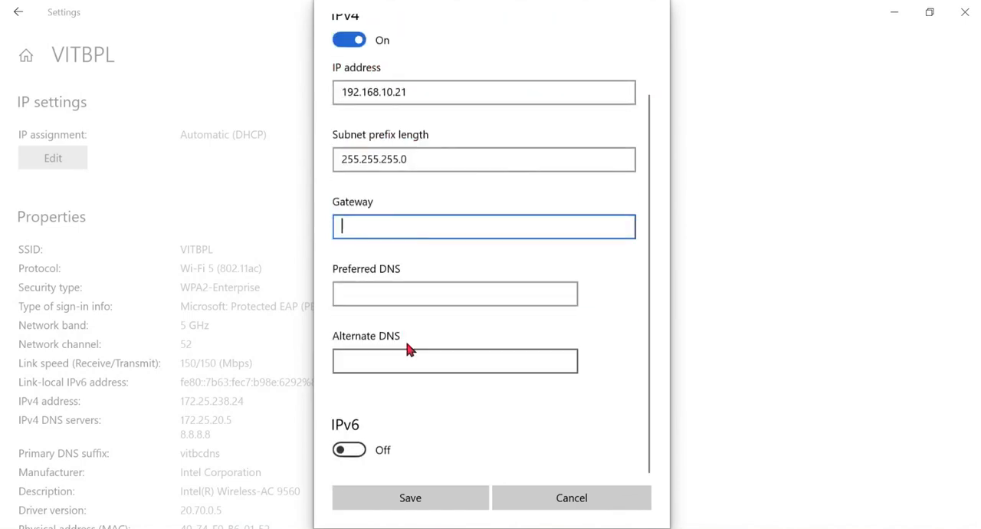
scroll(382, 224, up, 2)
scroll(390, 299, down, 2)
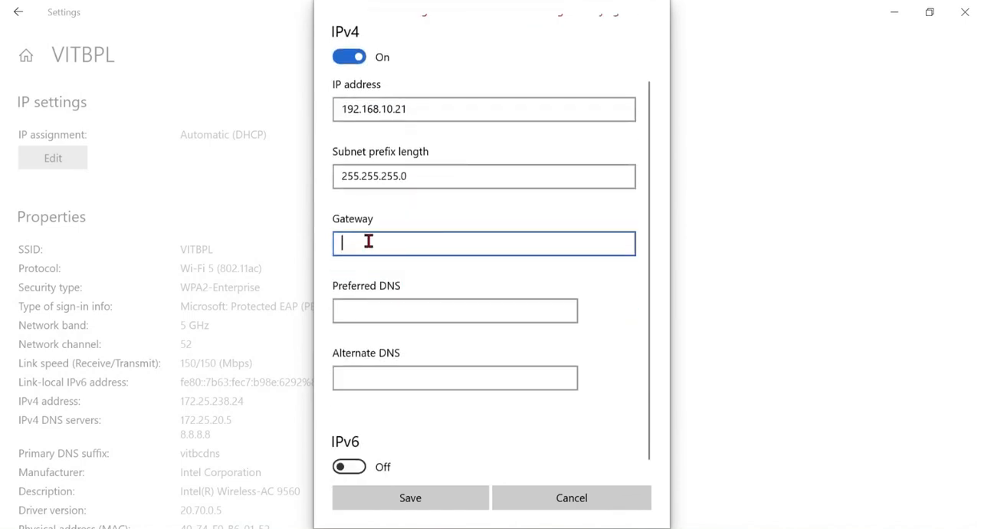
click(560, 496)
- Highlight the Wi-Fi network's IPv4 address and switch to Wireshark to select the youtube.com DNS query sent to 172.25.20.5
scroll(453, 310, down, 3)
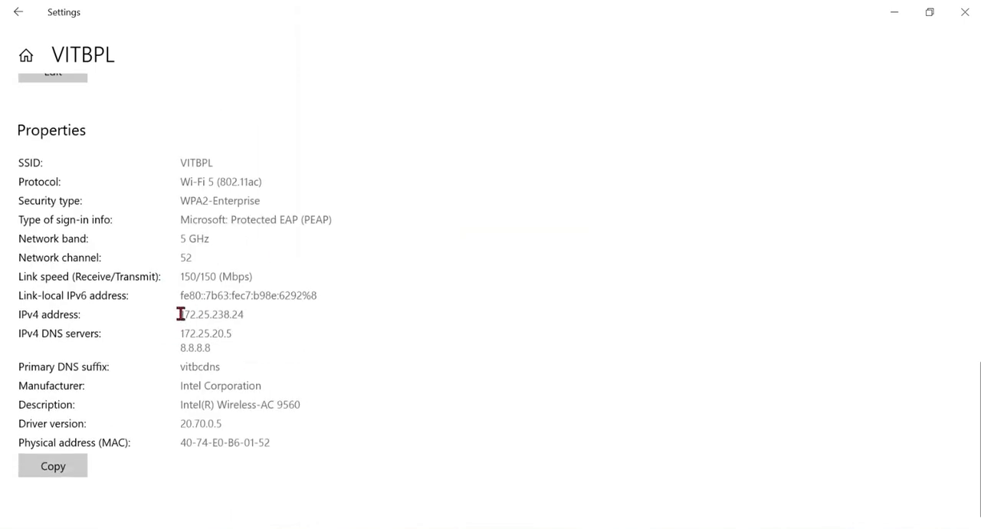
drag(180, 314, 248, 314)
scroll(193, 153, up, 3)
scroll(184, 325, down, 3)
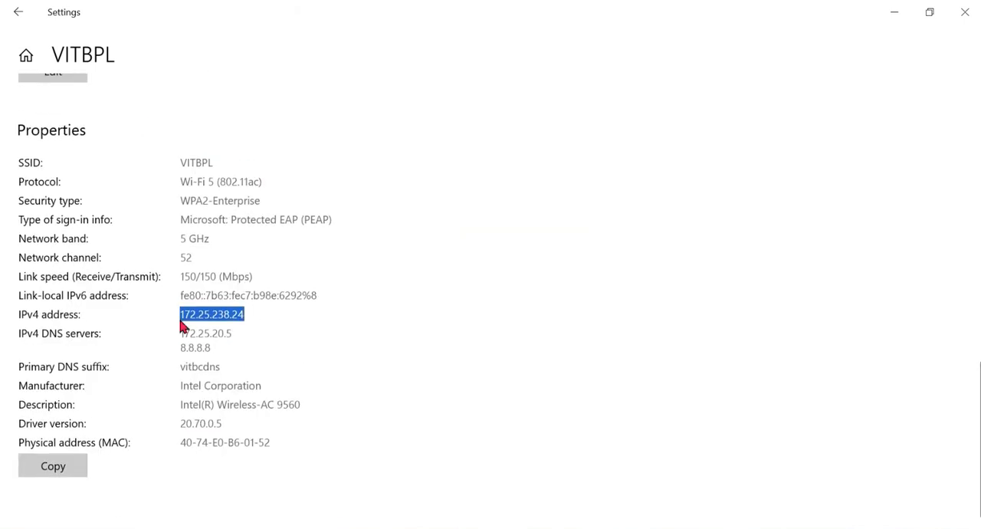
click(183, 317)
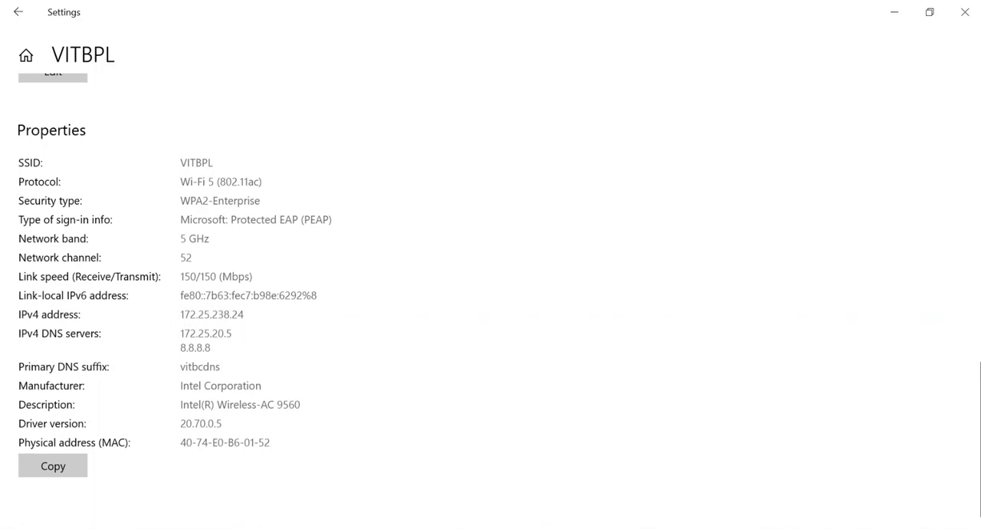
key(alt+Tab)
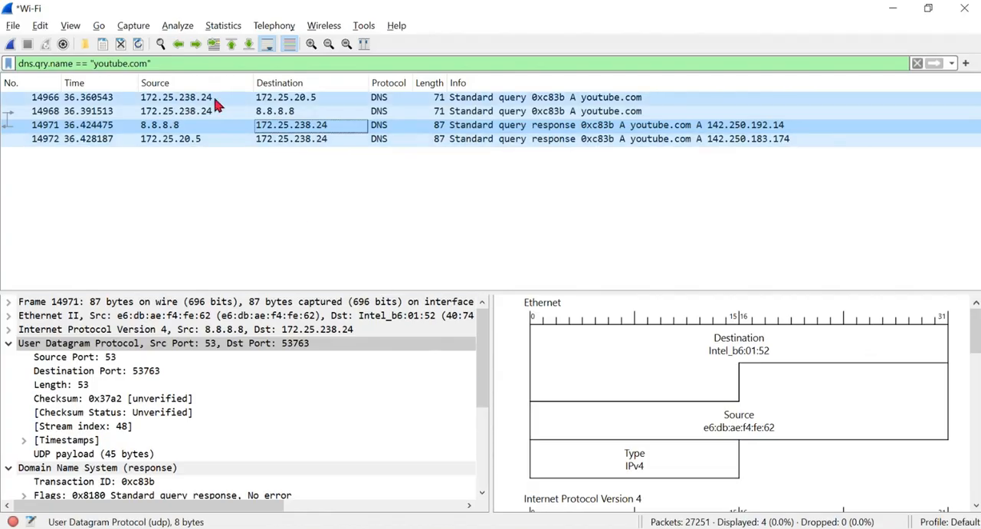
click(179, 99)
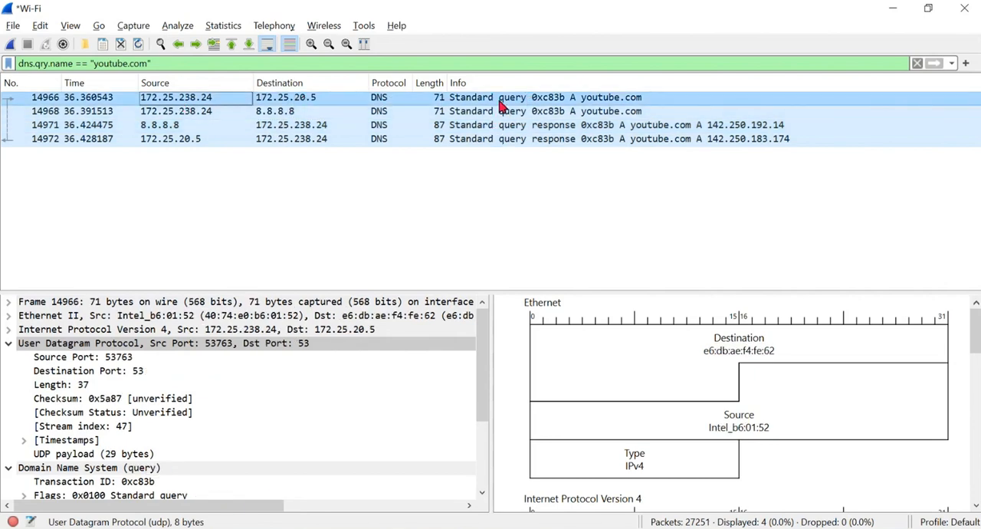
- Select the DNS response from 8.8.8.8 and collapse its Domain Name System and User Datagram Protocol details
click(436, 125)
scroll(232, 375, down, 4)
scroll(145, 372, up, 2)
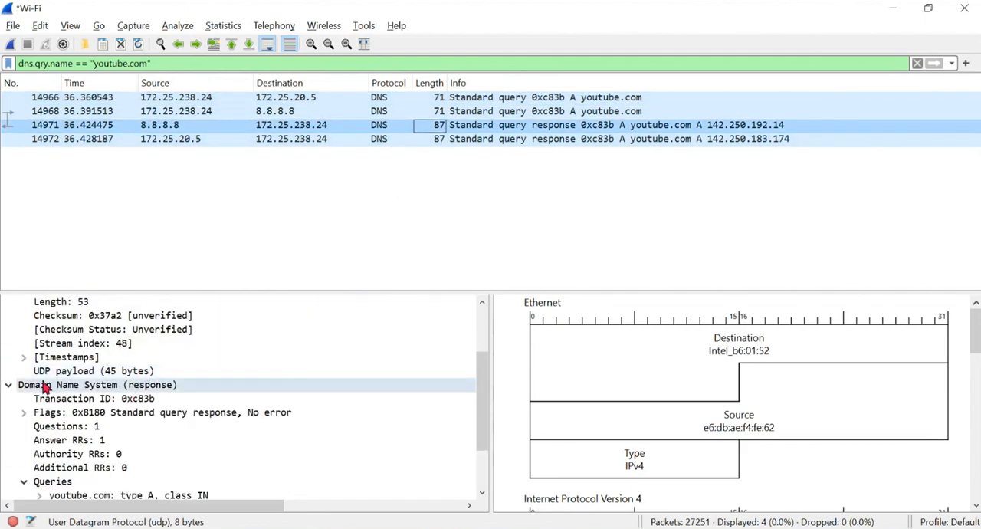
click(13, 383)
click(10, 344)
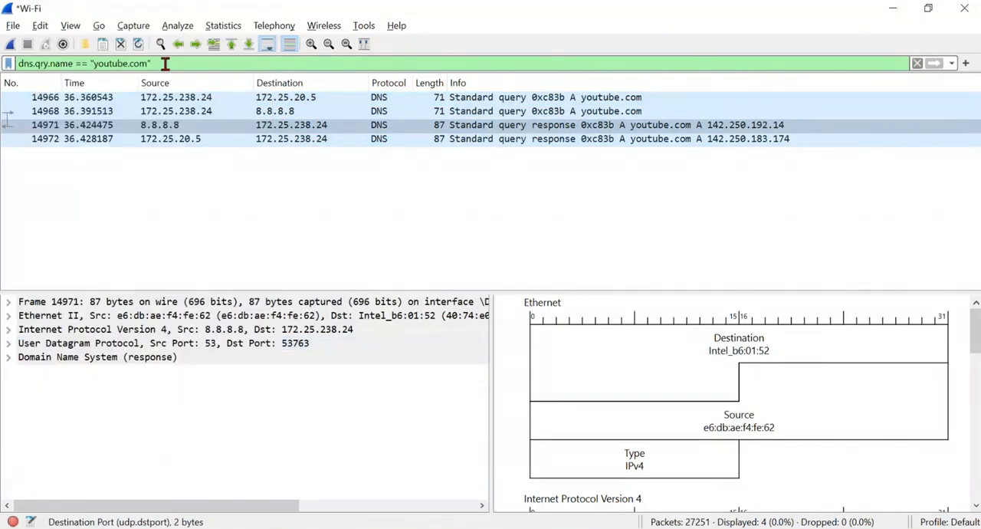
- Replace the display filter with icmp and apply it
drag(164, 63, 4, 63)
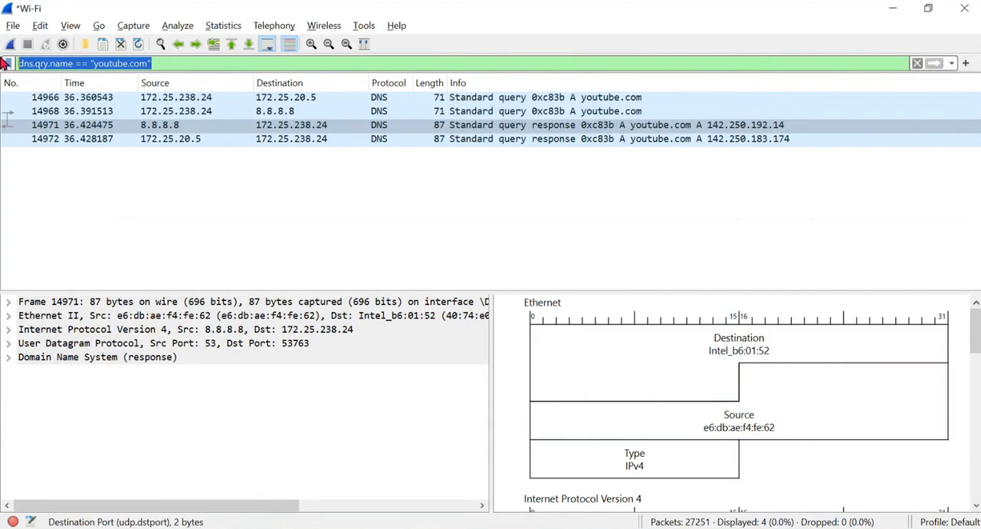
text(icmp)
key(Return)
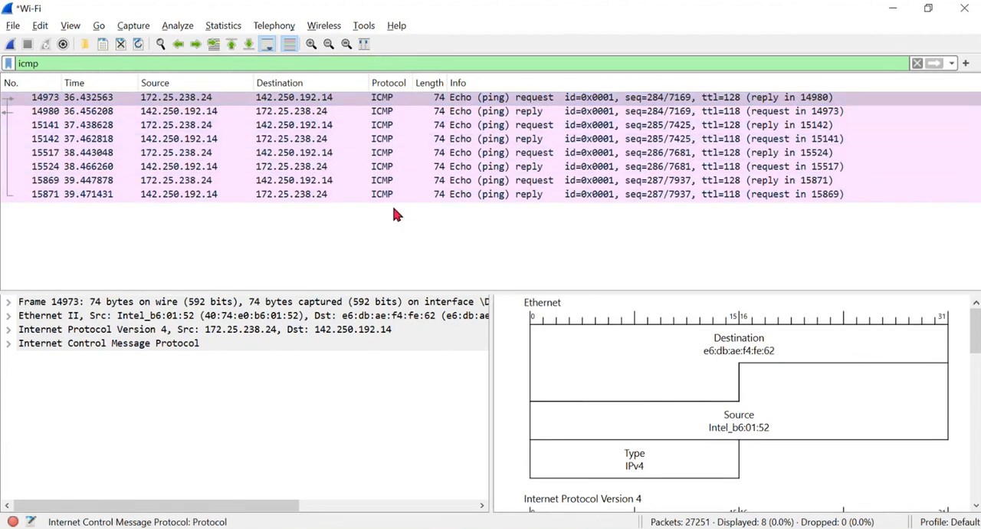
- Expand the Internet Control Message Protocol details of the first echo request and examine its fields in the packet diagram
click(30, 346)
double_click(92, 346)
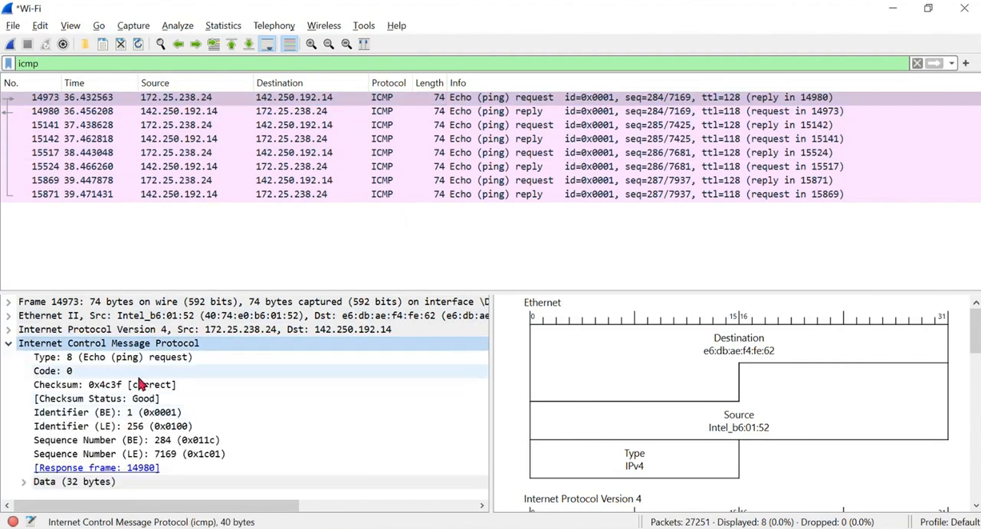
scroll(698, 373, down, 8)
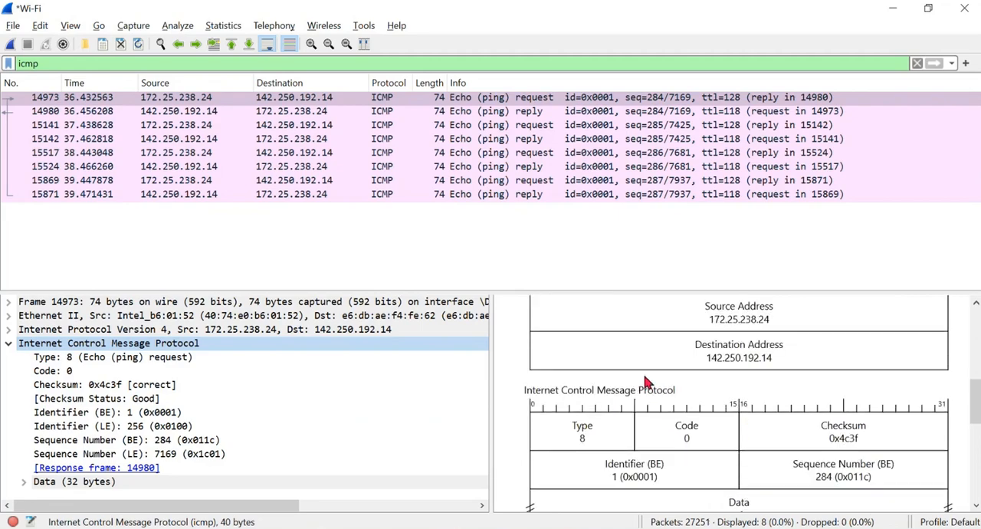
scroll(651, 382, down, 1)
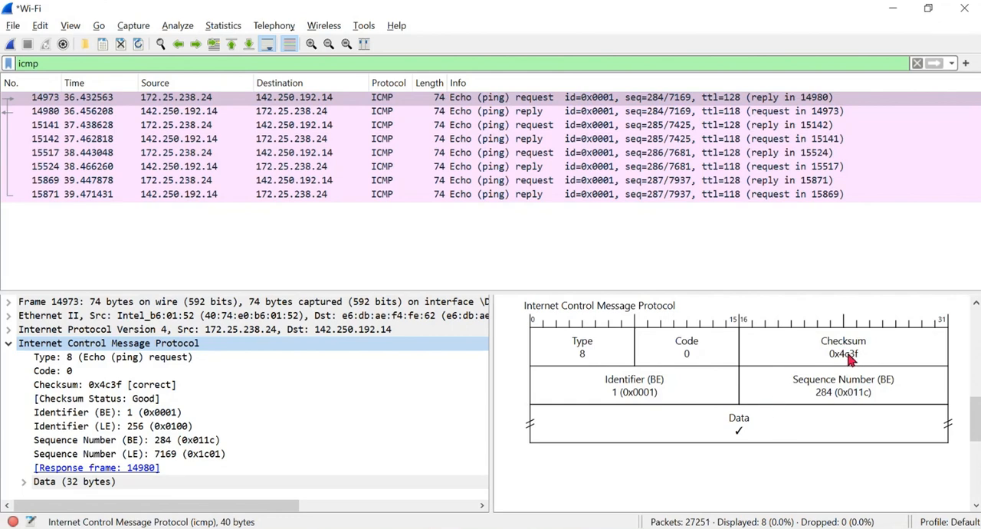
scroll(839, 374, down, 1)
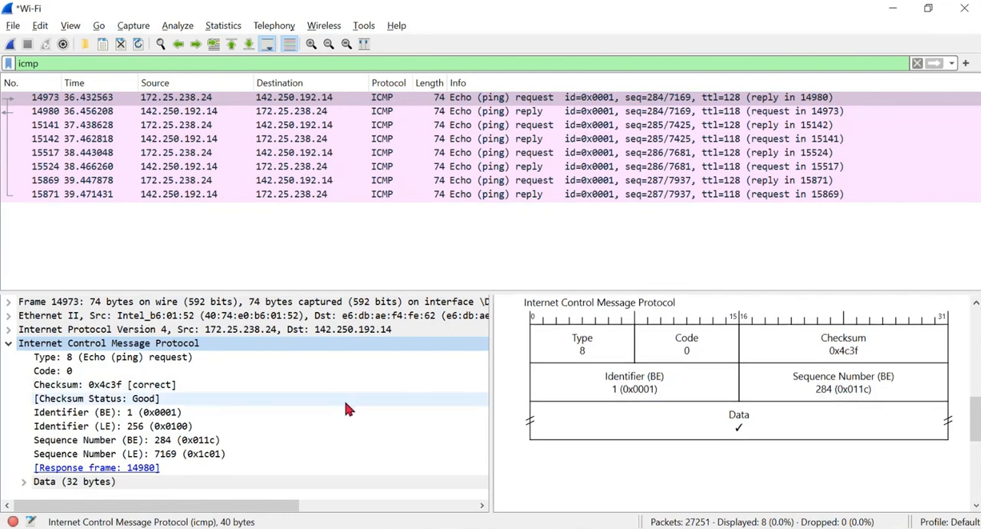
- Expand the echo request's 32-byte Data section and select its payload
click(23, 481)
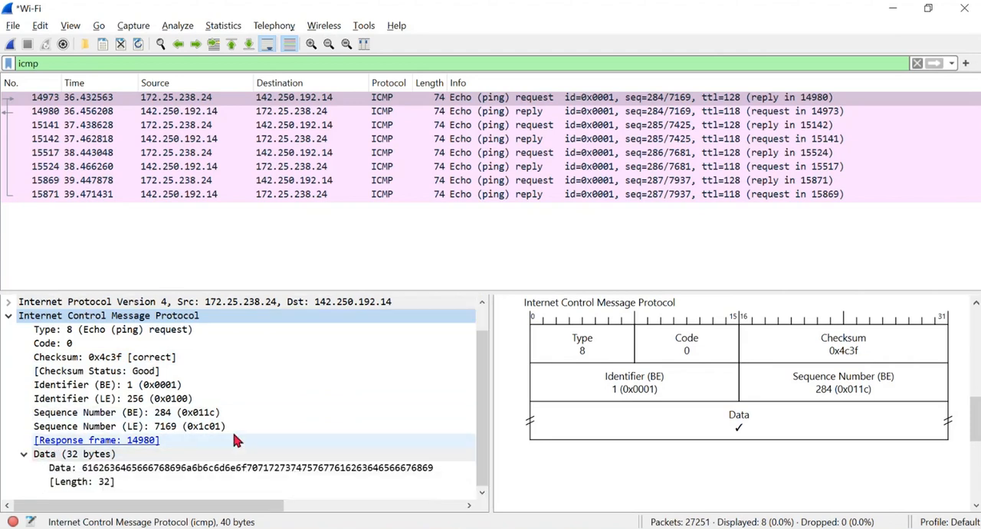
click(172, 471)
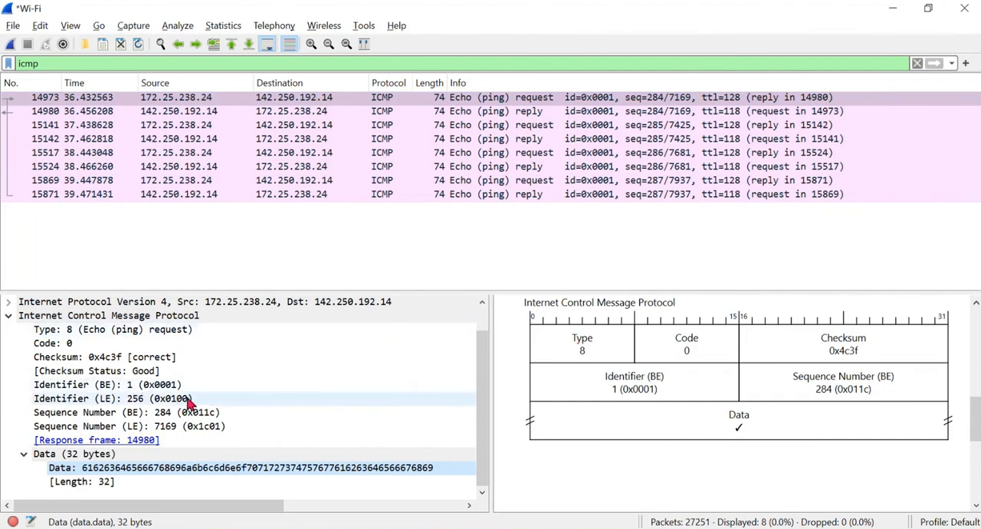
scroll(317, 360, up, 1)
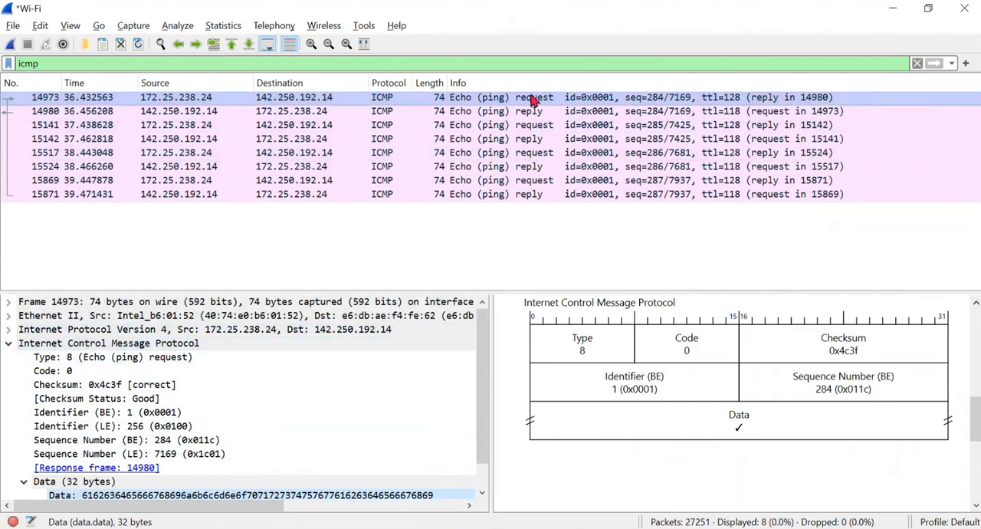
- Select the first echo reply, packet 14980, and examine its ICMP type, code and checksum in the details and diagram
click(512, 114)
scroll(229, 373, down, 1)
scroll(112, 342, up, 1)
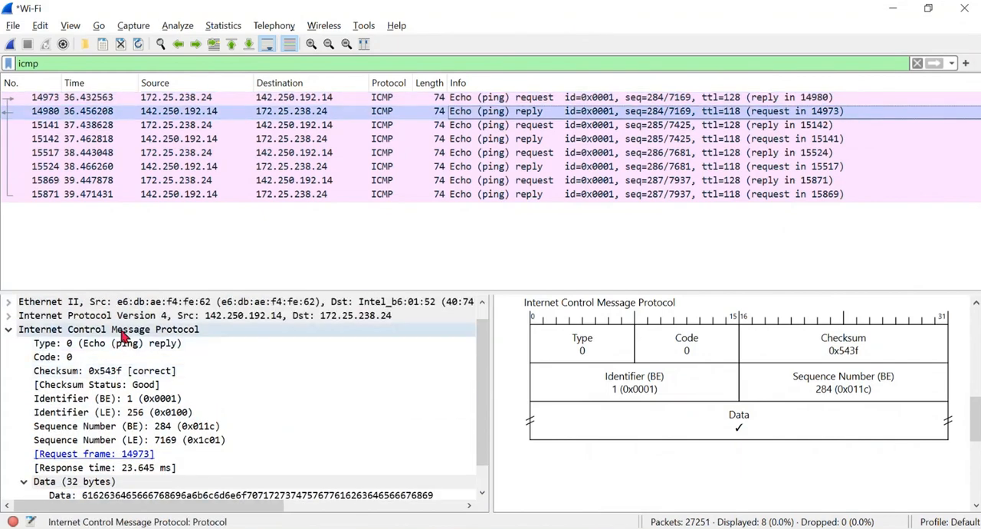
click(122, 331)
scroll(646, 374, up, 2)
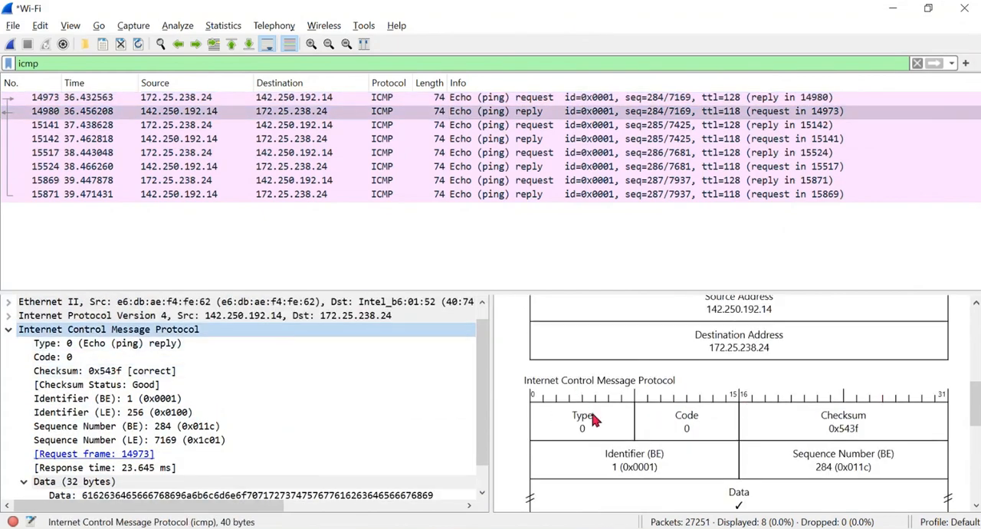
scroll(594, 420, down, 1)
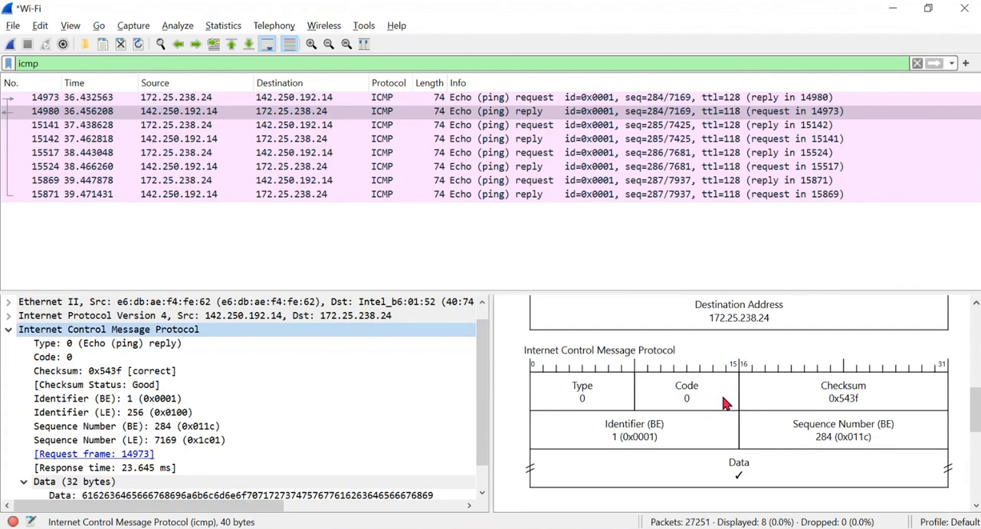
scroll(207, 378, up, 1)
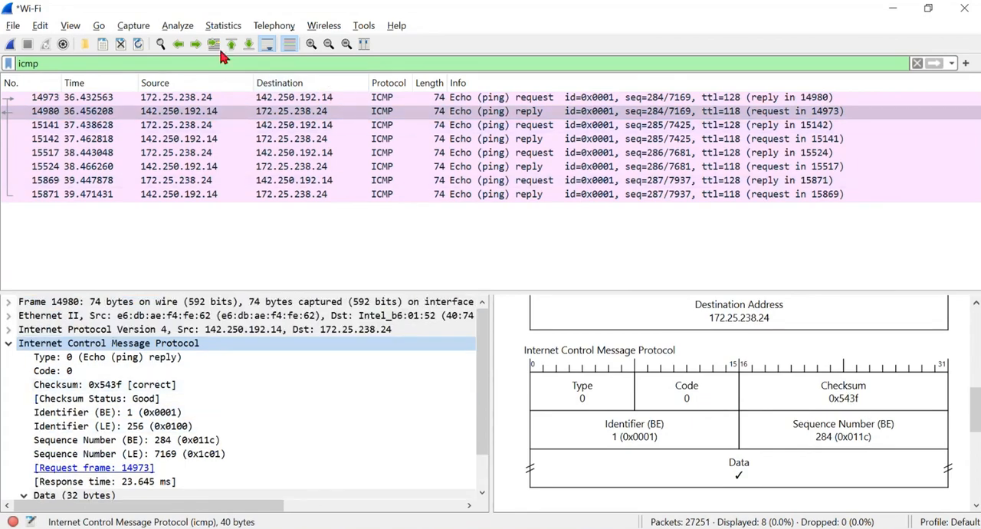
- Replace the icmp display filter with http and apply it
click(75, 60)
key(BackSpace)
key(BackSpace)
key(BackSpace)
key(BackSpace)
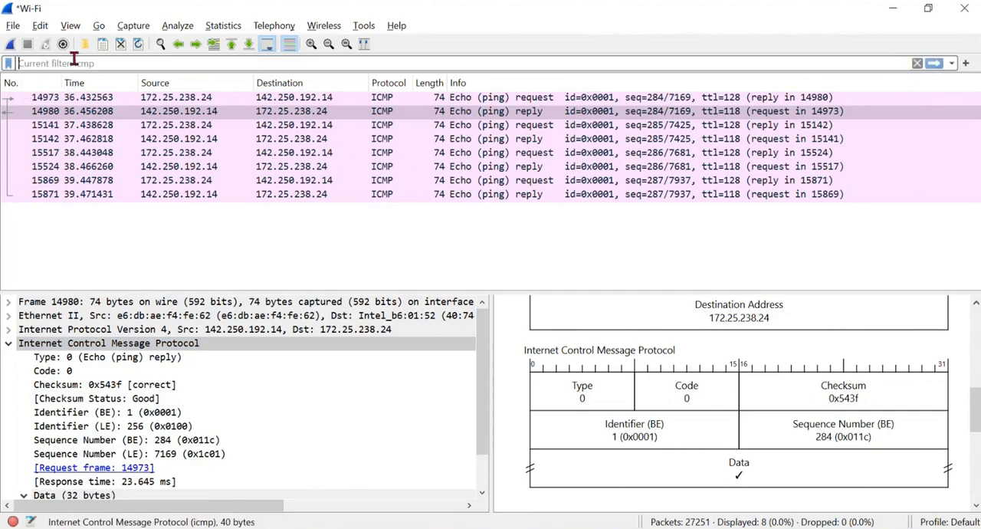
text(http)
key(Return)
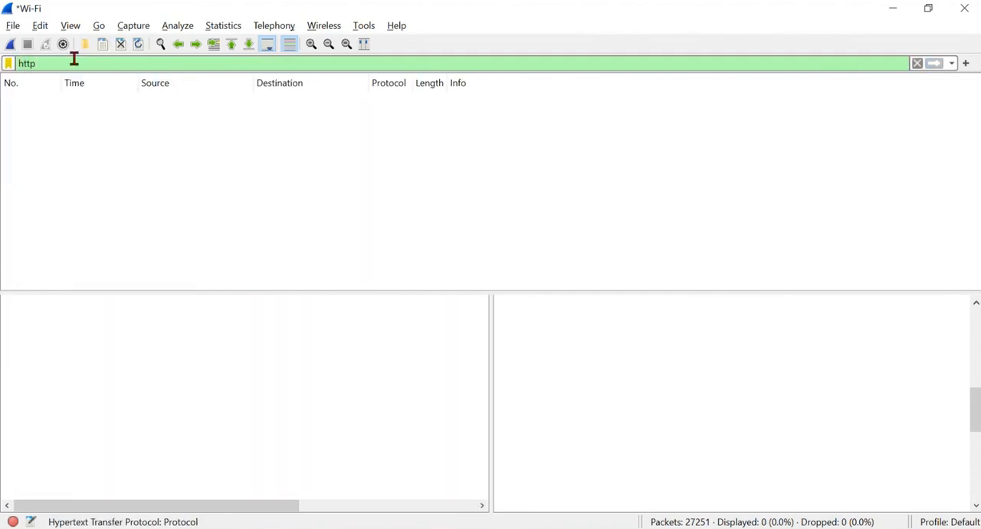
- Try to replace the http display filter with https, also trying http2
key(BackSpace)
key(BackSpace)
key(BackSpace)
key(BackSpace)
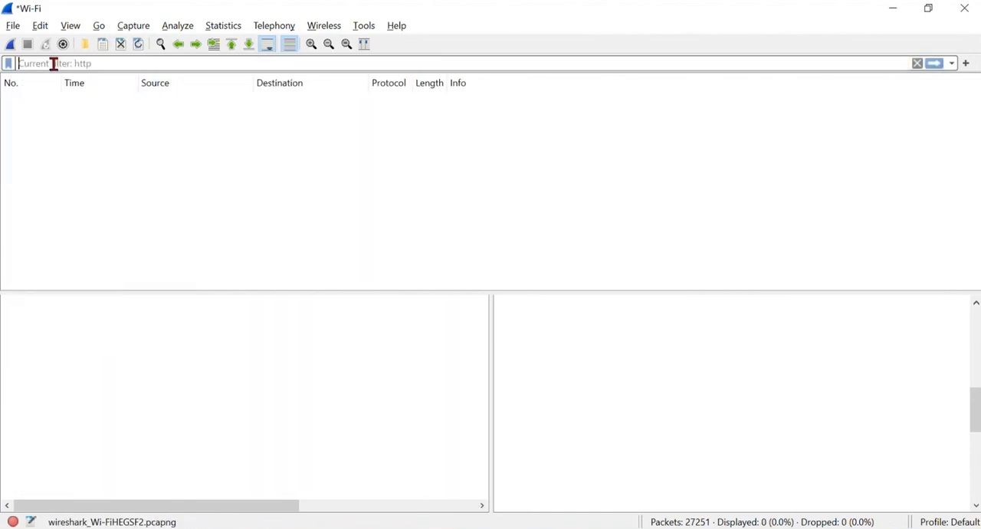
text(https)
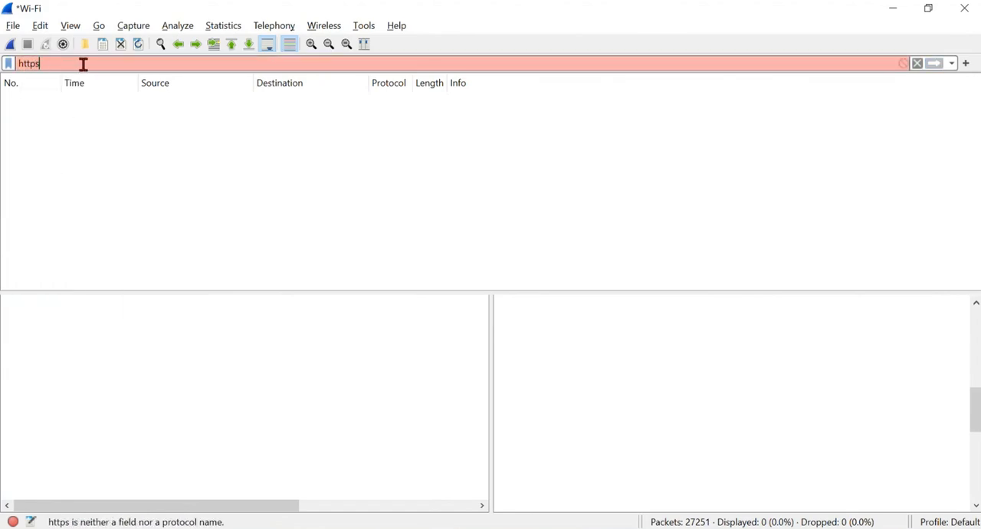
key(BackSpace)
click(62, 93)
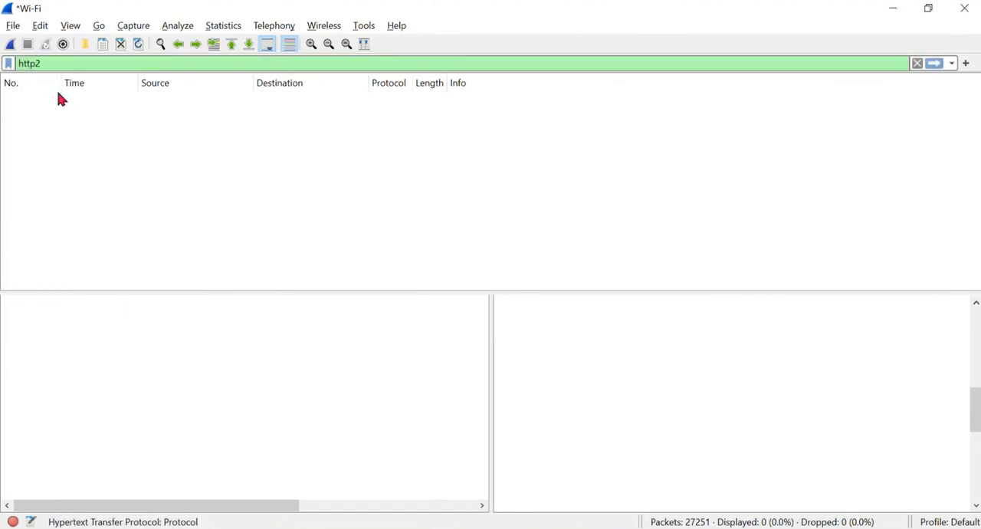
key(BackSpace)
text(s)
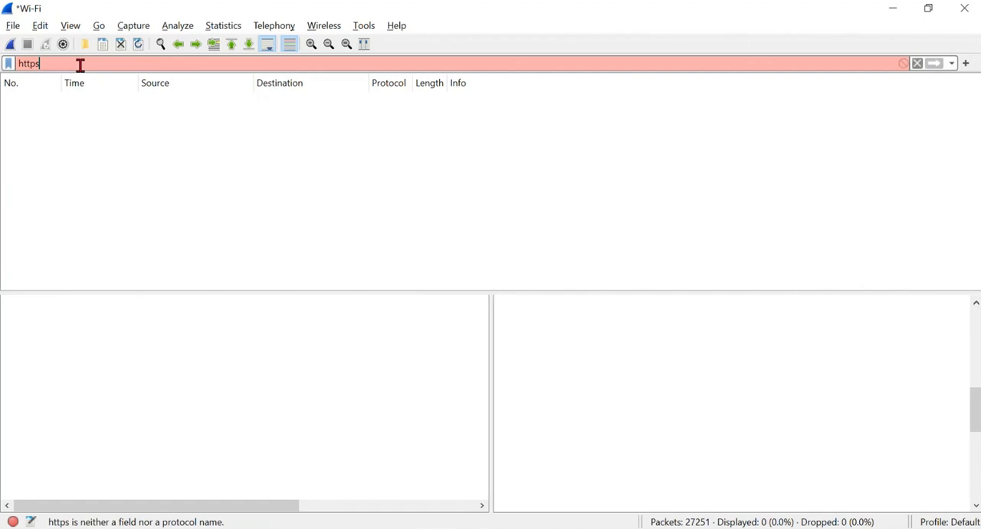
- Clear the display filter and start a new Wi-Fi capture without saving the captured packets
click(916, 63)
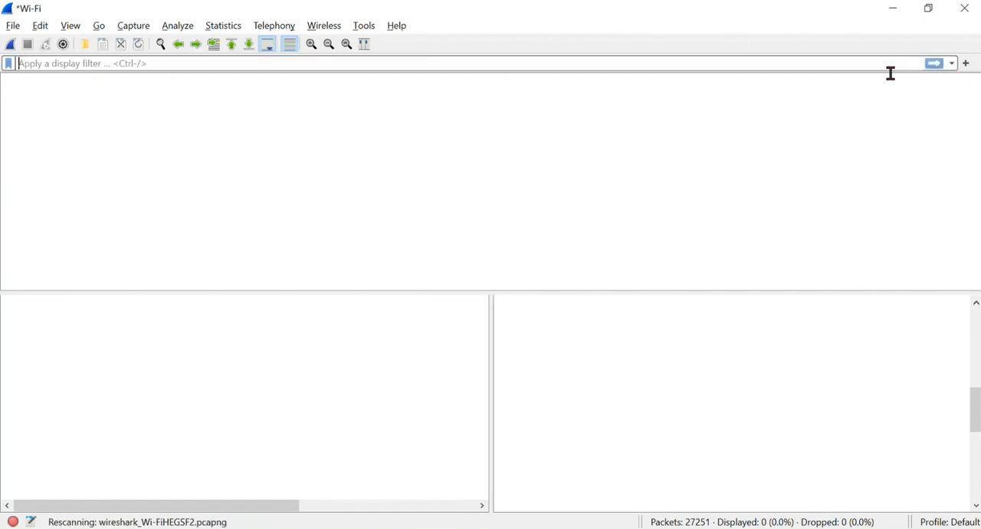
click(10, 43)
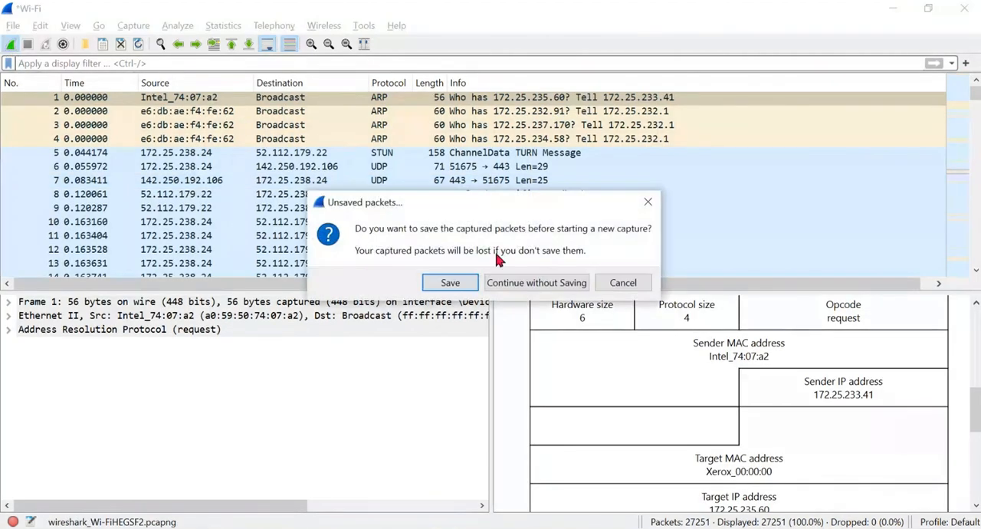
click(525, 284)
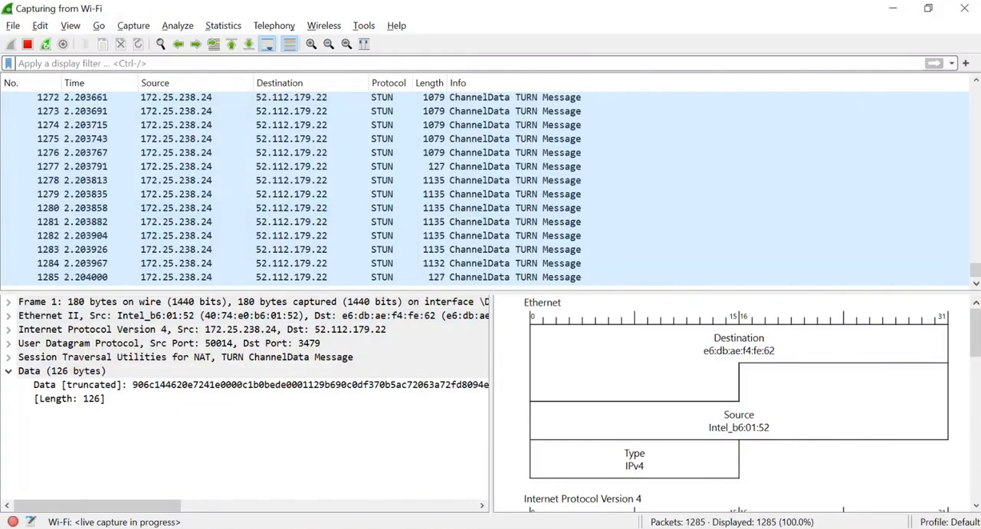
click(475, 490)
click(157, 13)
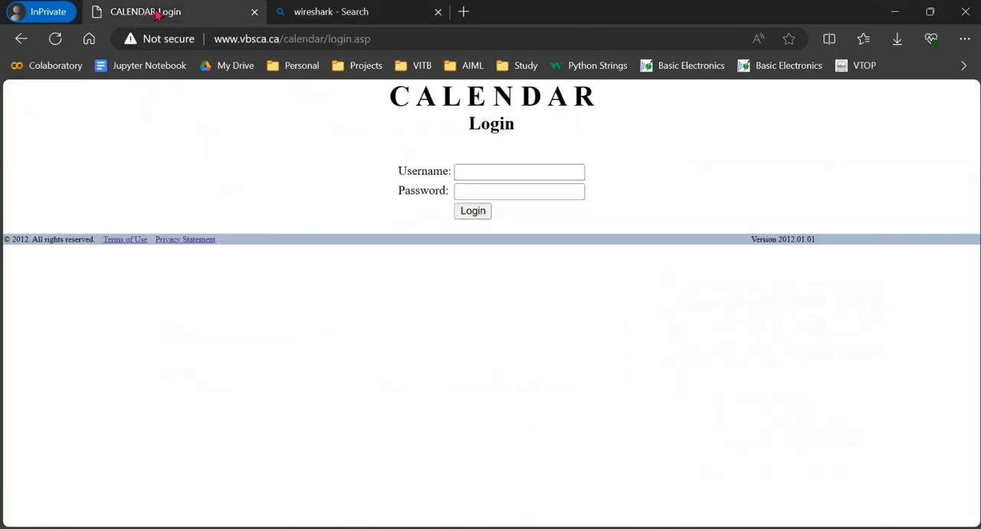
click(272, 38)
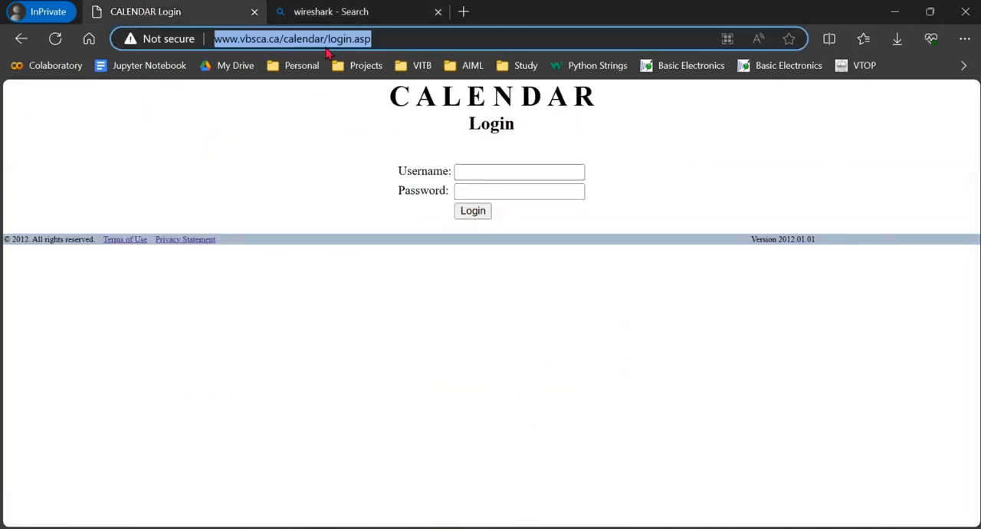
click(219, 39)
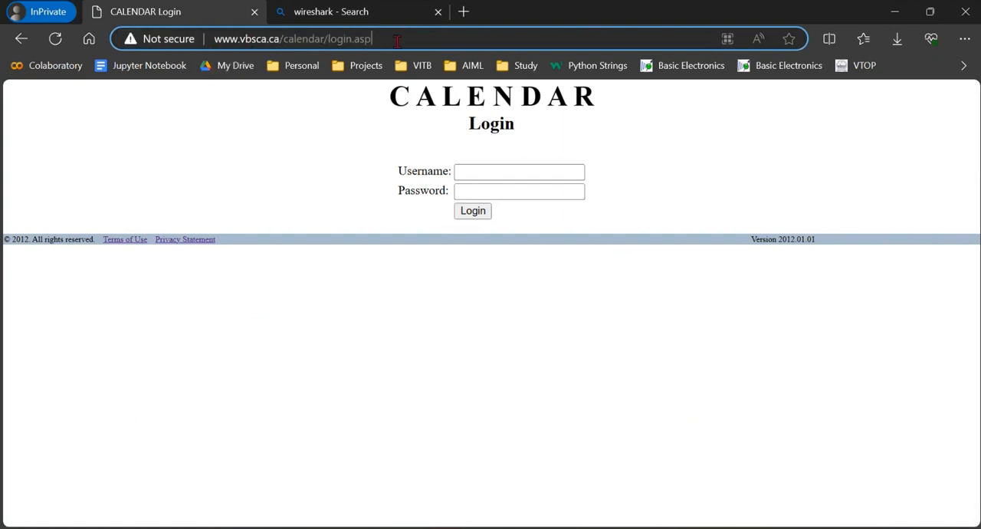
key(Return)
- Fill in the calendar login form with the username admin and the account password
click(471, 172)
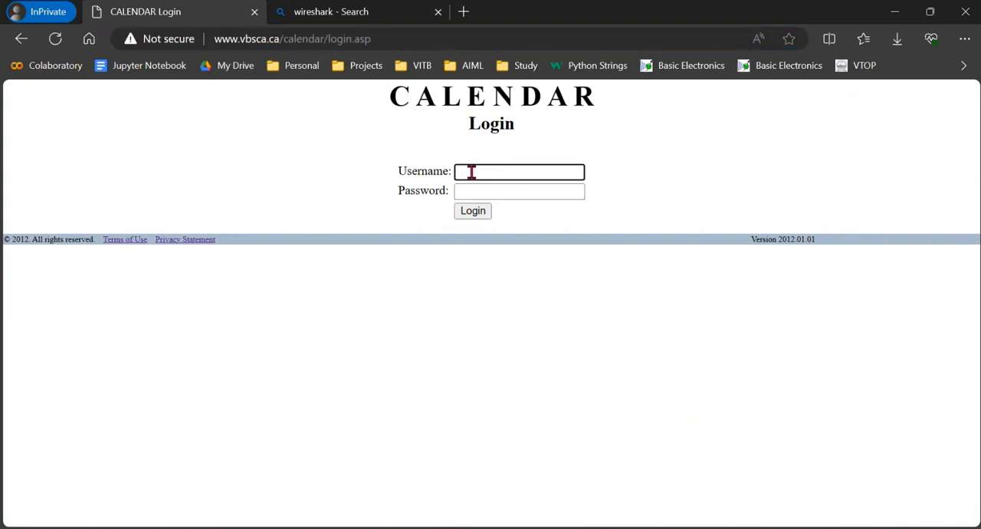
click(493, 191)
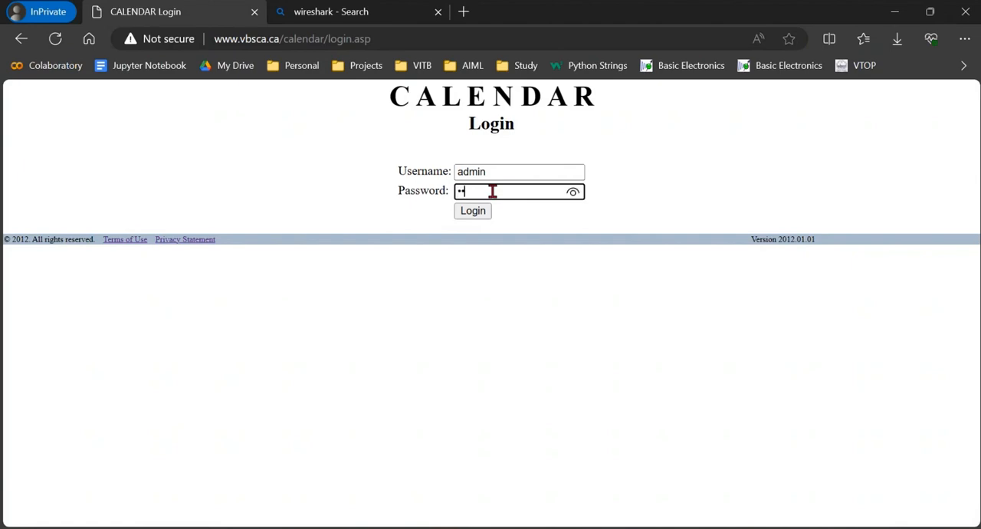
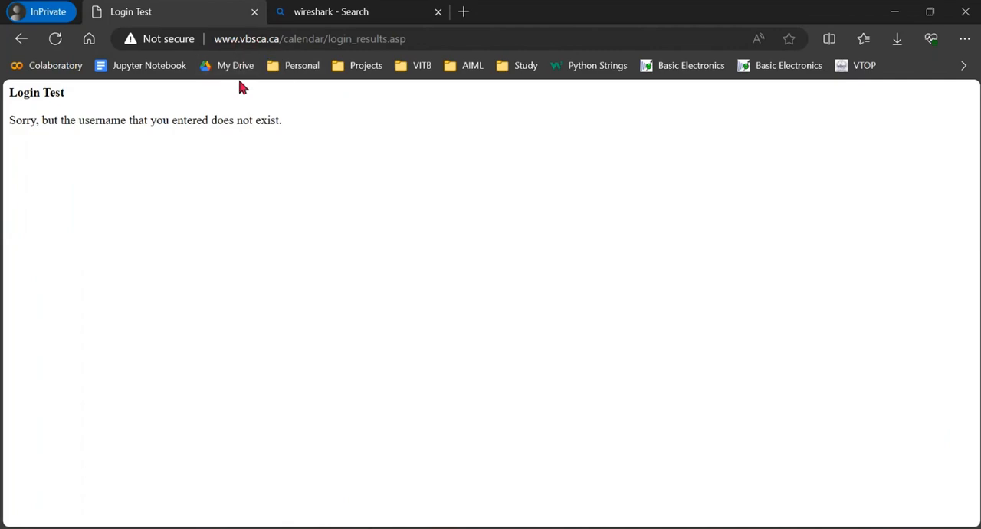
- Switch to the InPrivate Edge window and open gmail.com in a new tab
click(894, 11)
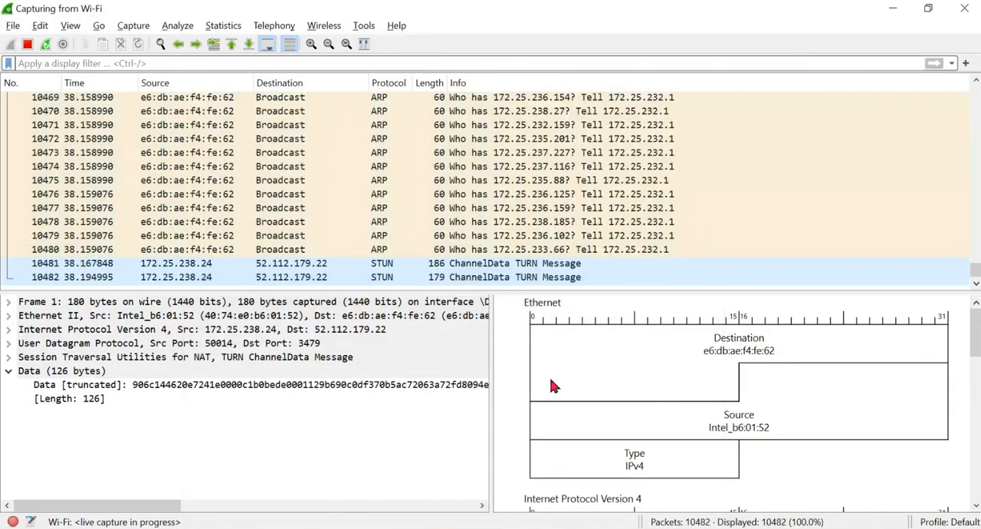
mouse_move(370, 528)
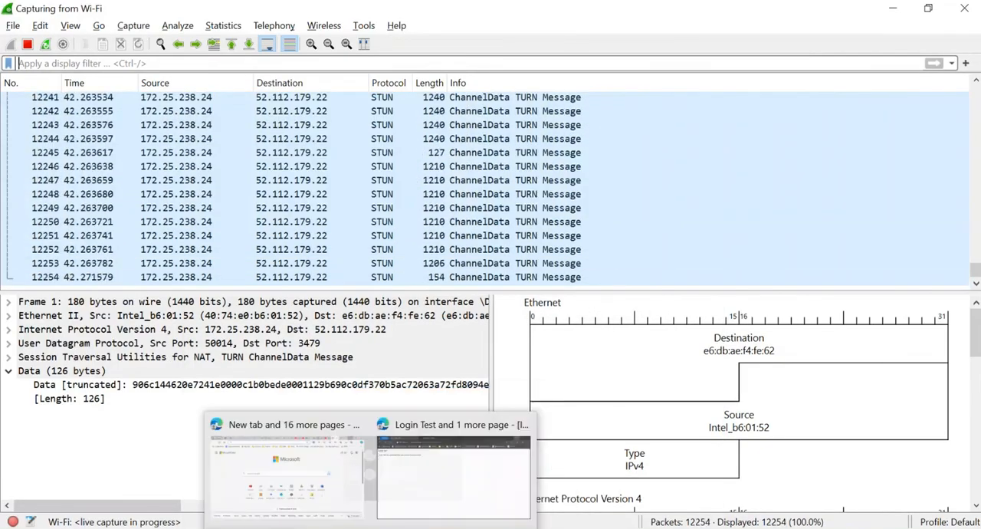
click(385, 482)
click(464, 11)
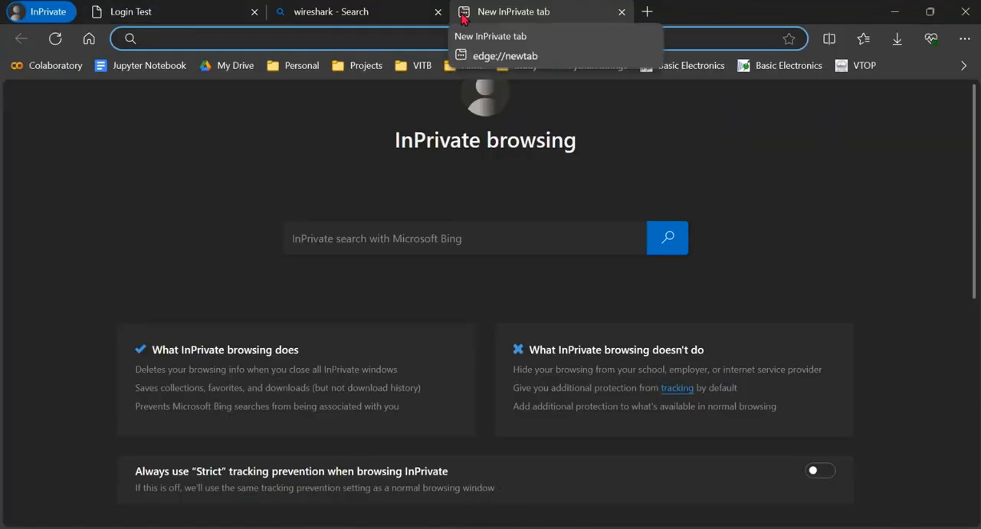
text(gmail)
text(.com)
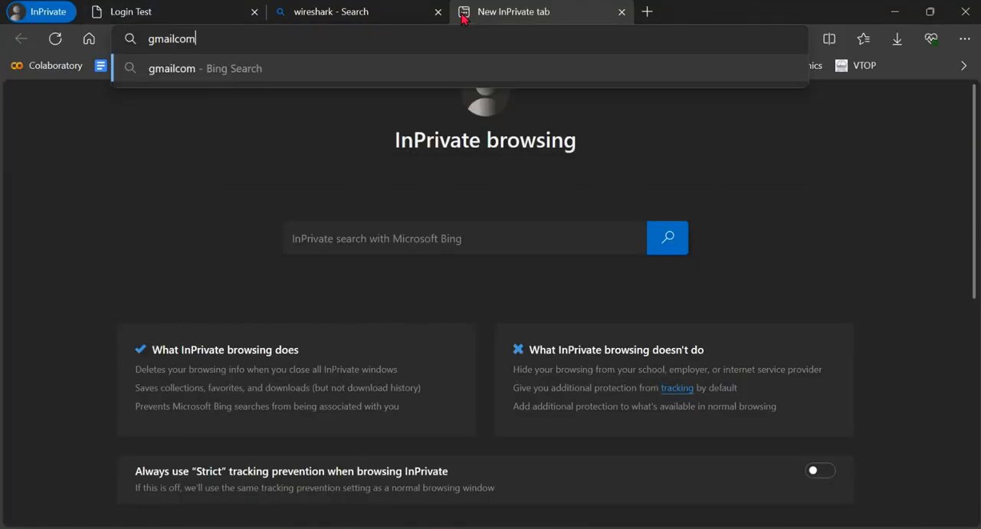
key(BackSpace)
key(BackSpace)
key(BackSpace)
key(BackSpace)
text(.com)
key(Return)
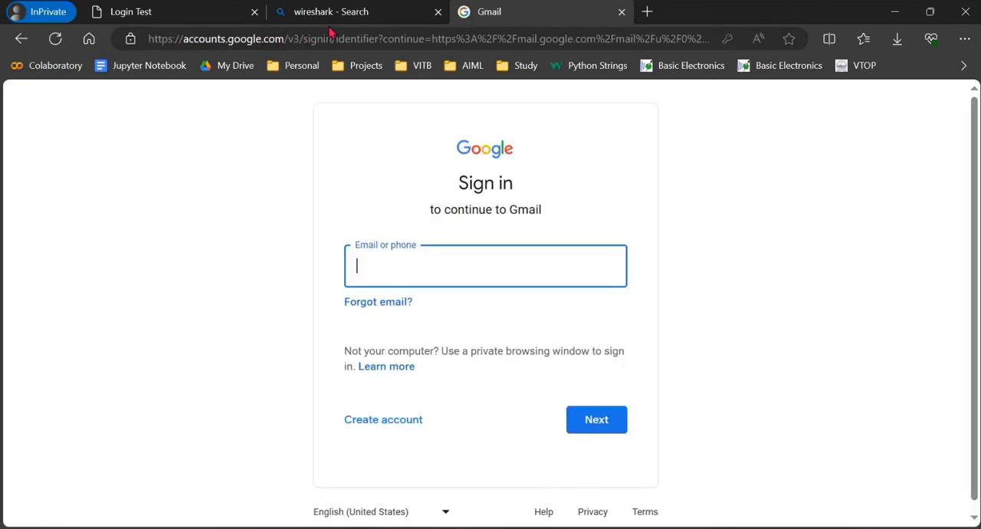
- Compare the Login Test page with the Gmail sign-in page, and submit an e-mail address in the Gmail sign-in form
click(189, 17)
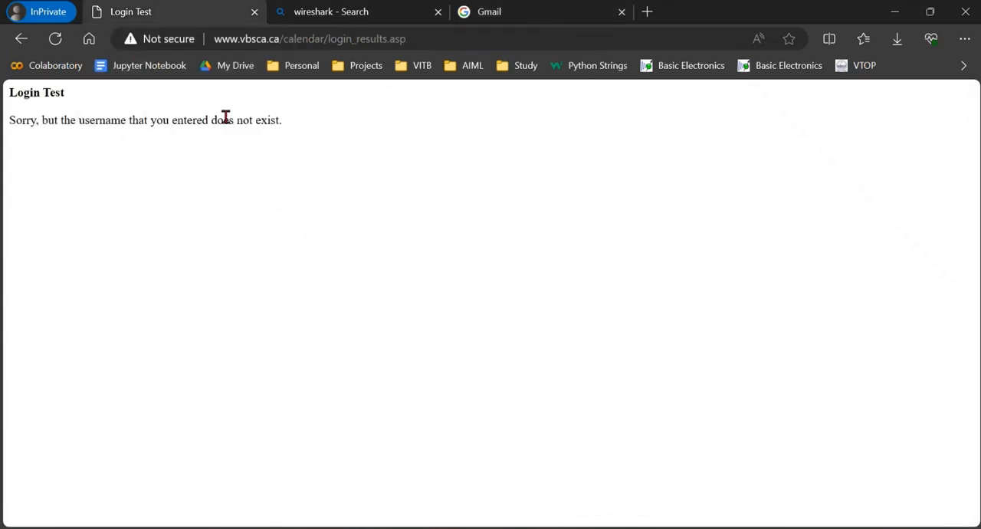
click(484, 14)
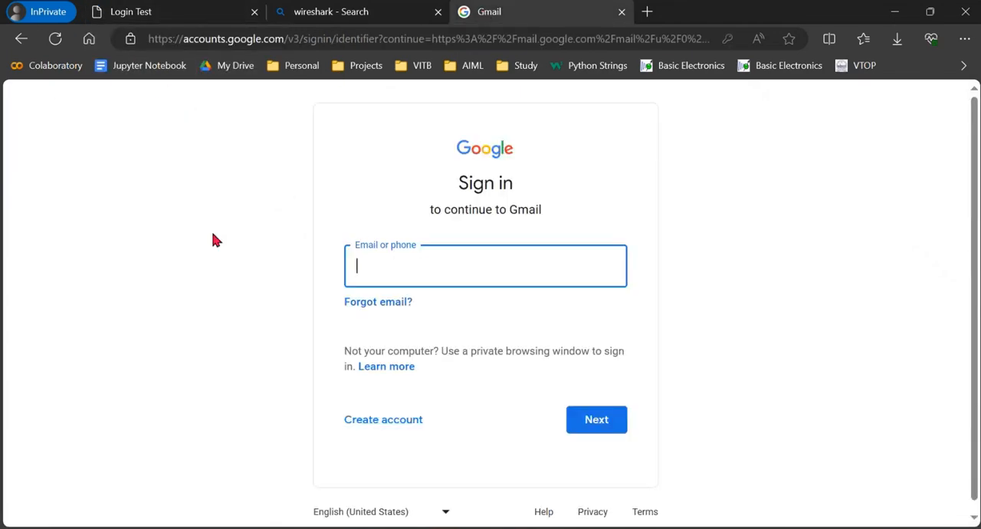
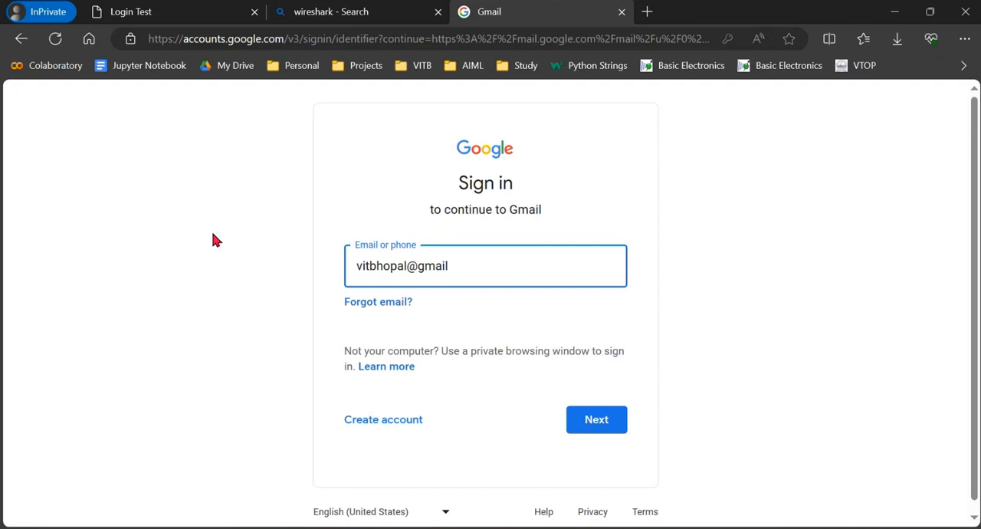
click(596, 421)
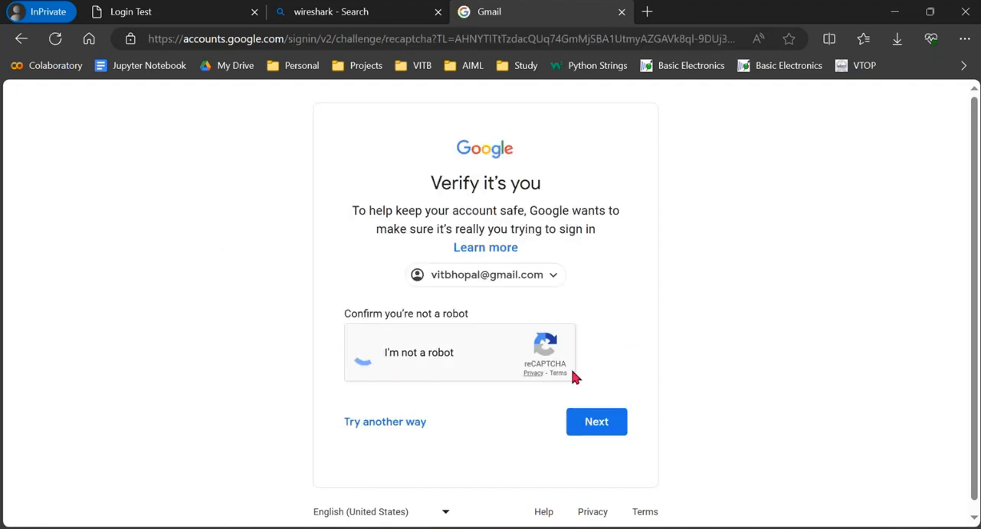
- Mark the traffic light squares in the reCAPTCHA challenge and submit the selection
click(583, 299)
click(640, 299)
click(582, 364)
click(639, 364)
click(636, 499)
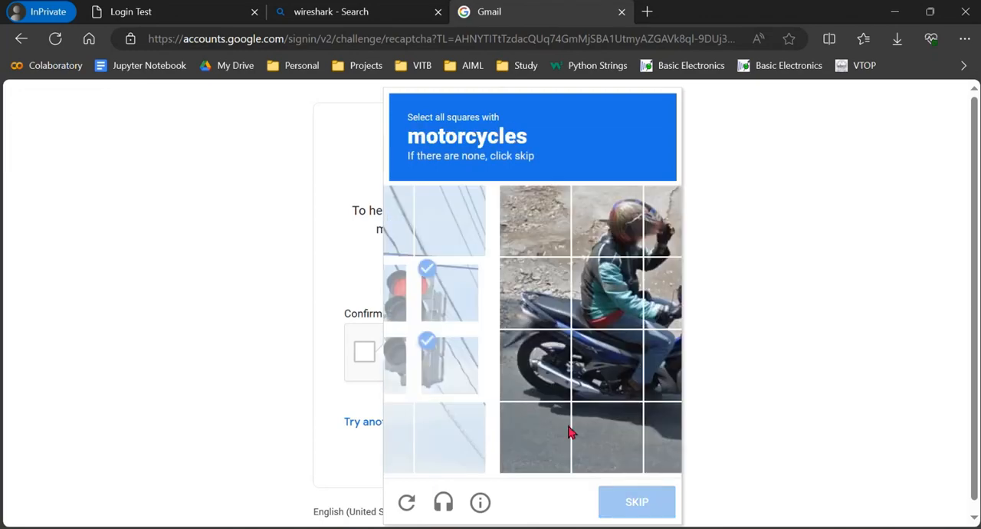
- Mark all squares containing the motorcycle in the reCAPTCHA challenge and verify the selection
click(426, 295)
click(429, 363)
click(495, 366)
click(557, 366)
click(561, 363)
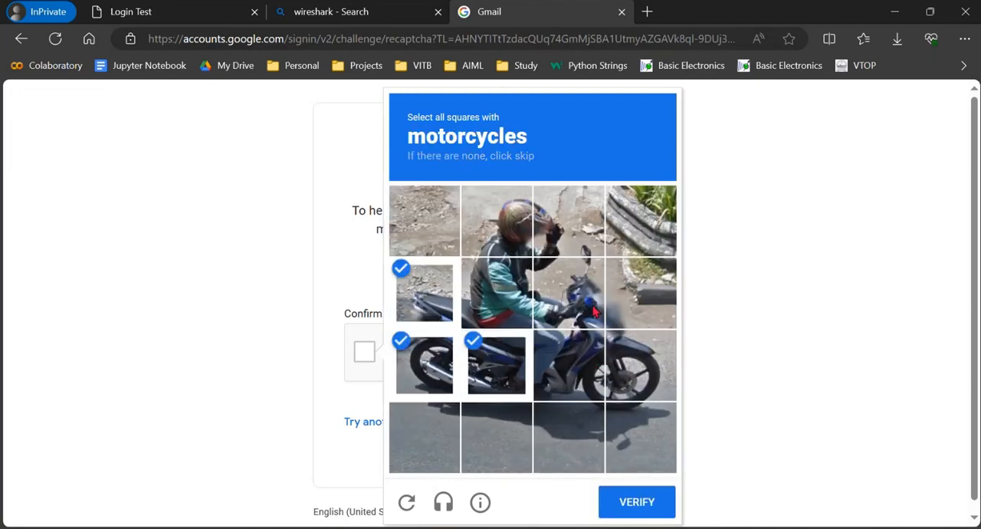
click(595, 309)
click(641, 295)
click(641, 363)
click(569, 365)
click(496, 295)
click(634, 502)
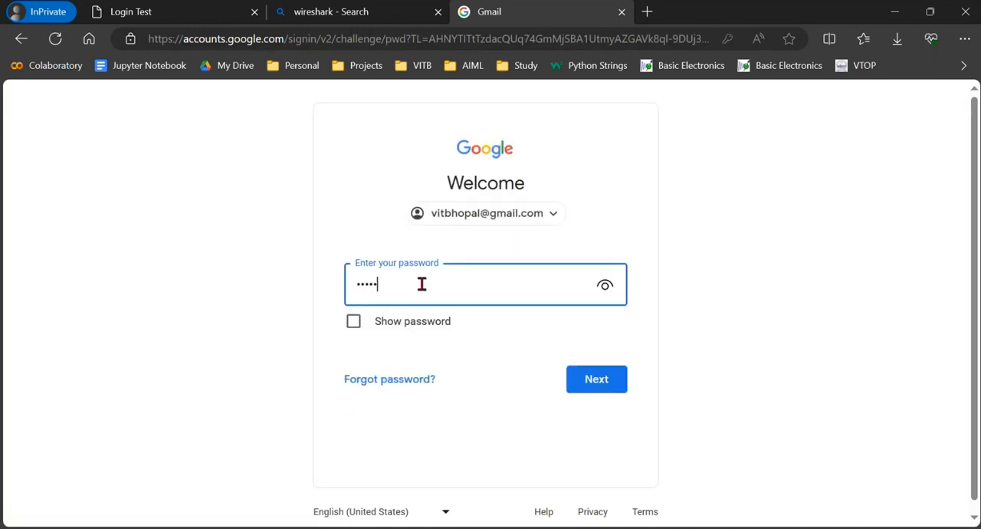
- Submit the account password on the Google sign-in page, and switch back to the running Wireshark capture
key(Return)
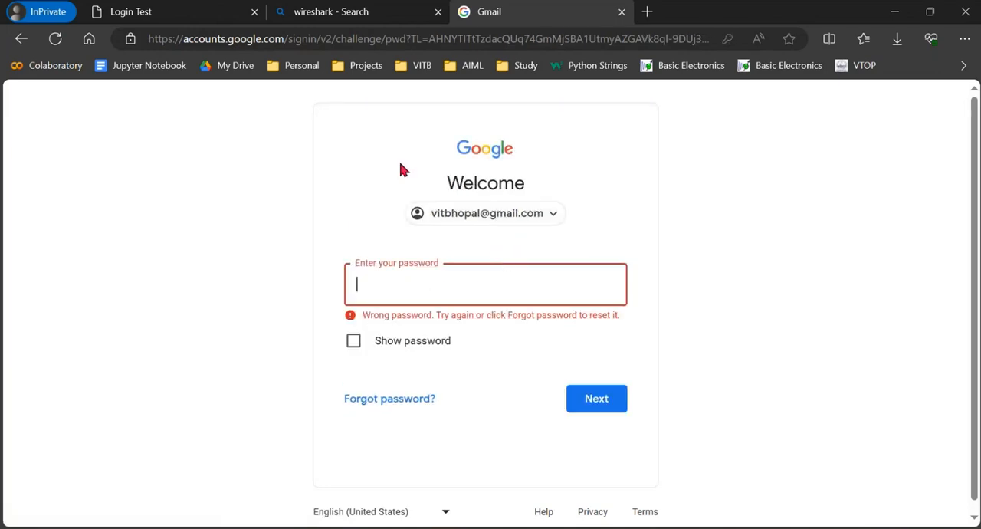
click(171, 21)
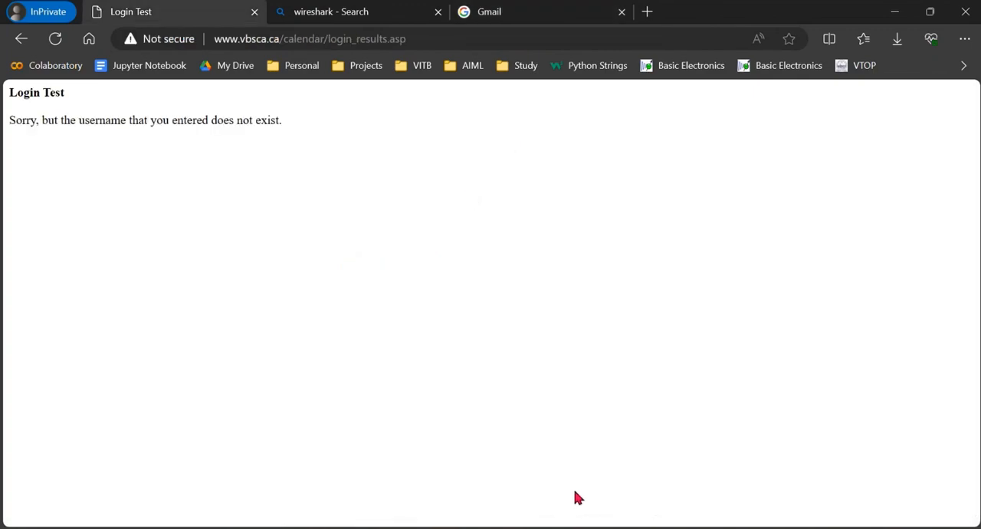
key(alt+Tab)
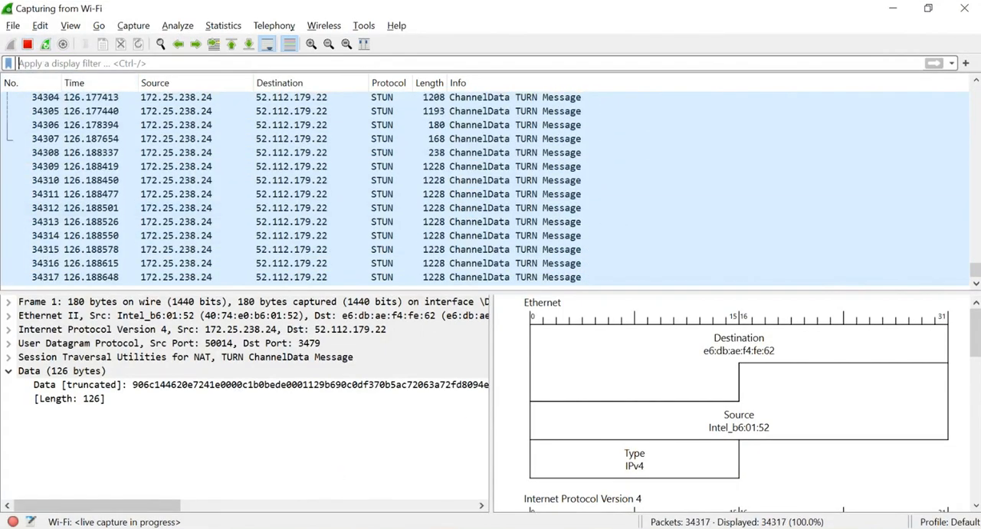
- Return to the Gmail tab in Edge and submit another account password in the sign-in form
click(448, 528)
click(421, 475)
click(478, 16)
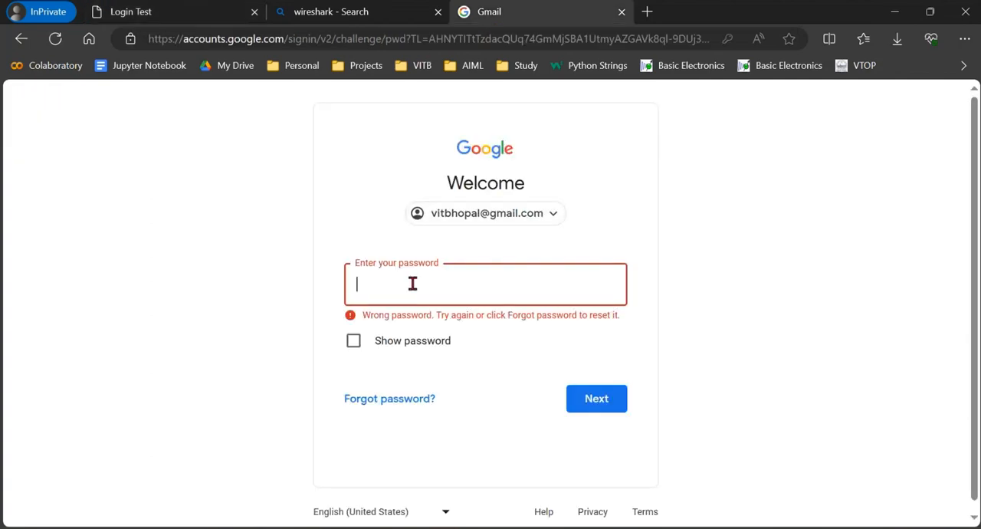
text(•••)
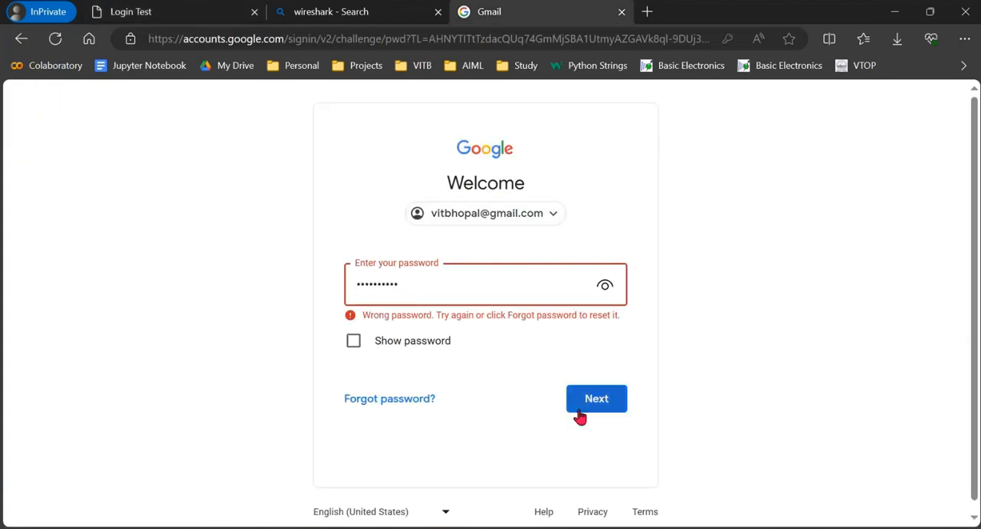
click(580, 407)
- Close the Gmail tab, switch to Wireshark and stop the running Wi-Fi capture
click(622, 12)
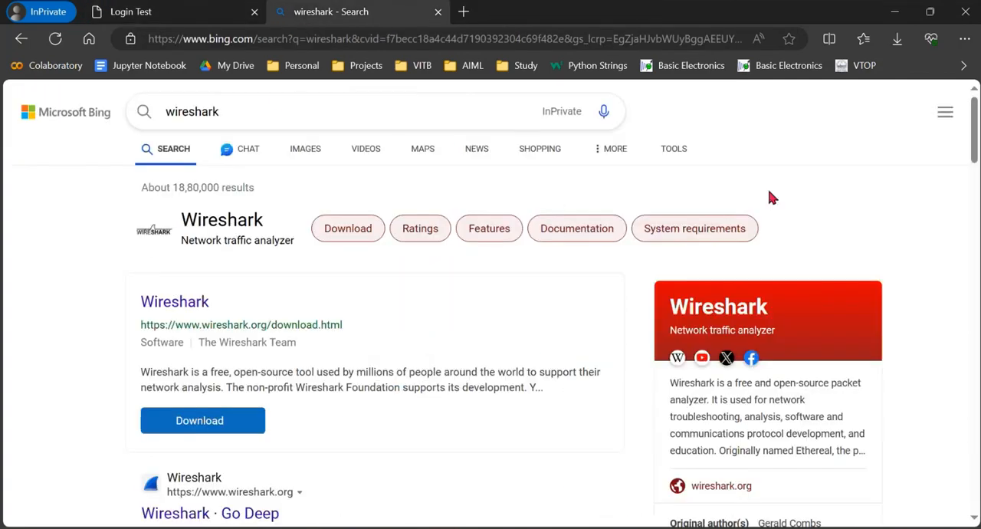
click(895, 12)
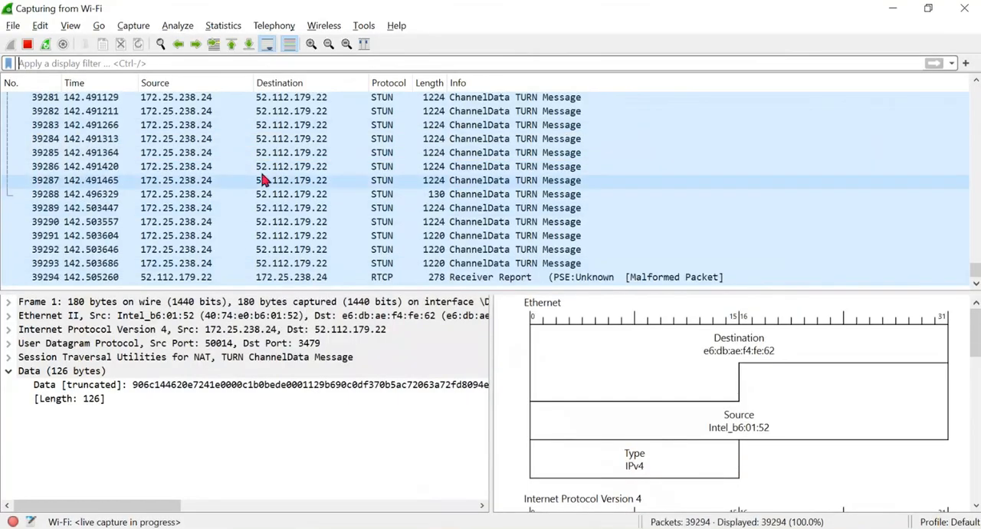
click(27, 44)
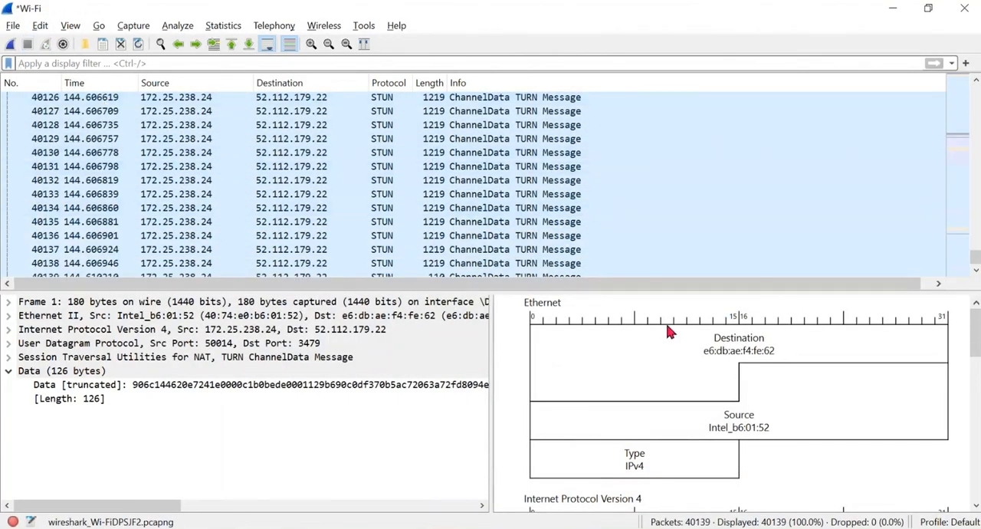
- Apply the display filter http to the captured packets
scroll(230, 130, up, 3)
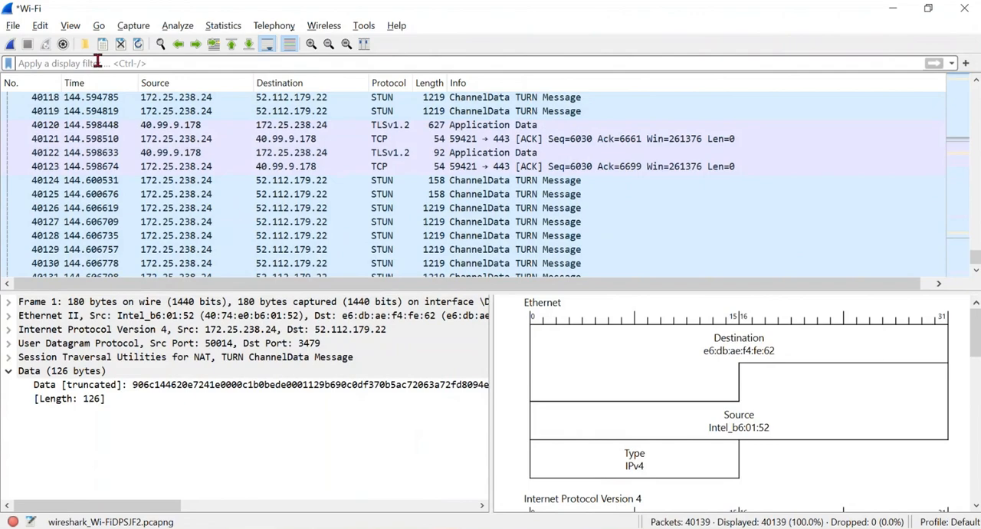
click(97, 63)
text(http)
key(Return)
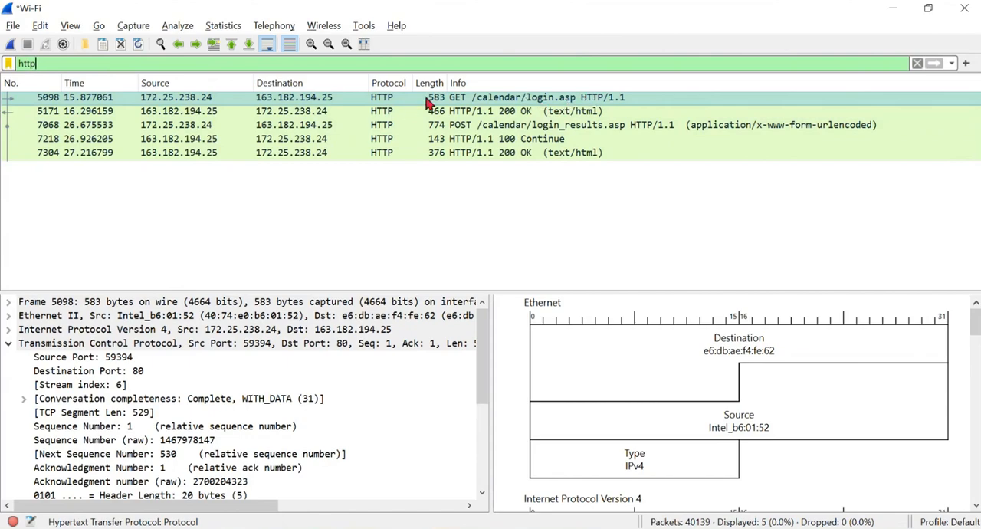
- Examine the Hypertext Transfer Protocol details of the GET /calendar/login.asp packet, with its Transmission Control Protocol section collapsed
click(8, 342)
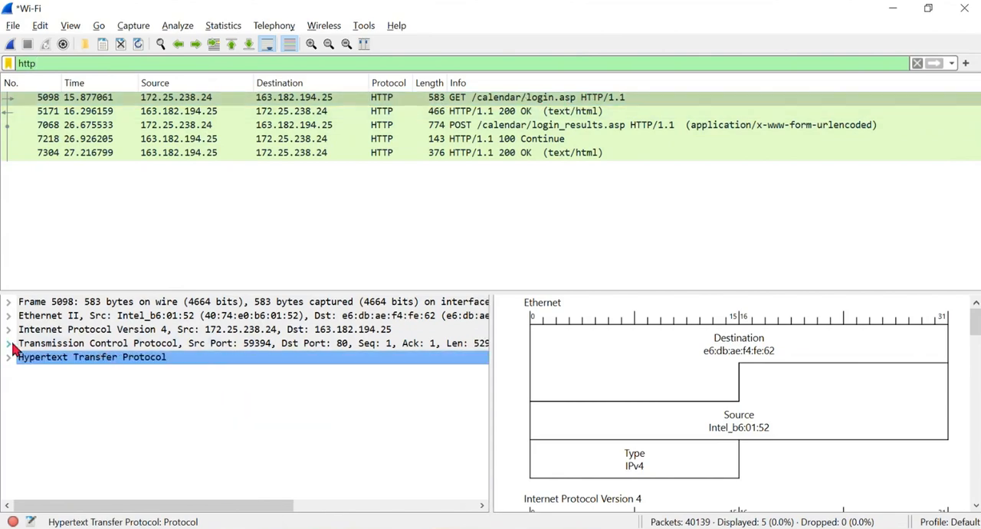
double_click(34, 357)
scroll(172, 381, down, 2)
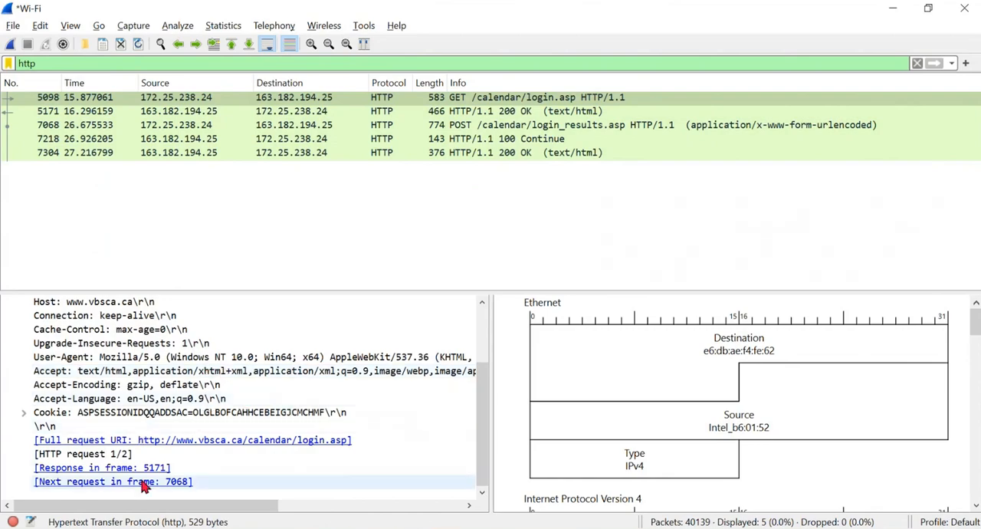
scroll(79, 395, up, 2)
click(9, 358)
- Follow the HTTP stream of the GET /calendar/login.asp packet
right_click(380, 98)
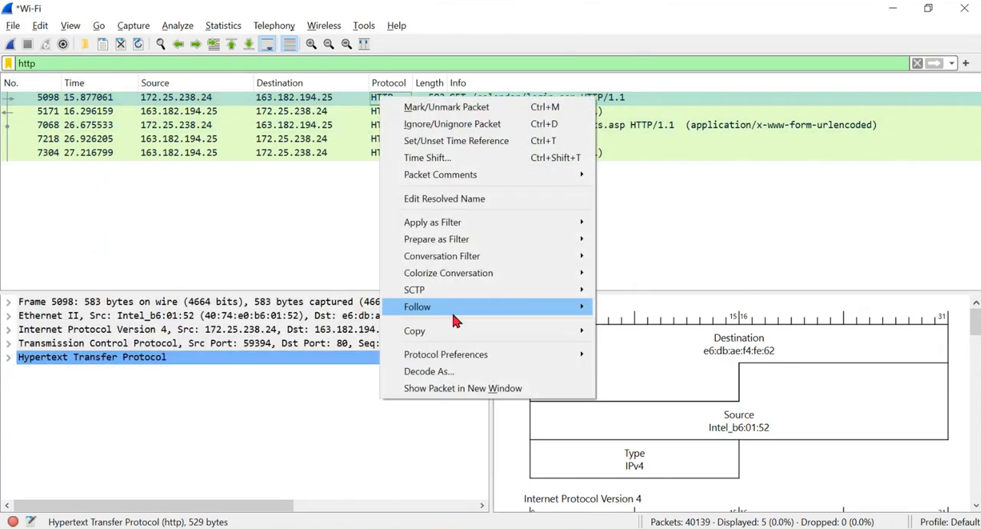
mouse_move(536, 308)
click(648, 311)
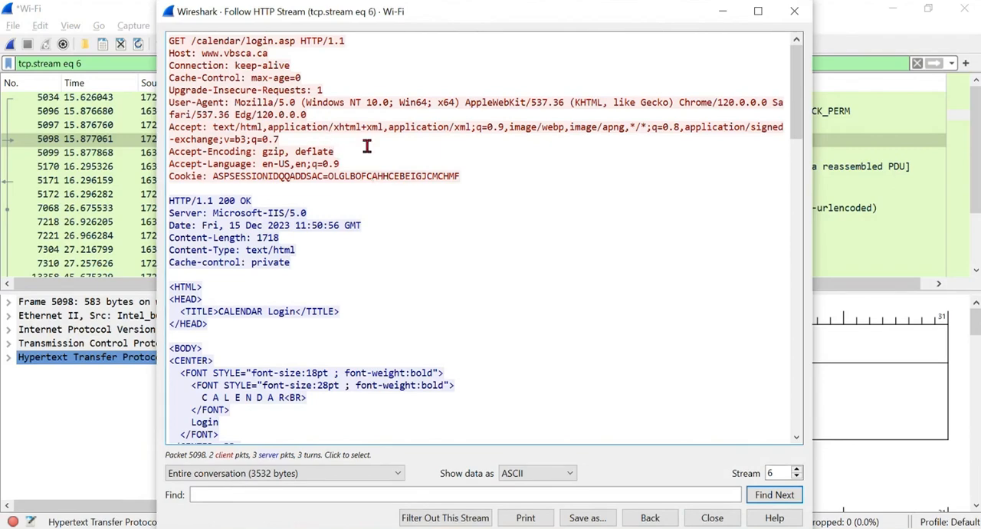
- Examine the followed HTTP stream for the login page's HTML and the submitted username and password fields
scroll(376, 268, down, 7)
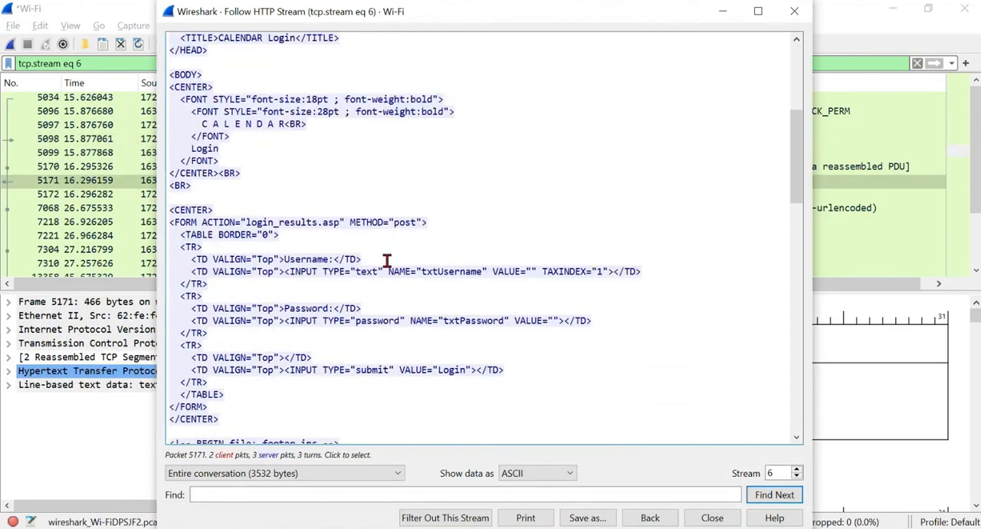
scroll(387, 261, down, 2)
scroll(434, 250, down, 1)
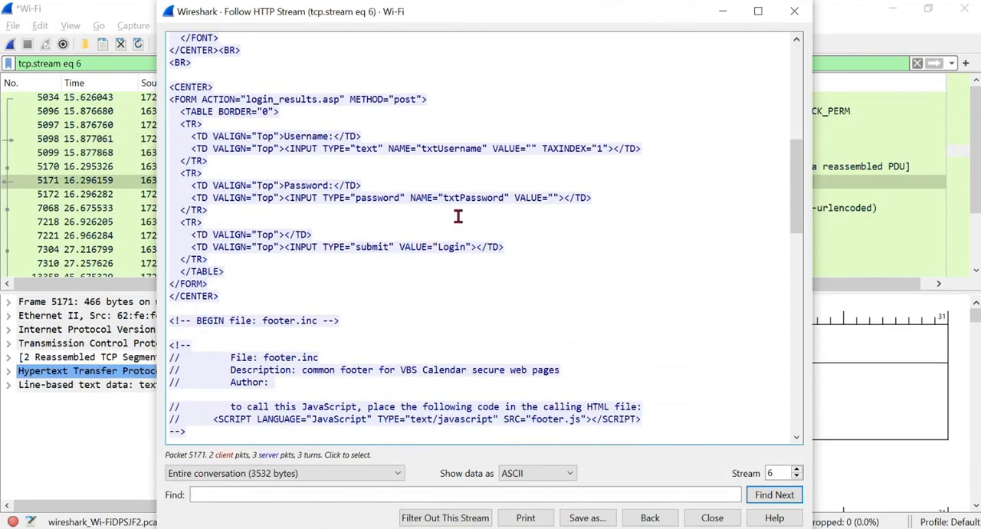
scroll(444, 270, down, 9)
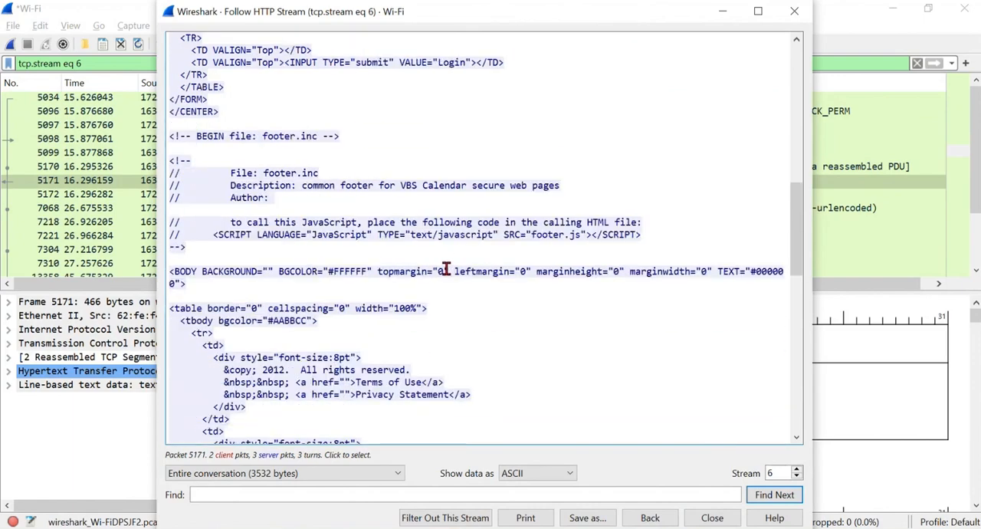
scroll(457, 240, down, 10)
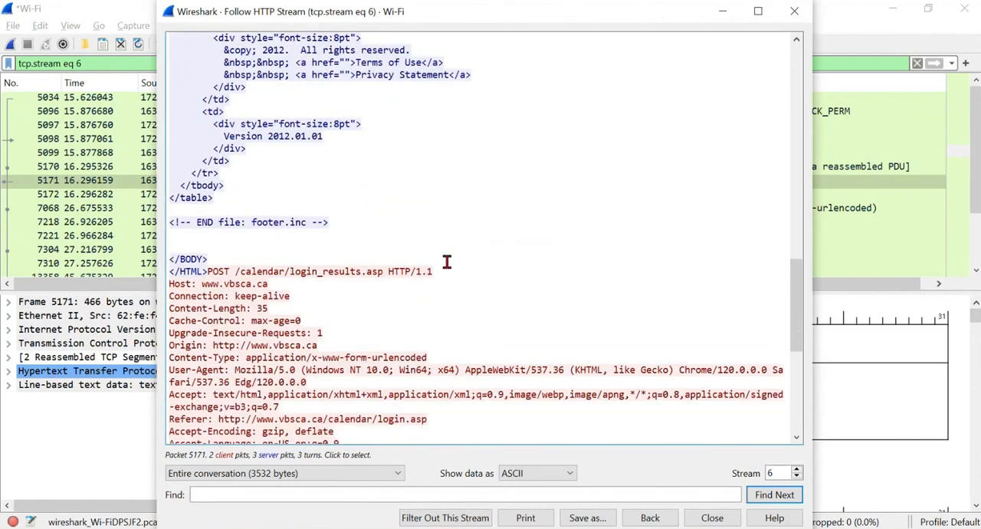
scroll(520, 250, down, 2)
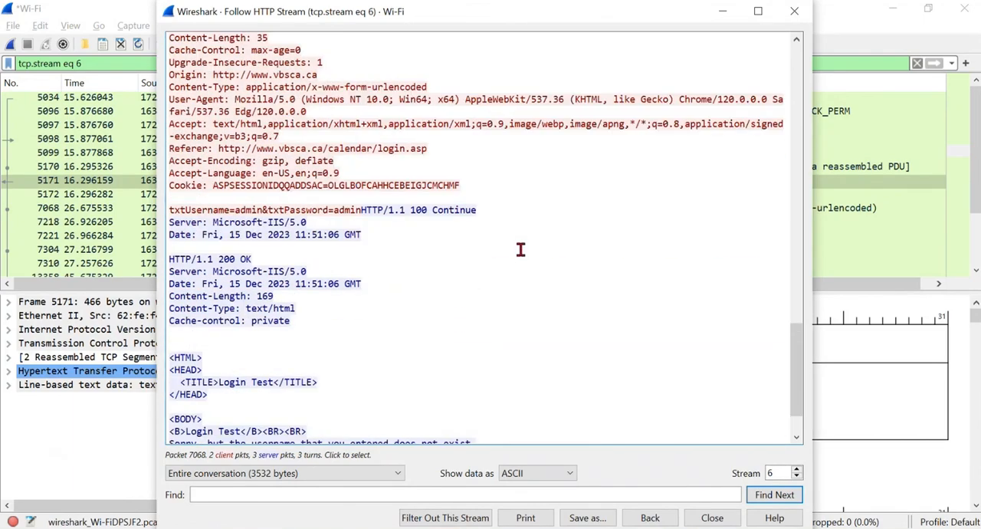
scroll(520, 250, down, 2)
scroll(520, 250, up, 12)
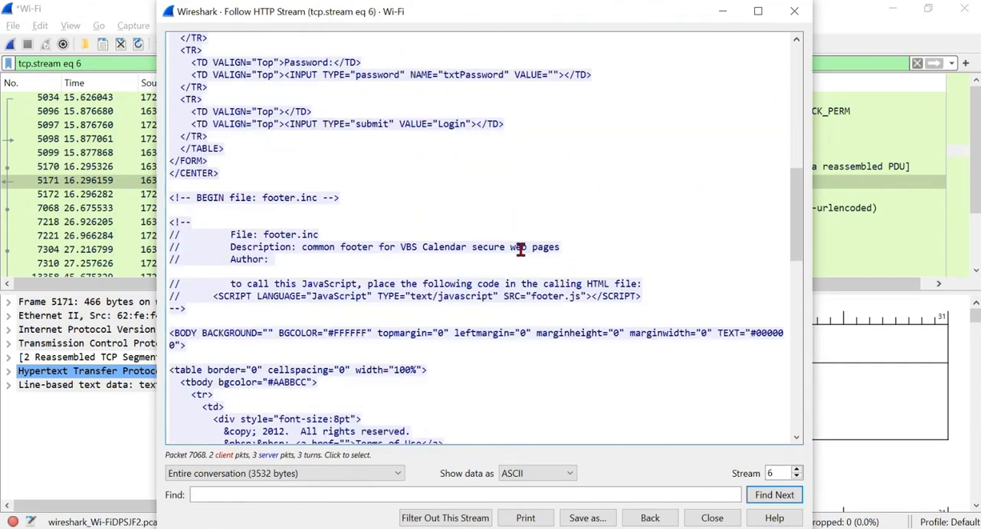
scroll(520, 250, up, 5)
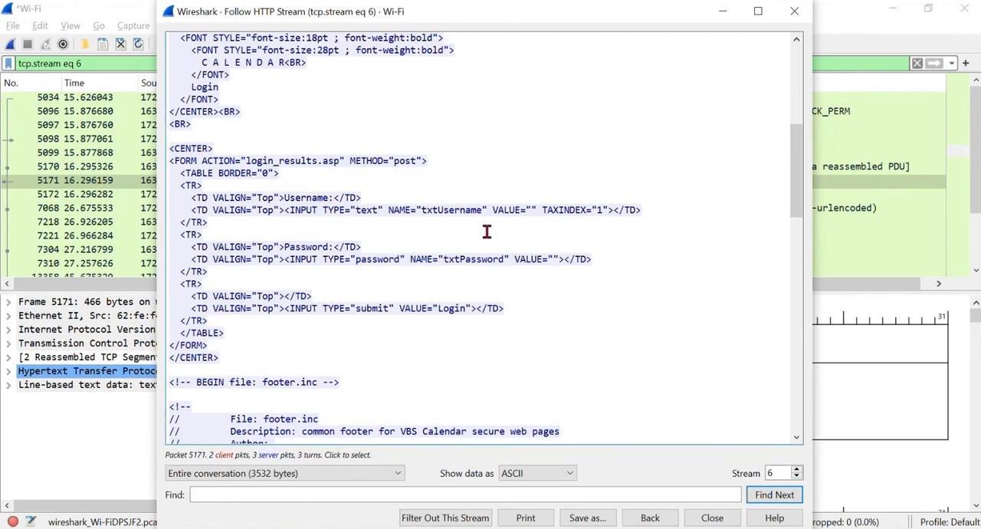
scroll(483, 231, up, 1)
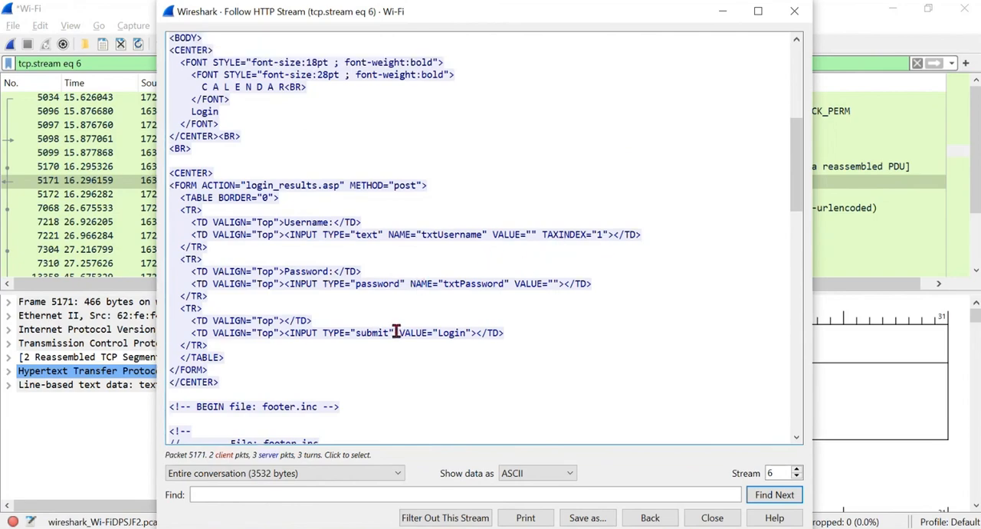
scroll(535, 274, up, 8)
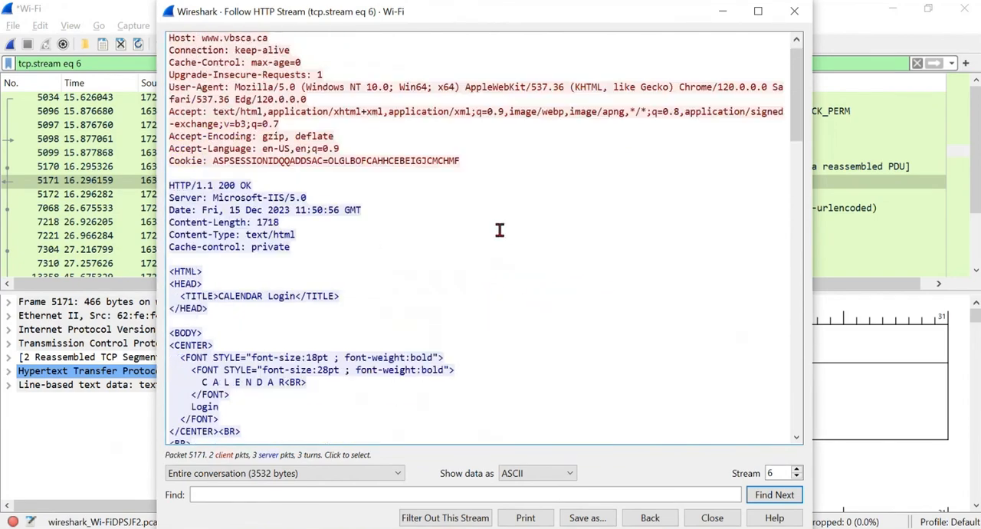
- Close the followed HTTP stream and replace the stream filter with the display filter http
click(793, 11)
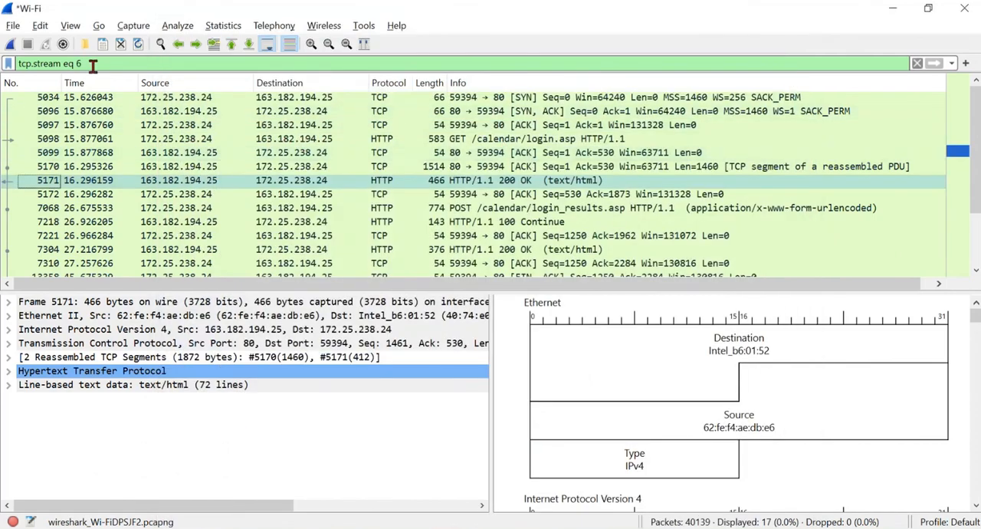
drag(99, 65, 3, 71)
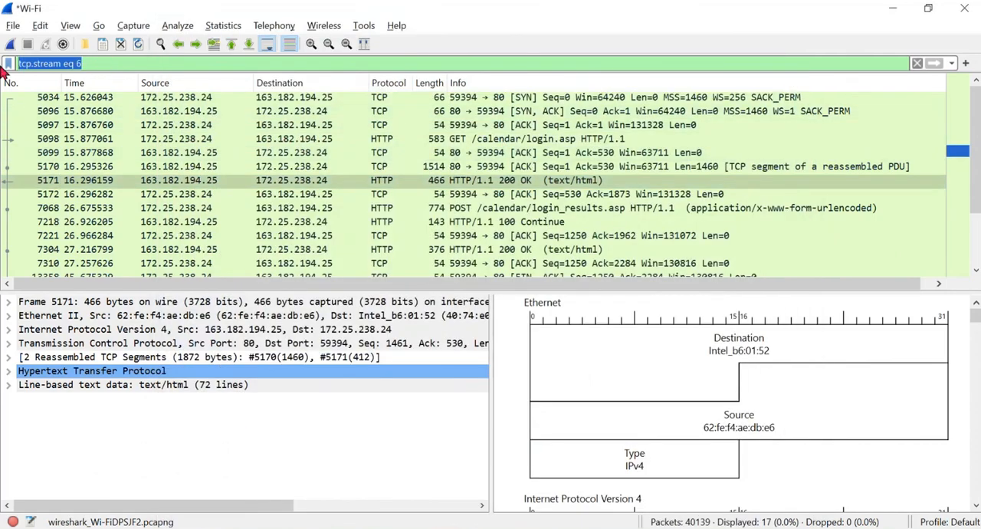
text(htp)
key(BackSpace)
text(tp)
key(Return)
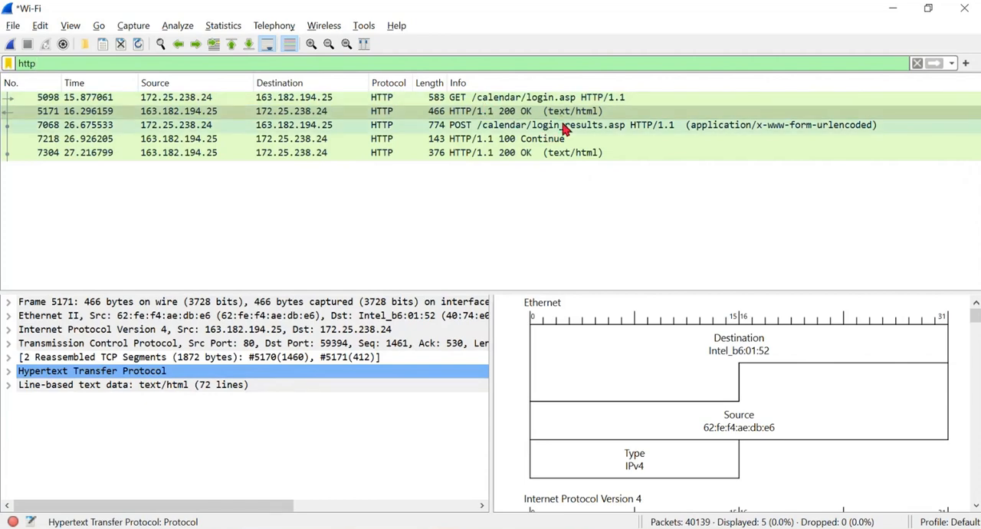
- Follow the HTTP stream of the POST /calendar/login_results.asp packet
click(563, 126)
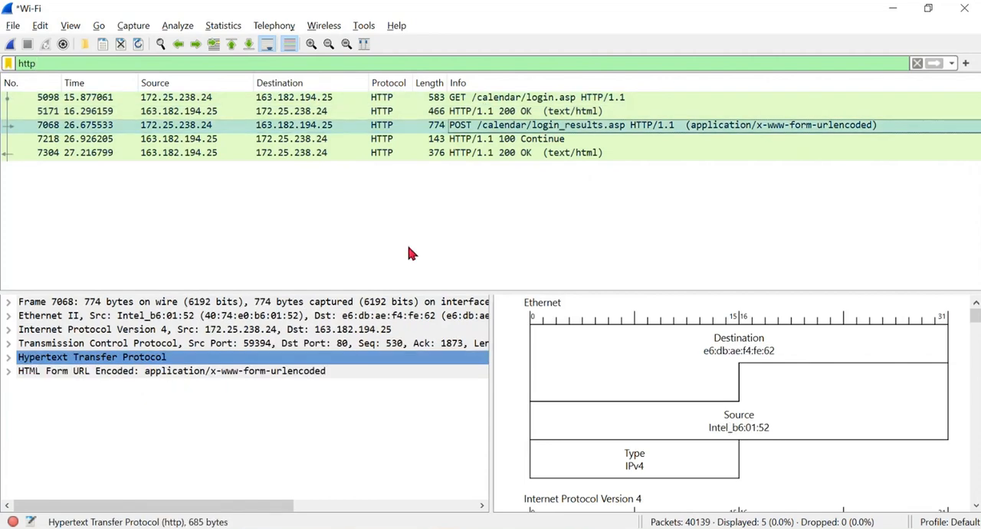
right_click(385, 132)
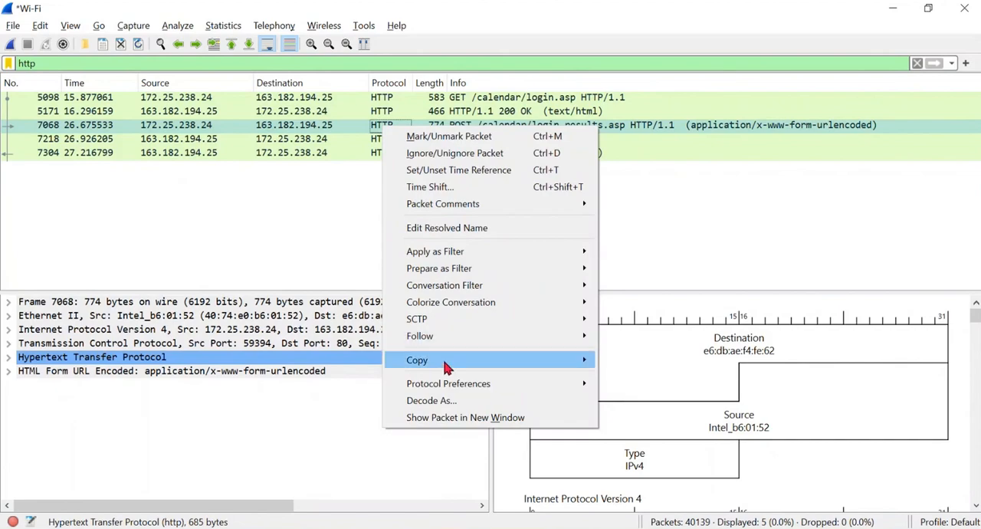
mouse_move(447, 344)
click(642, 335)
- Locate the submitted txtUsername and txtPassword fields in the followed stream and highlight the plain-text password value
scroll(428, 252, down, 14)
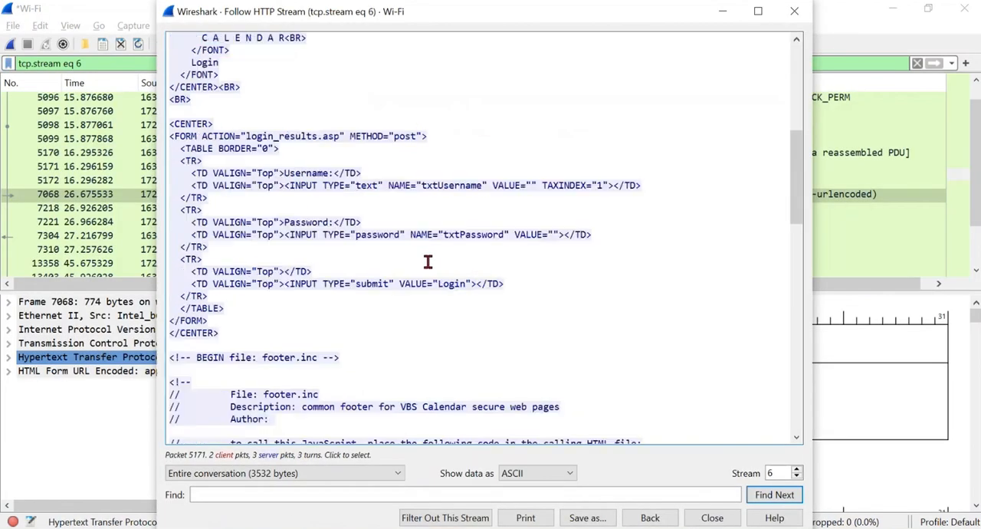
scroll(451, 209, down, 4)
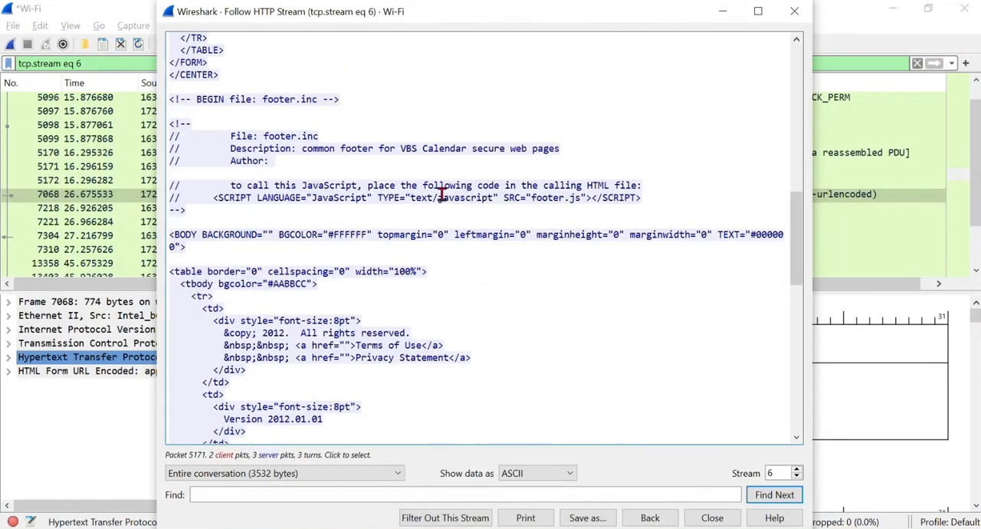
scroll(452, 268, down, 17)
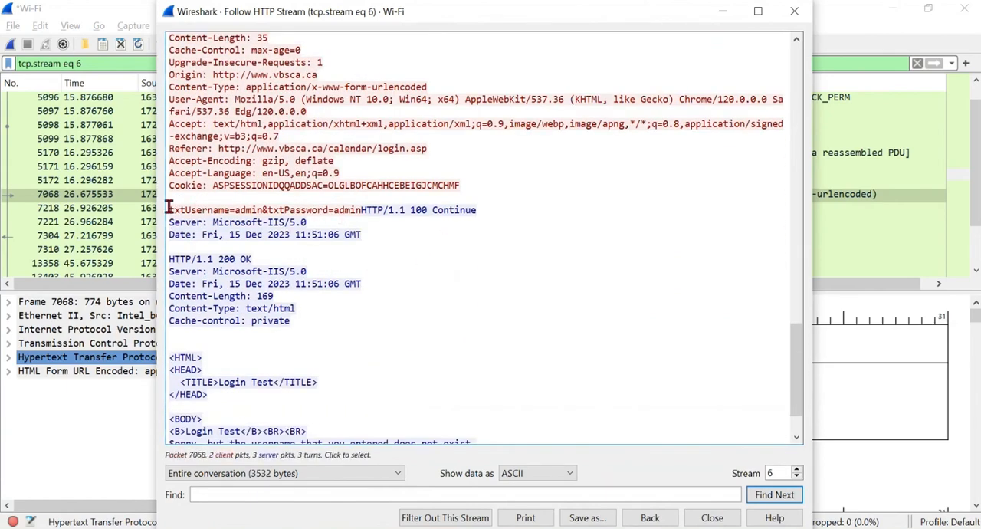
drag(170, 209, 241, 210)
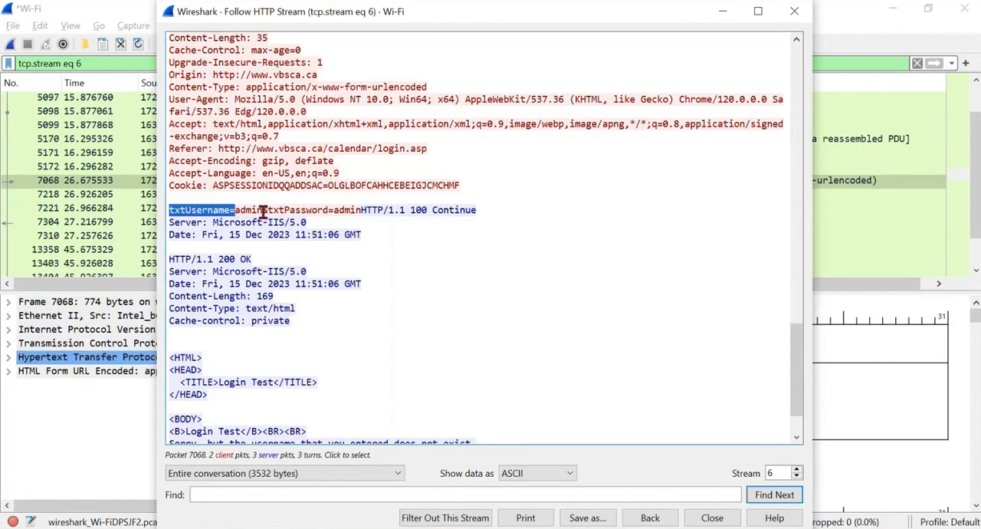
double_click(345, 210)
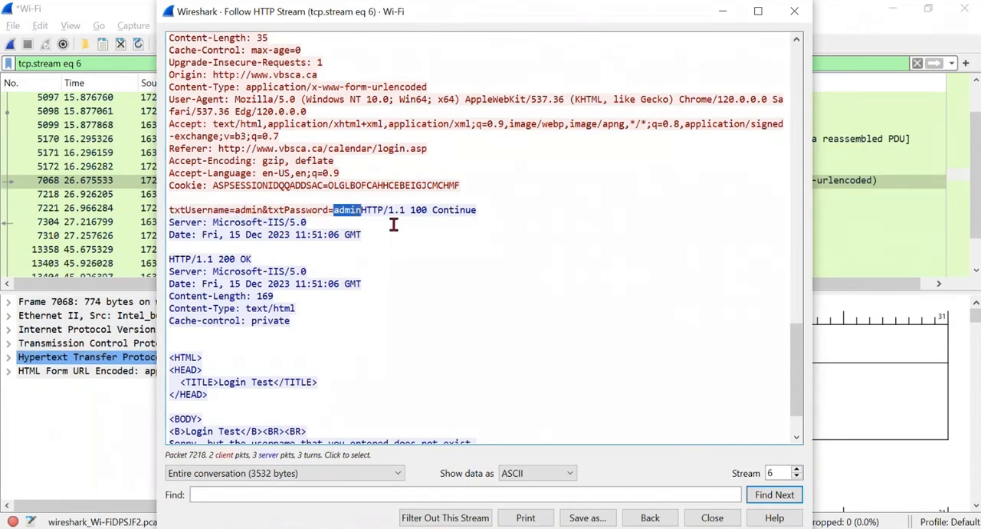
- Return to the packet list and apply the display filter http again
click(794, 11)
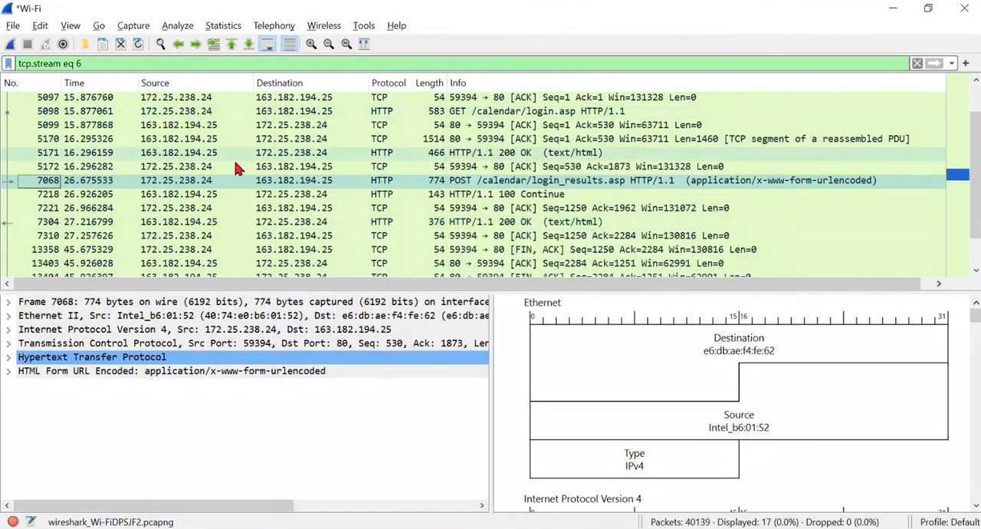
triple_click(16, 64)
text(ht)
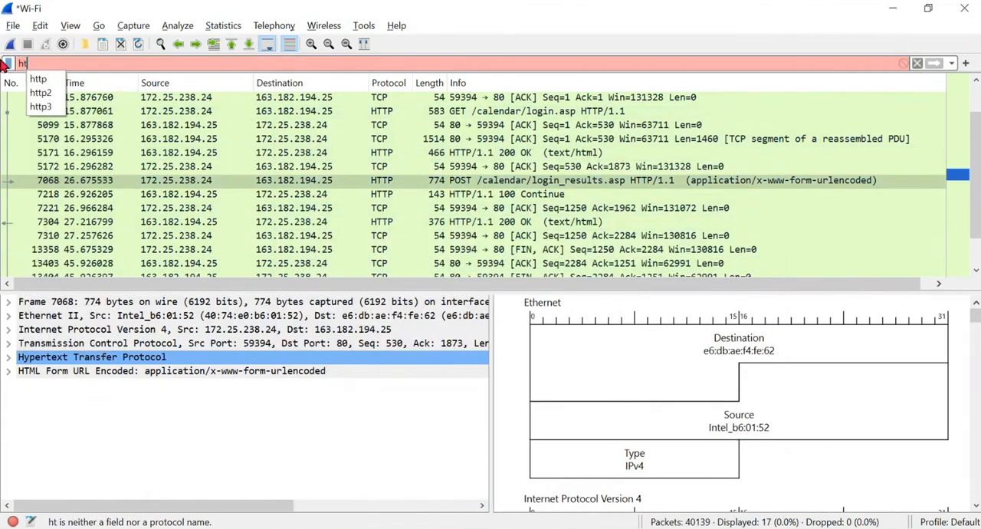
text(tp)
key(Return)
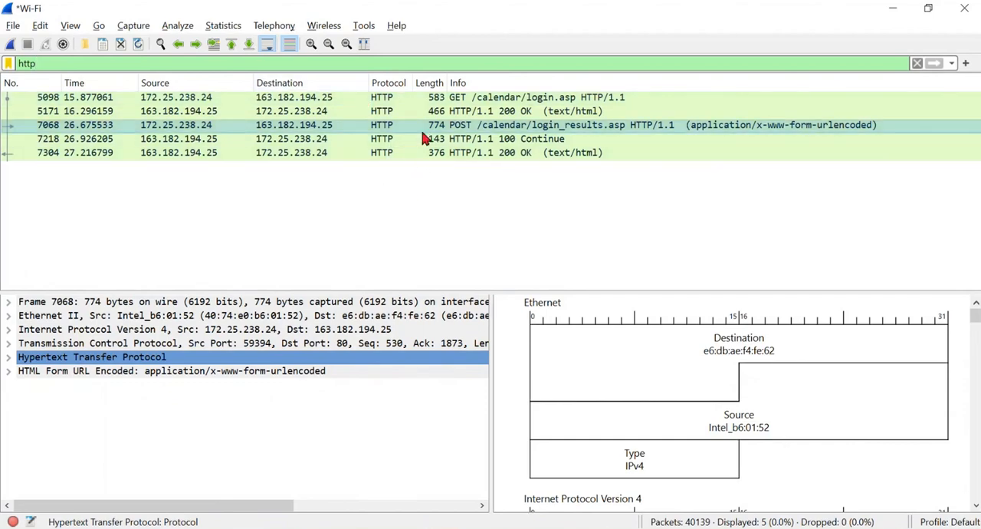
- Bring the Follow HTTP Stream window with the submitted login fields back into view
click(678, 528)
click(726, 477)
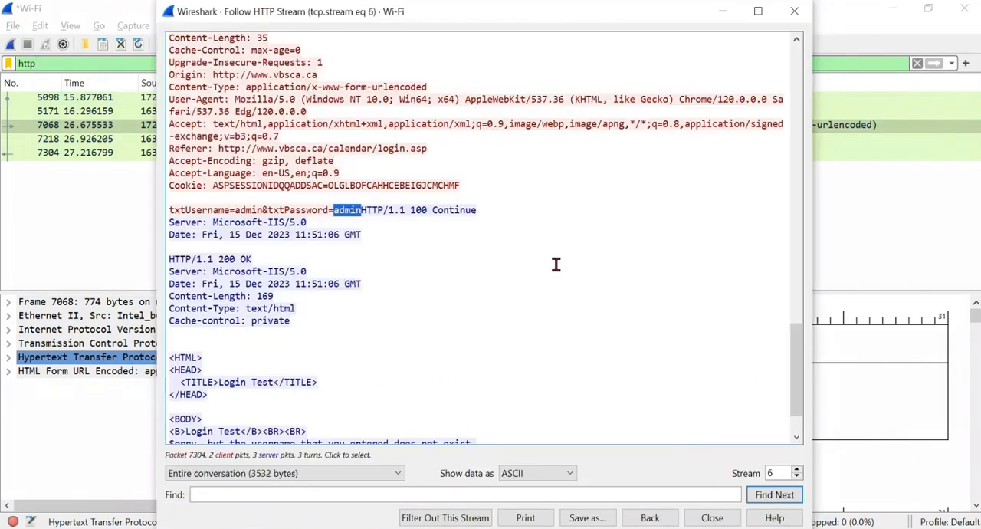
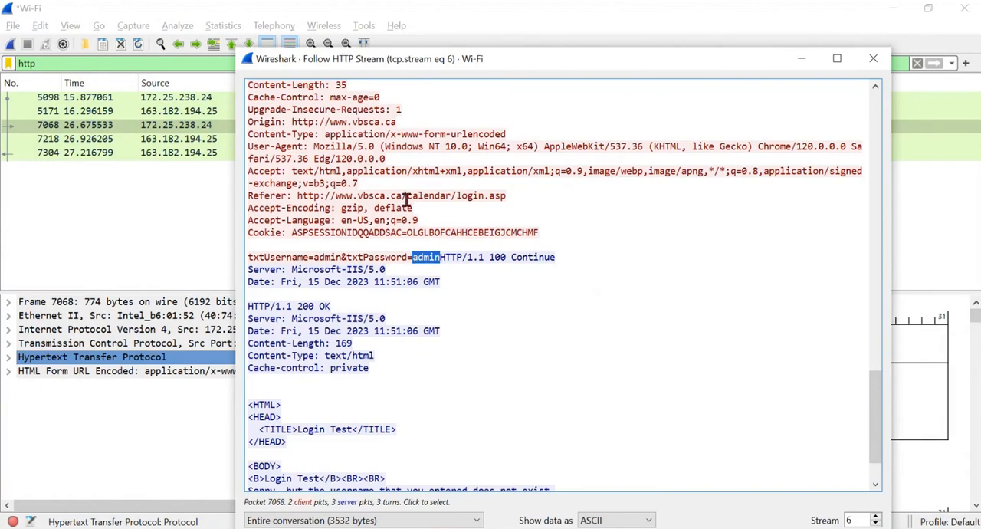
- Close the Follow HTTP Stream window and clear the display filter so that all captured packets are listed
drag(452, 54, 465, 77)
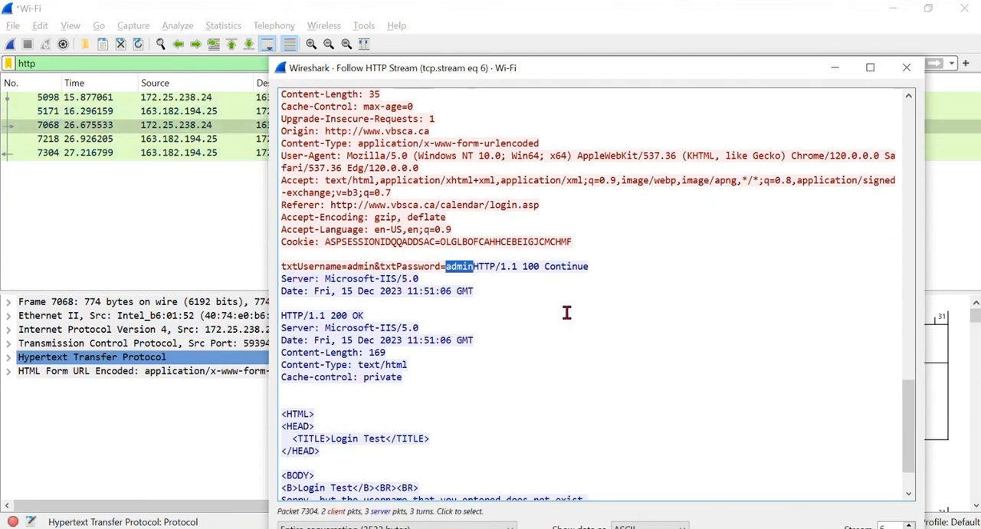
click(906, 67)
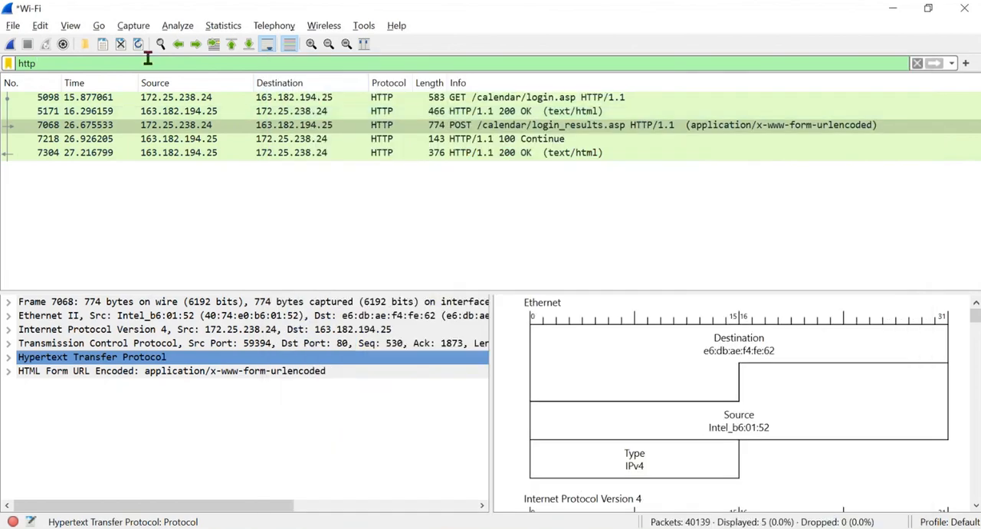
click(43, 66)
text(s)
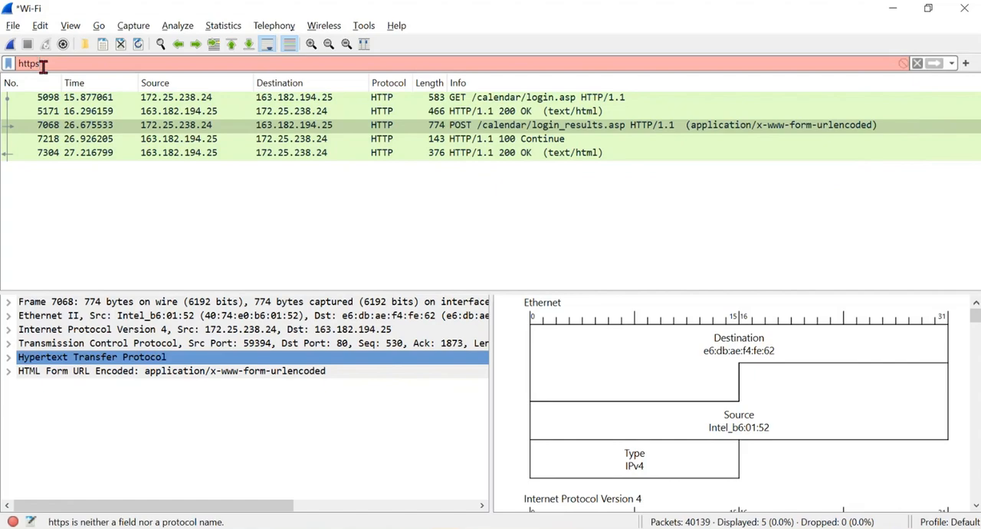
key(BackSpace)
key(BackSpace)
key(BackSpace)
key(BackSpace)
key(BackSpace)
key(Return)
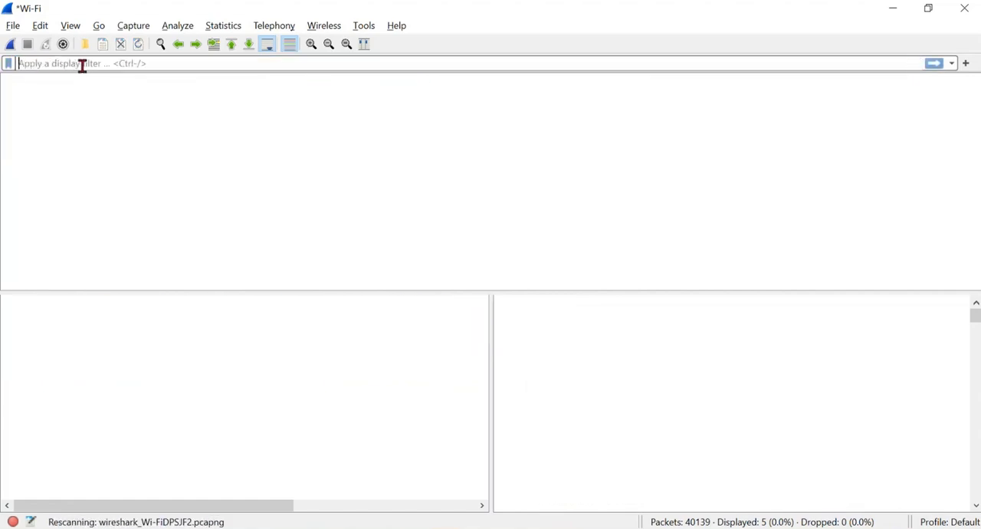
- Try the display filter https and look through the packet list for HTTPS traffic
scroll(381, 170, down, 20)
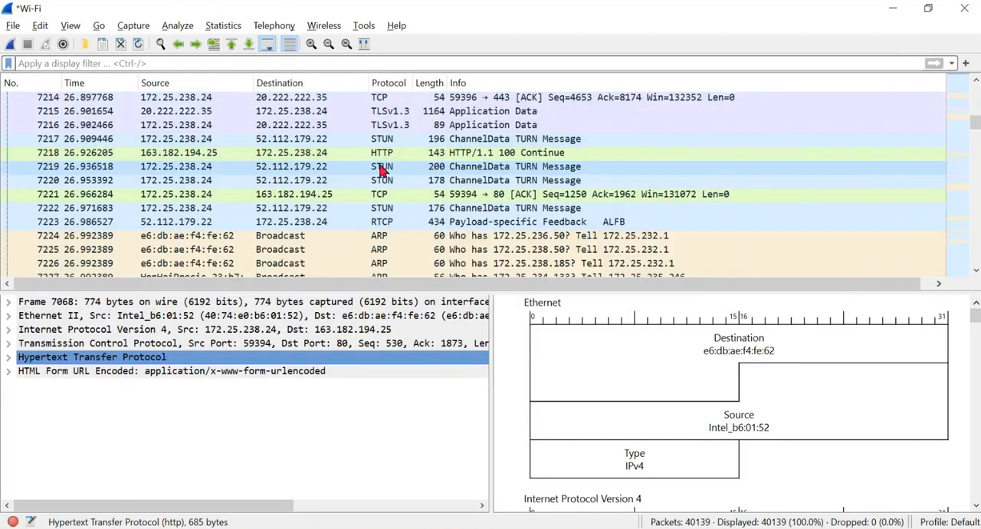
scroll(381, 170, down, 20)
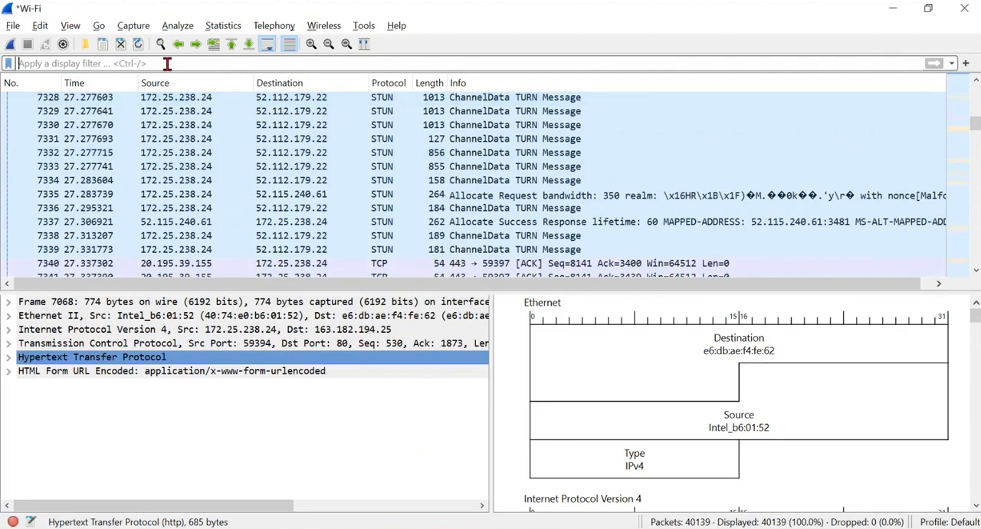
text(https)
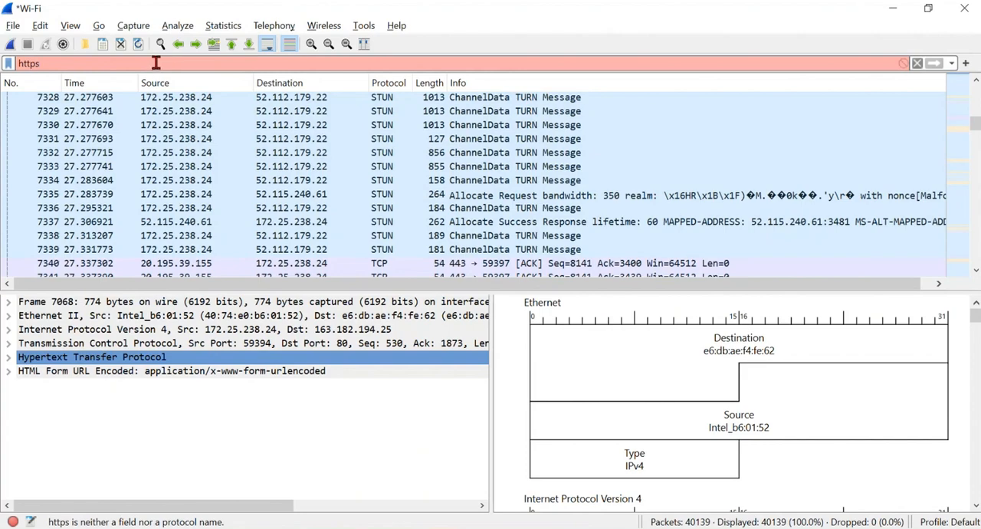
scroll(339, 155, down, 20)
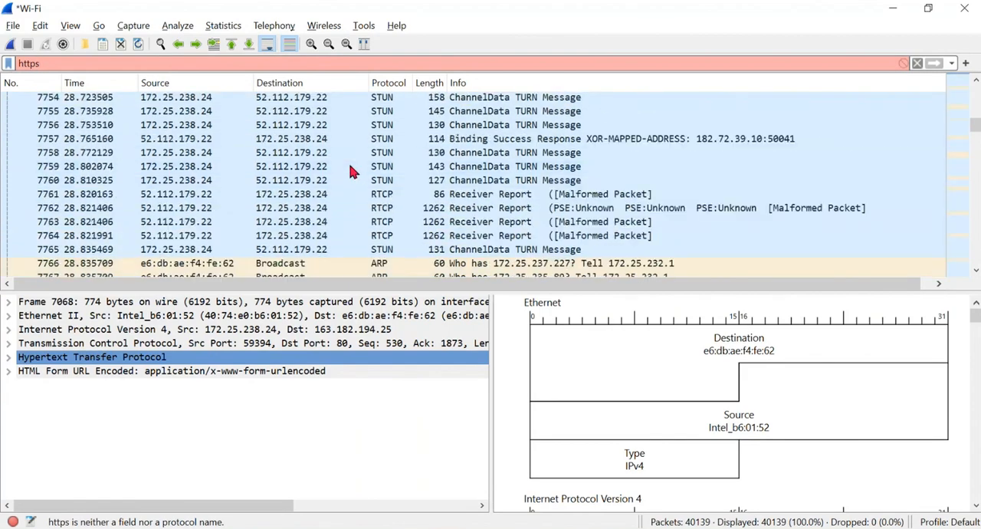
scroll(415, 197, down, 20)
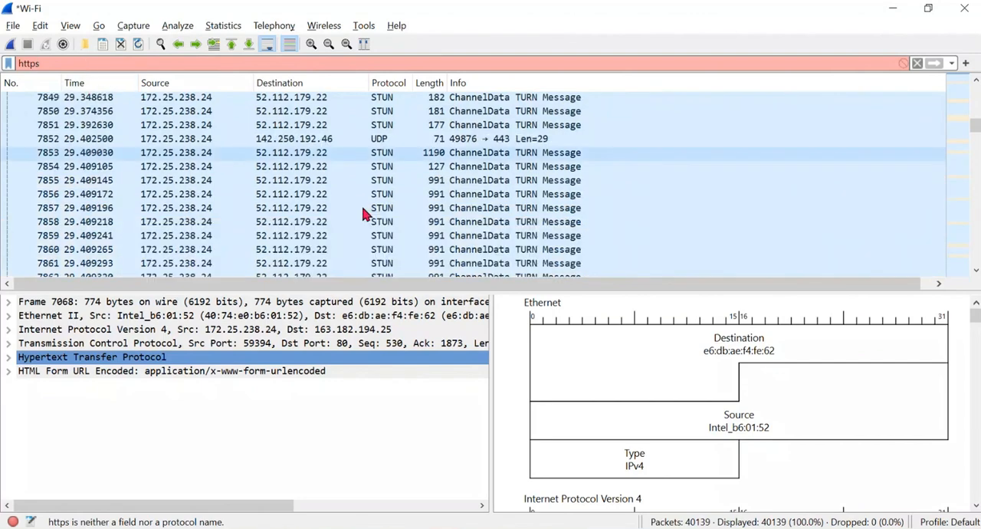
scroll(377, 194, down, 20)
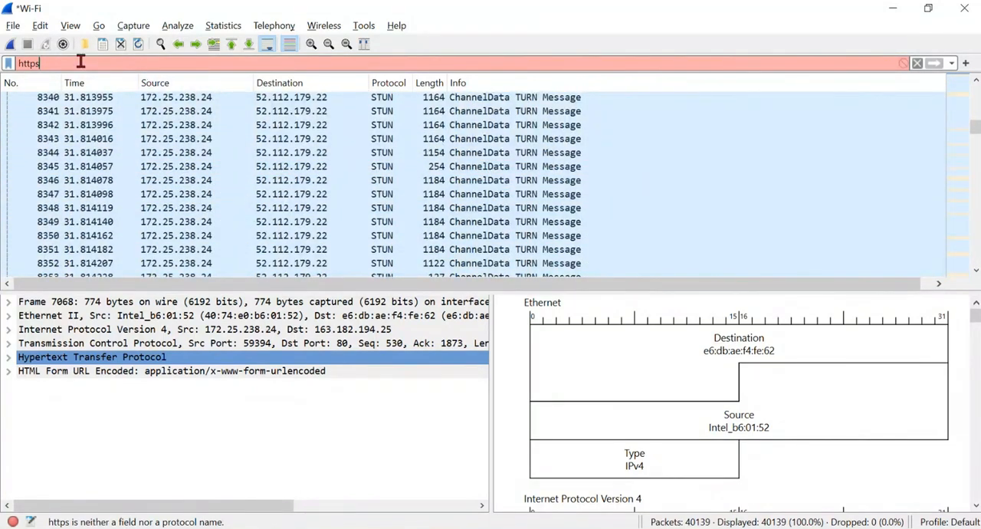
- Replace the https filter text with http and apply it to the packet list
key(BackSpace)
key(BackSpace)
key(BackSpace)
key(BackSpace)
key(BackSpace)
text(http)
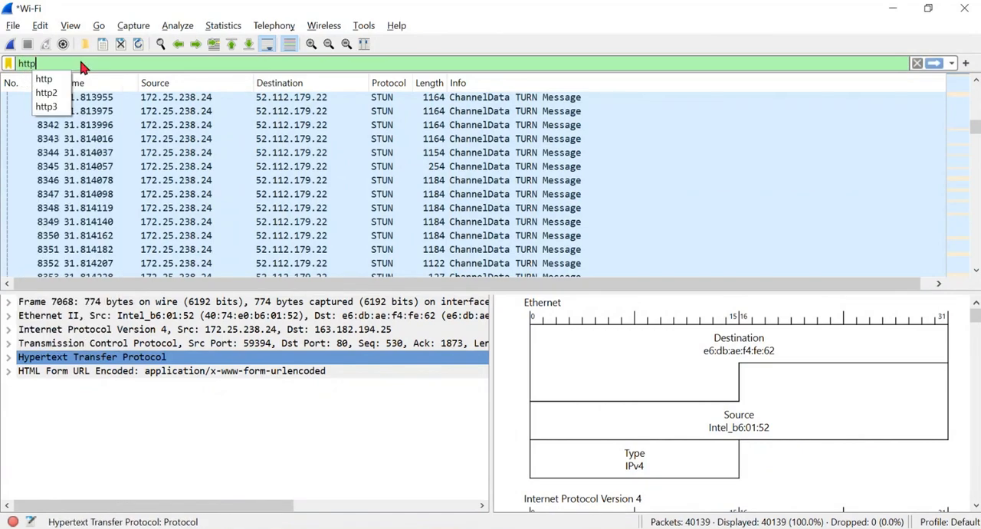
key(Return)
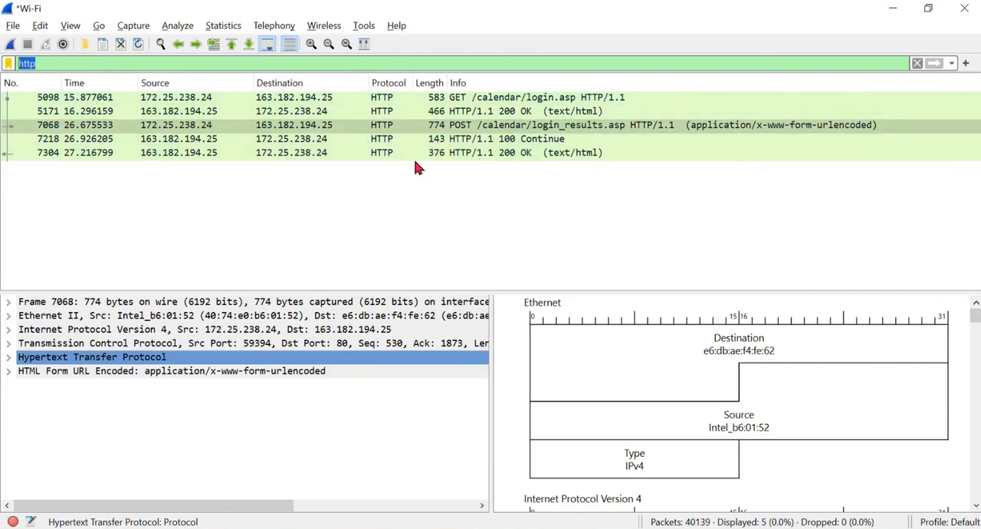
- Apply the display filter !tcp to exclude TCP traffic and look through the remaining packets
double_click(45, 63)
double_click(40, 63)
key(BackSpace)
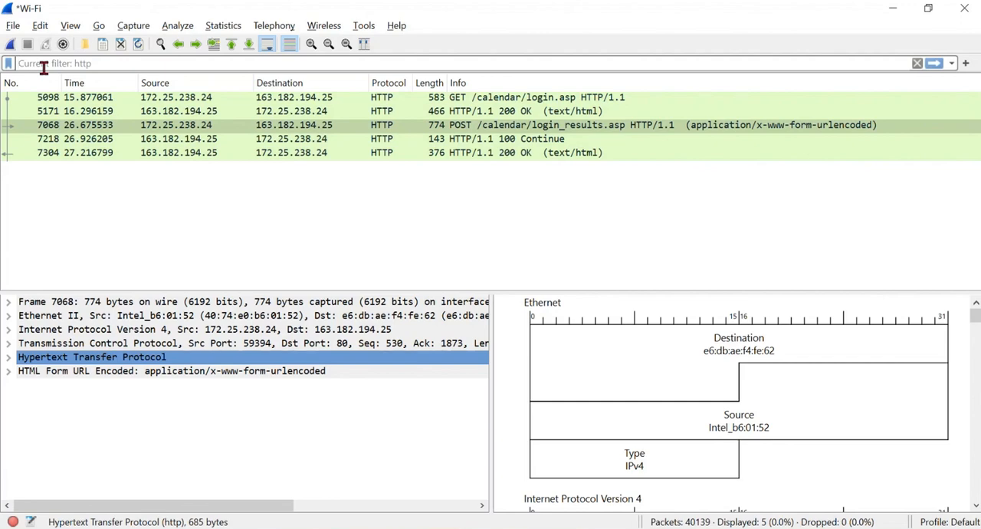
text(!tcp)
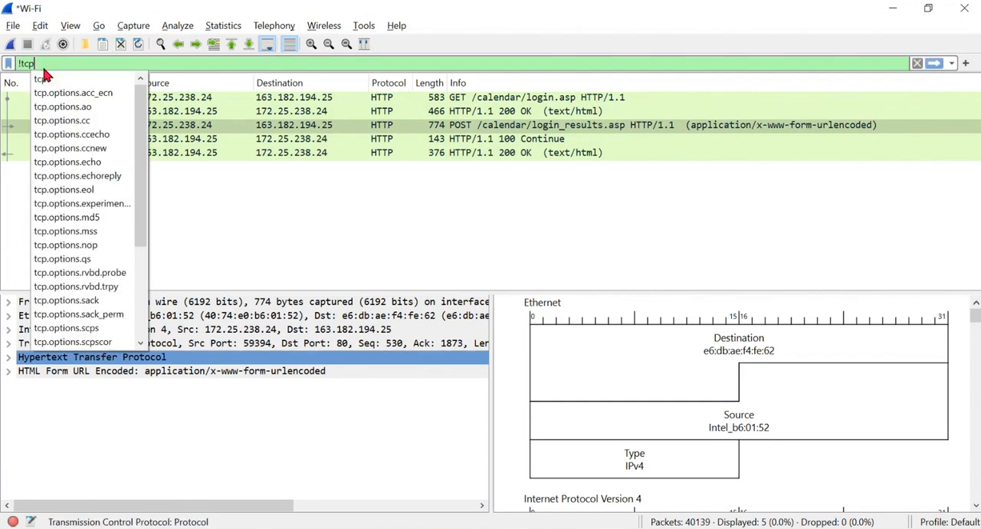
key(Return)
scroll(391, 176, down, 20)
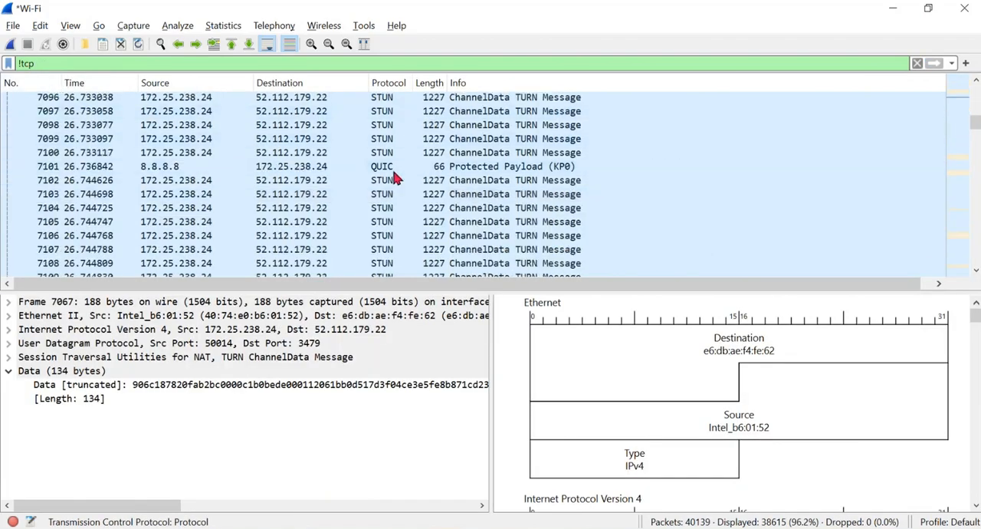
scroll(388, 193, down, 20)
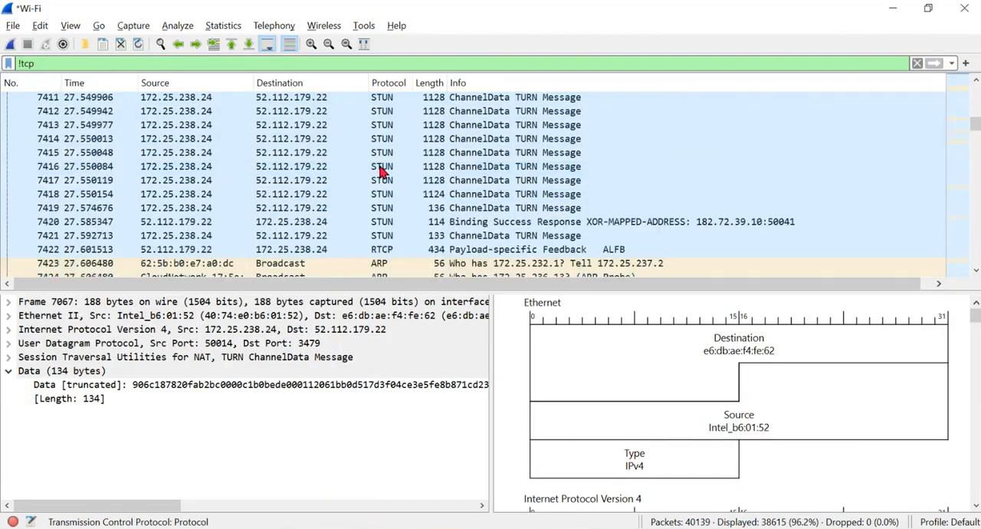
- Extend the display filter with udp, negate it to make !tcp and !udp, and look through the packets to the end of the list
text(and udp)
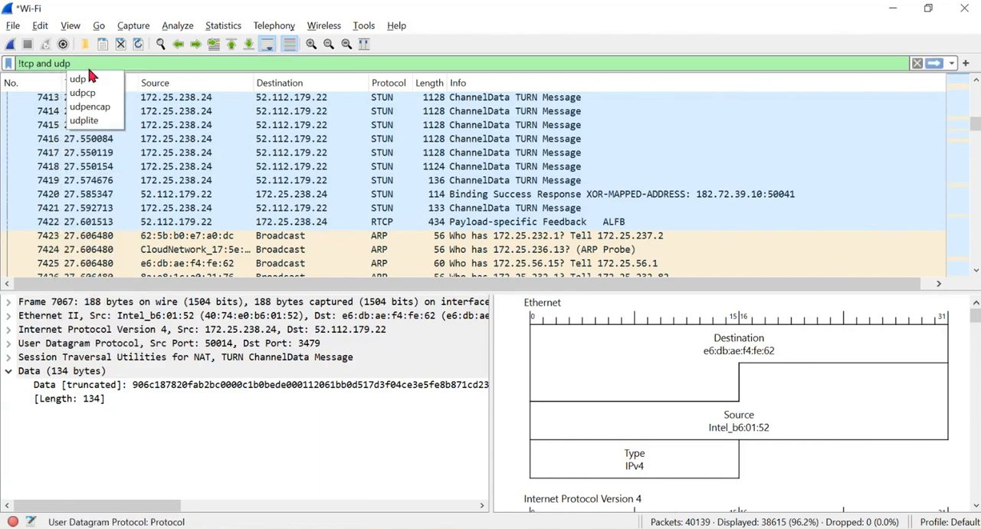
key(Return)
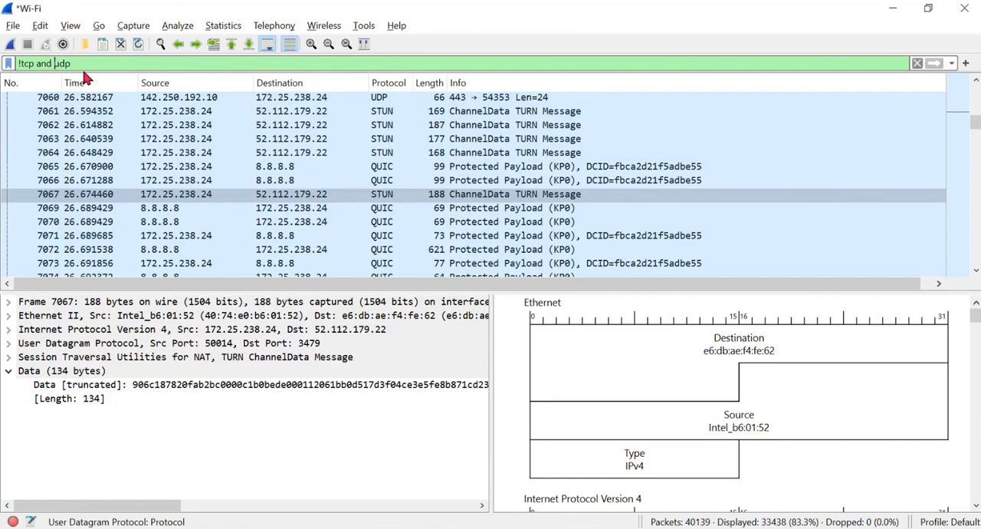
text(!)
key(Return)
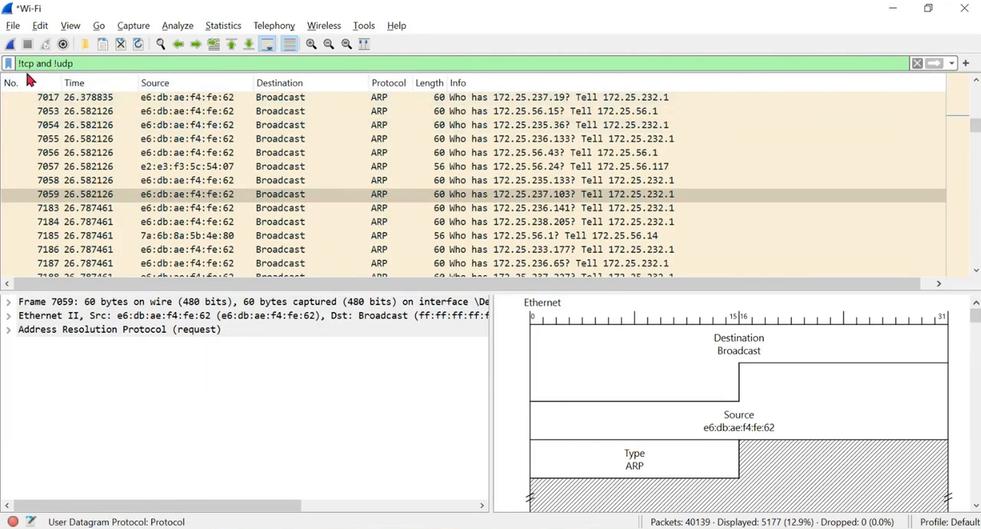
scroll(404, 222, down, 20)
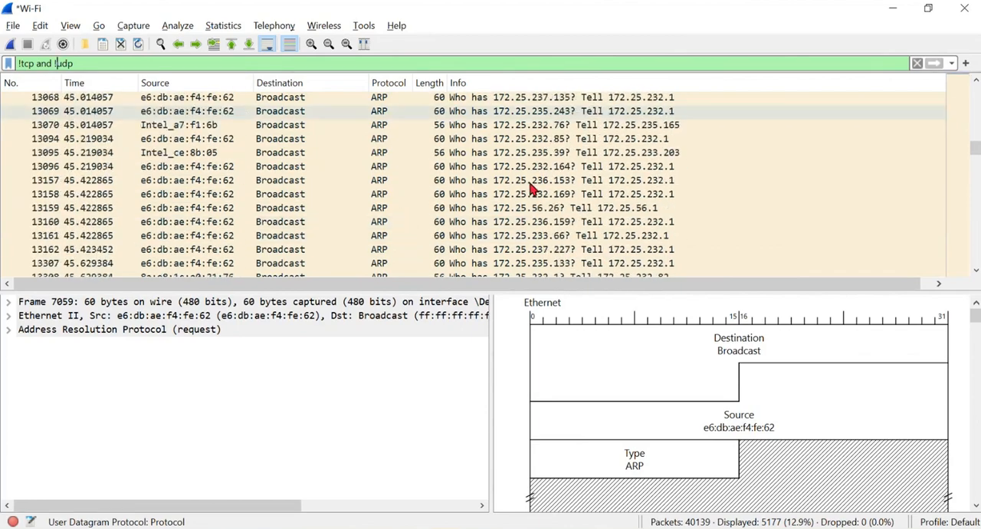
scroll(532, 189, down, 15)
drag(975, 152, 975, 262)
- Replace the combined !tcp and !udp filter with http and apply it
drag(91, 61, 5, 62)
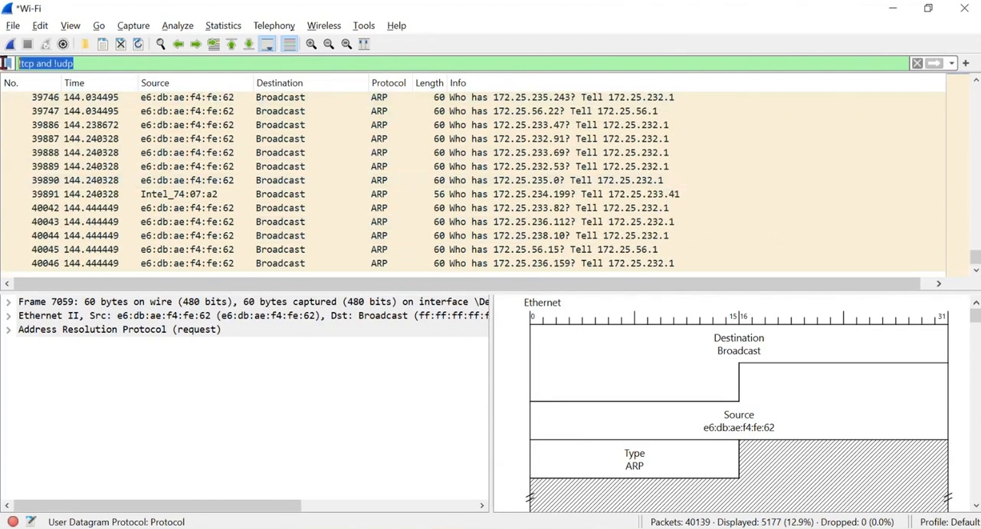
key(BackSpace)
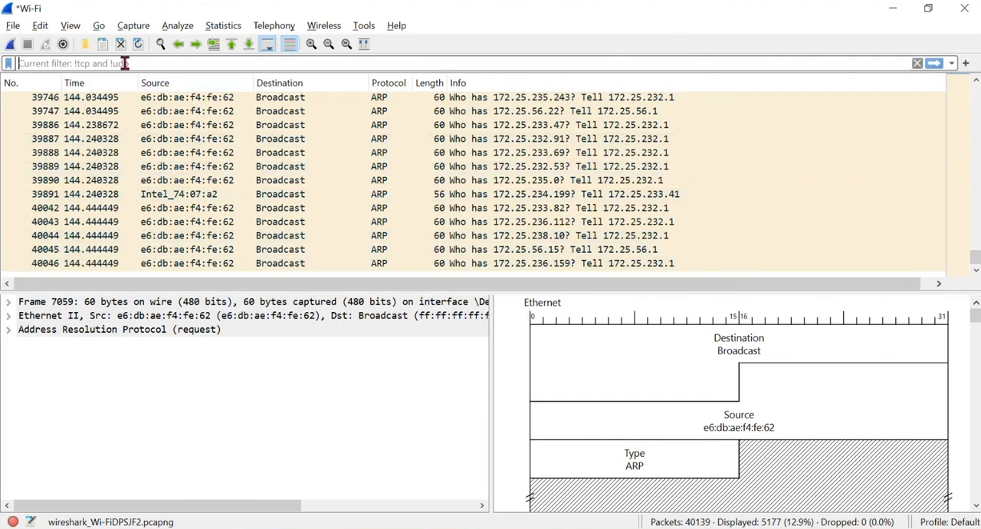
text(http)
key(Return)
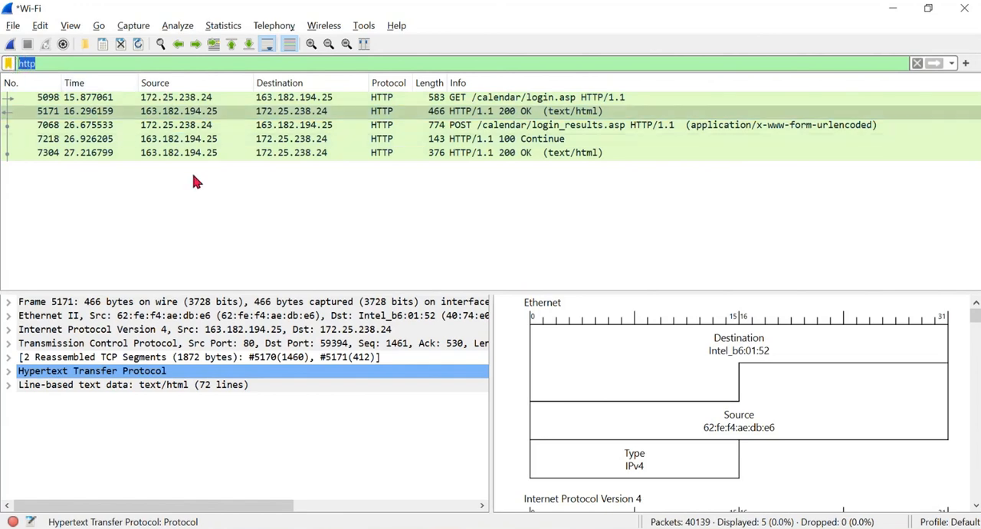
click(46, 65)
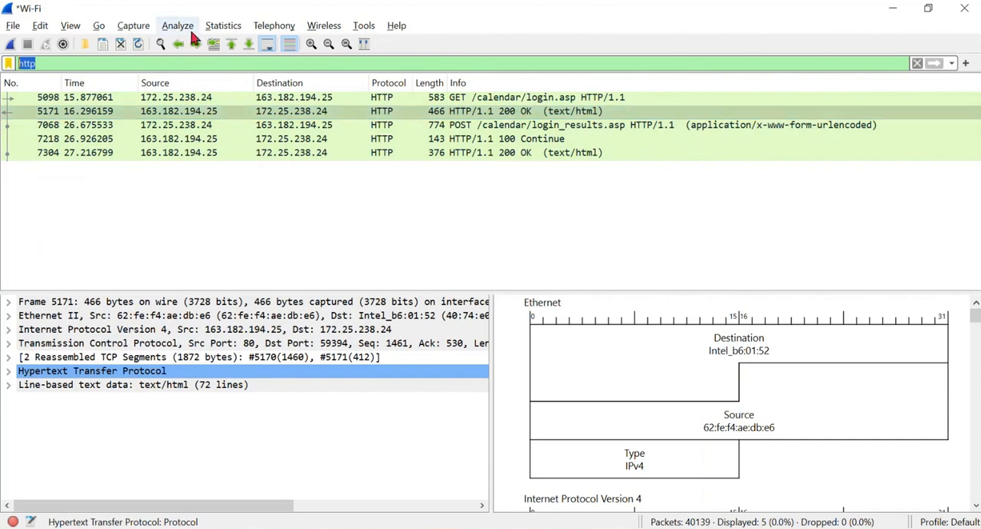
- Review the pane layout settings in the appearance preferences and accept them
click(70, 26)
click(79, 467)
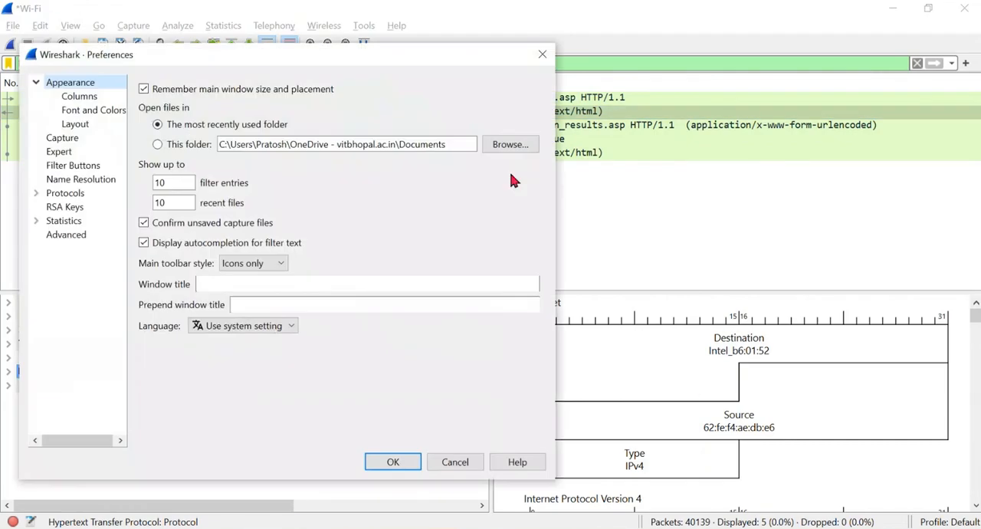
click(75, 124)
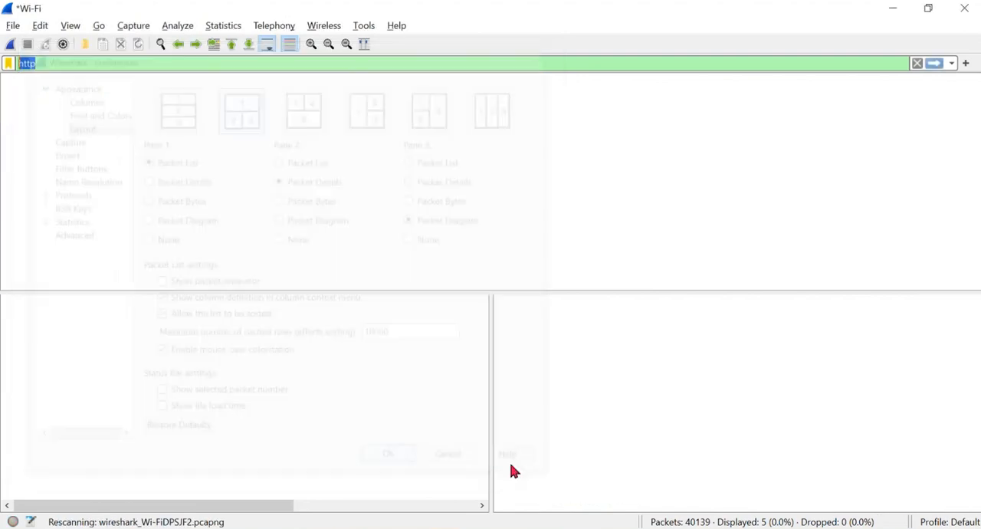
click(393, 461)
click(242, 186)
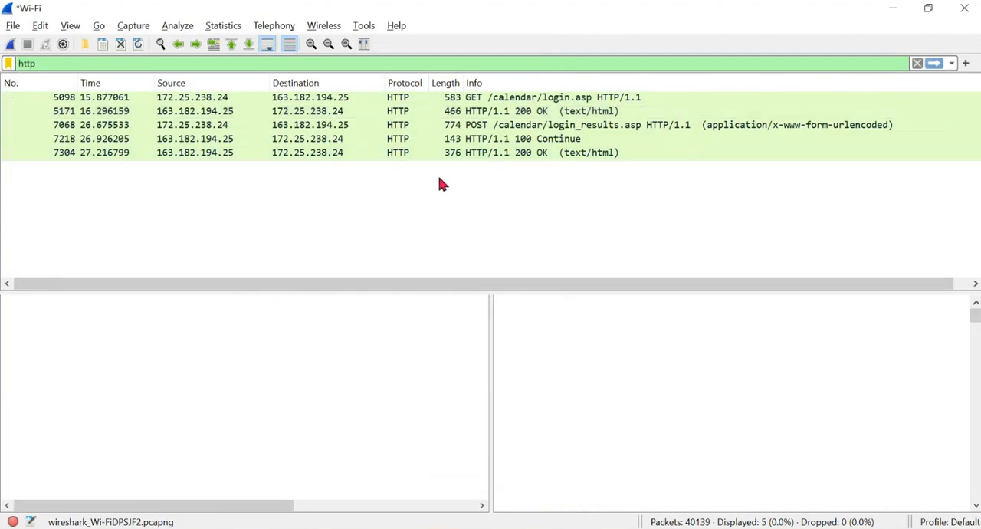